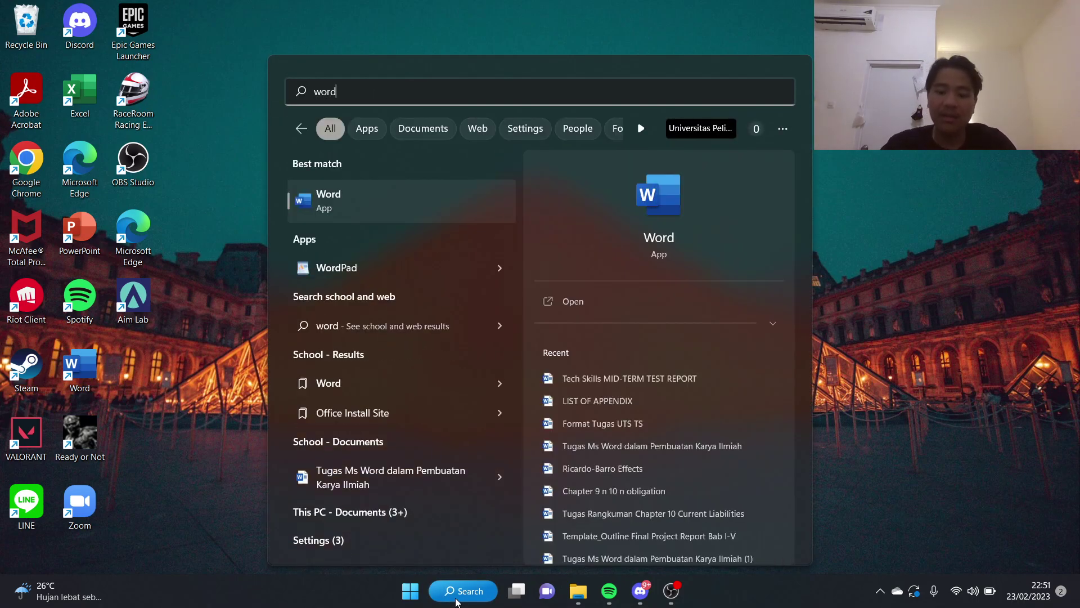
Launch Word and open the recent document LIST OF APPENDIX.
key("Return")
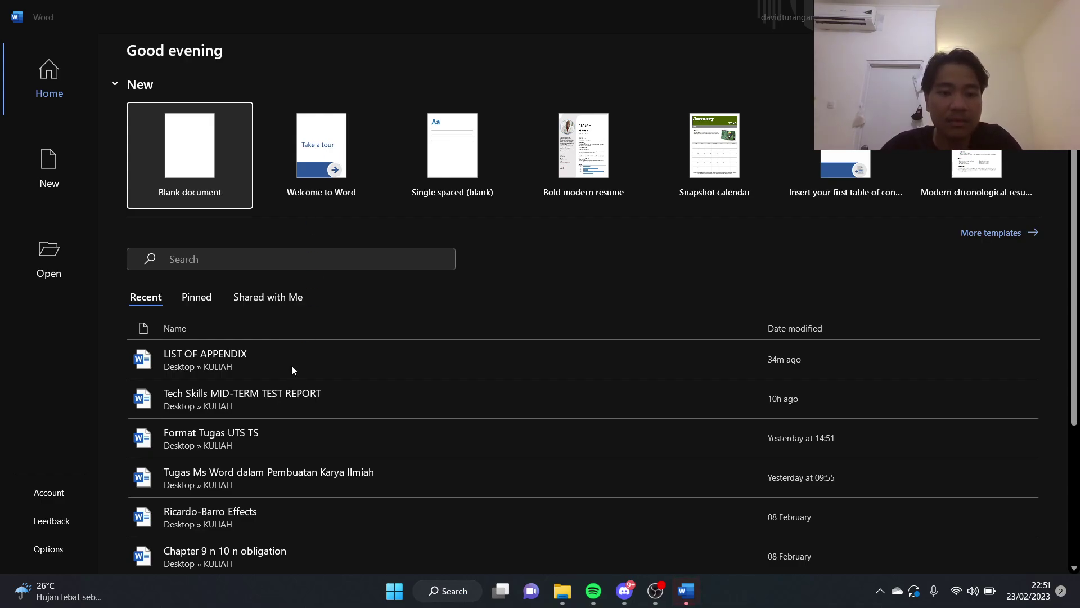
left_click(242, 357)
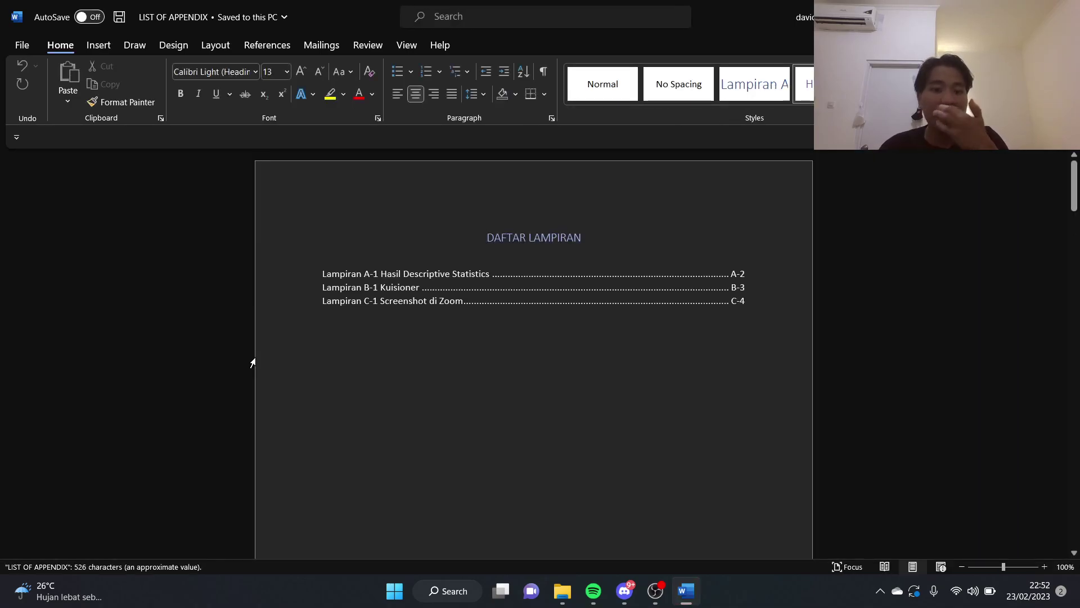
Examine the finished appendix list, the Lampiran headings, their captions and the page numbering throughout the sample document.
scroll(552, 399, "down", 5)
scroll(552, 399, "down", 5)
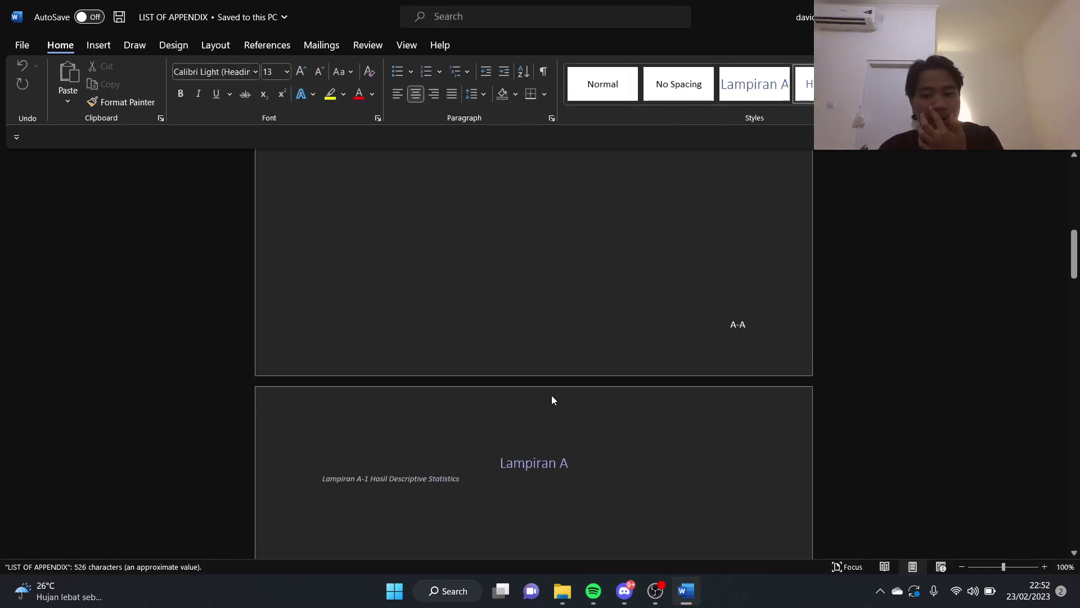
scroll(552, 393, "down", 3)
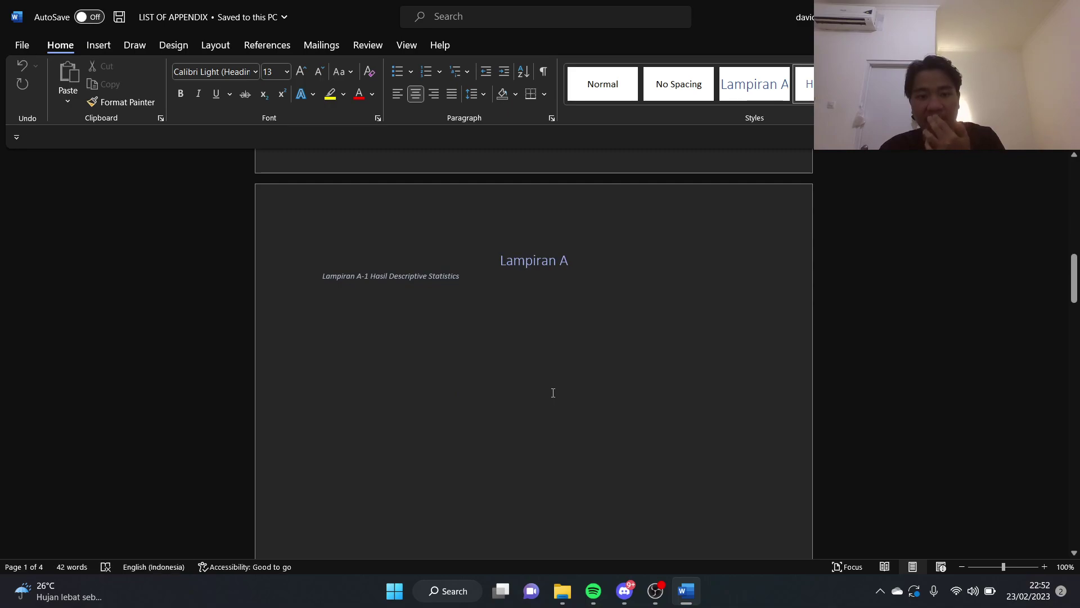
scroll(553, 392, "down", 5)
scroll(553, 392, "up", 5)
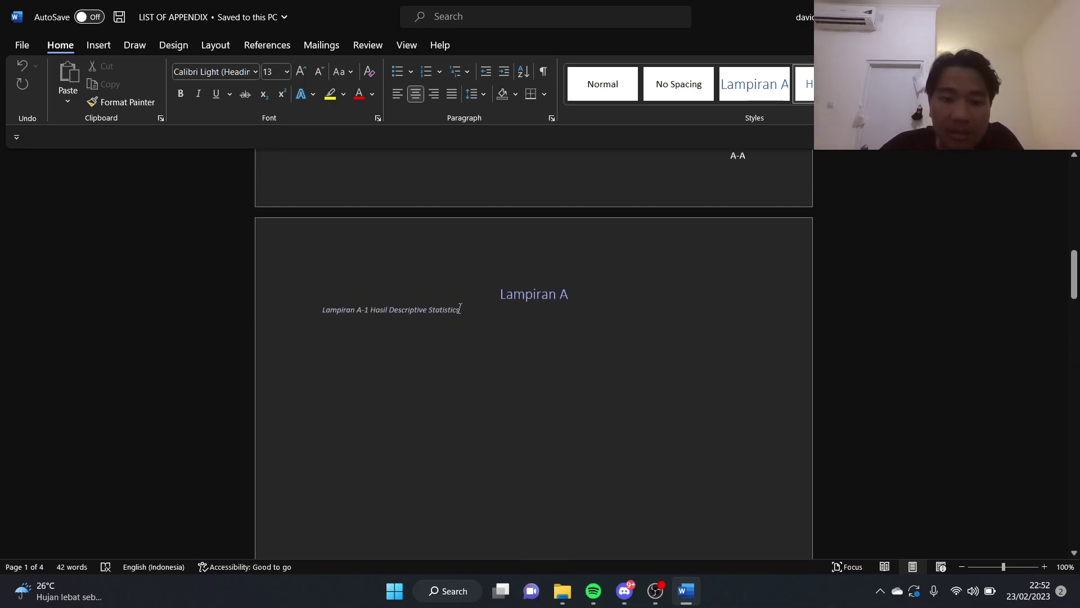
left_click_drag(460, 309, 346, 305)
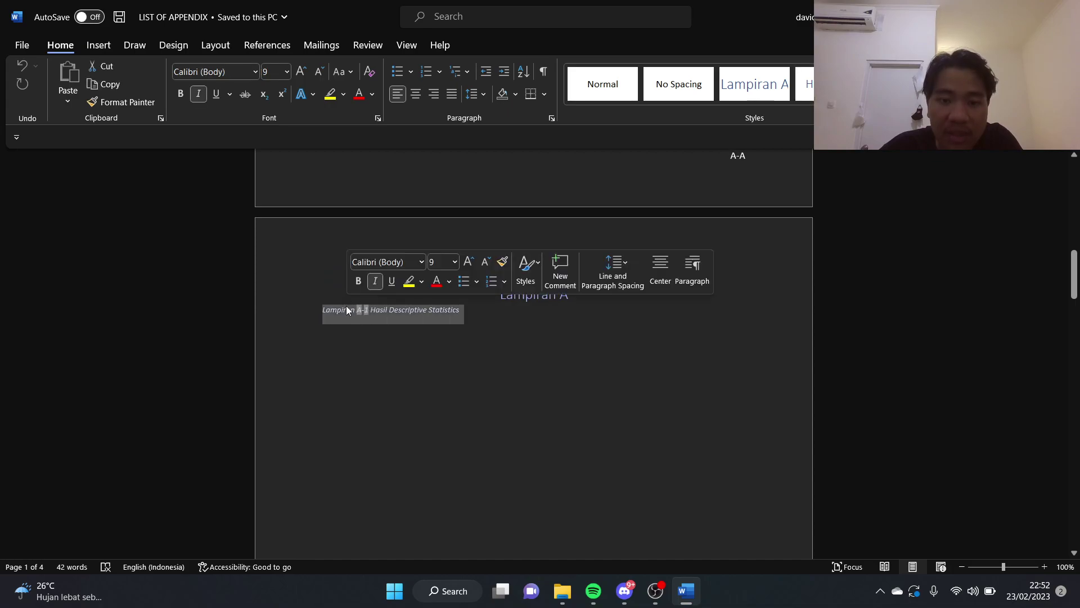
left_click(474, 312)
left_click_drag(461, 309, 370, 310)
scroll(511, 369, "down", 5)
scroll(511, 369, "down", 10)
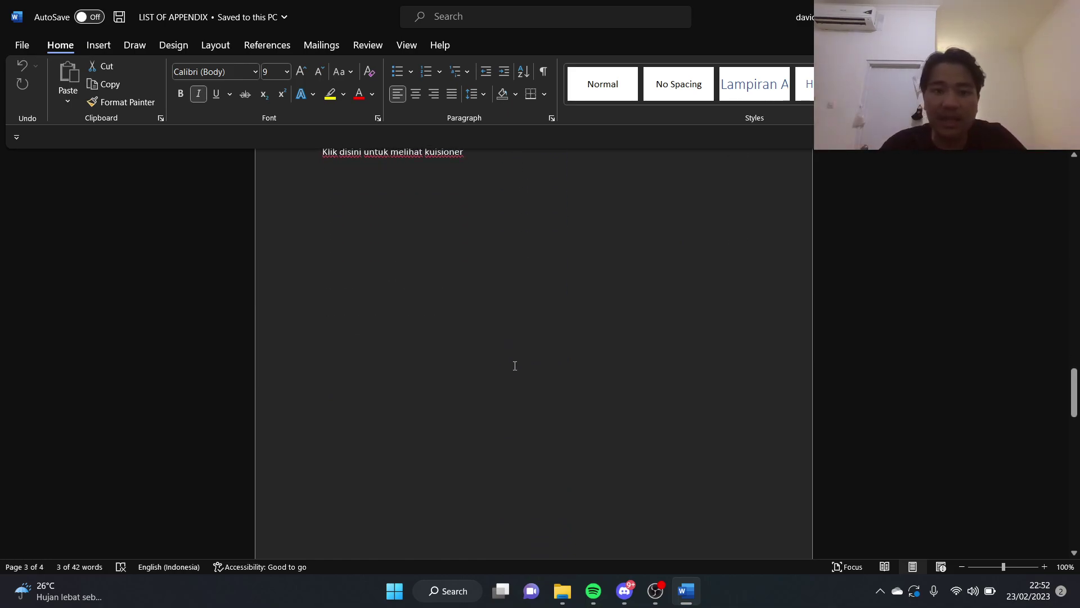
scroll(514, 365, "down", 8)
scroll(514, 366, "down", 4)
scroll(545, 303, "up", 15)
scroll(545, 308, "down", 4)
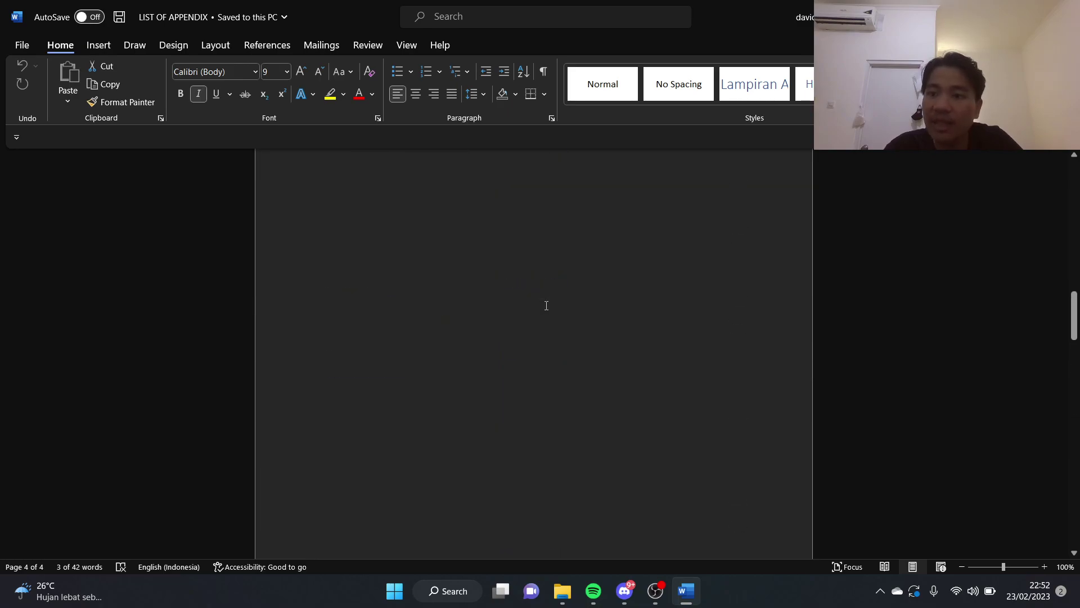
Create a new blank document.
left_click(10, 46)
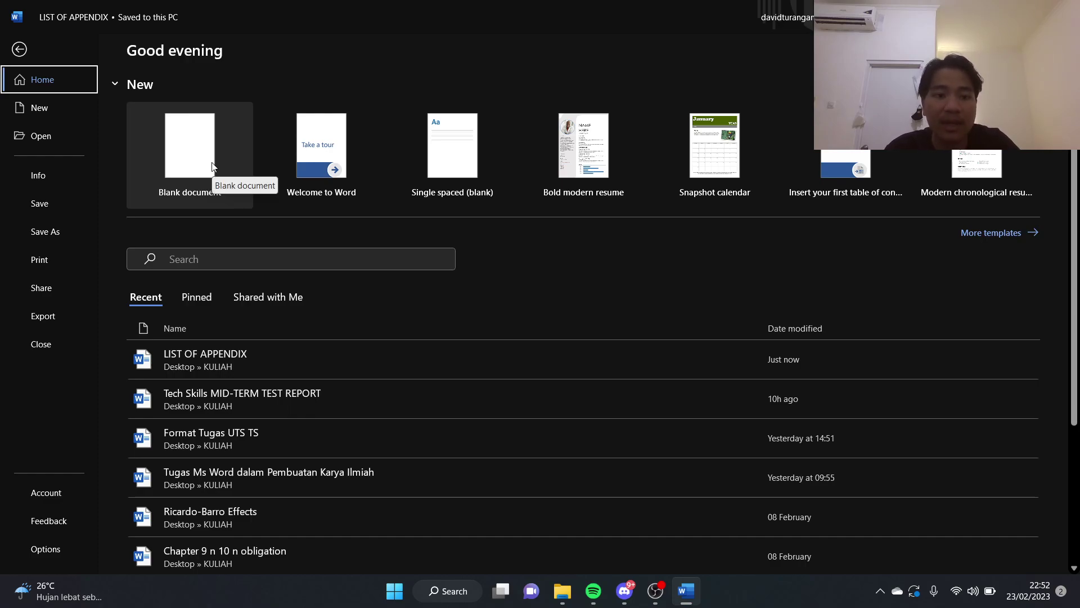
left_click(212, 166)
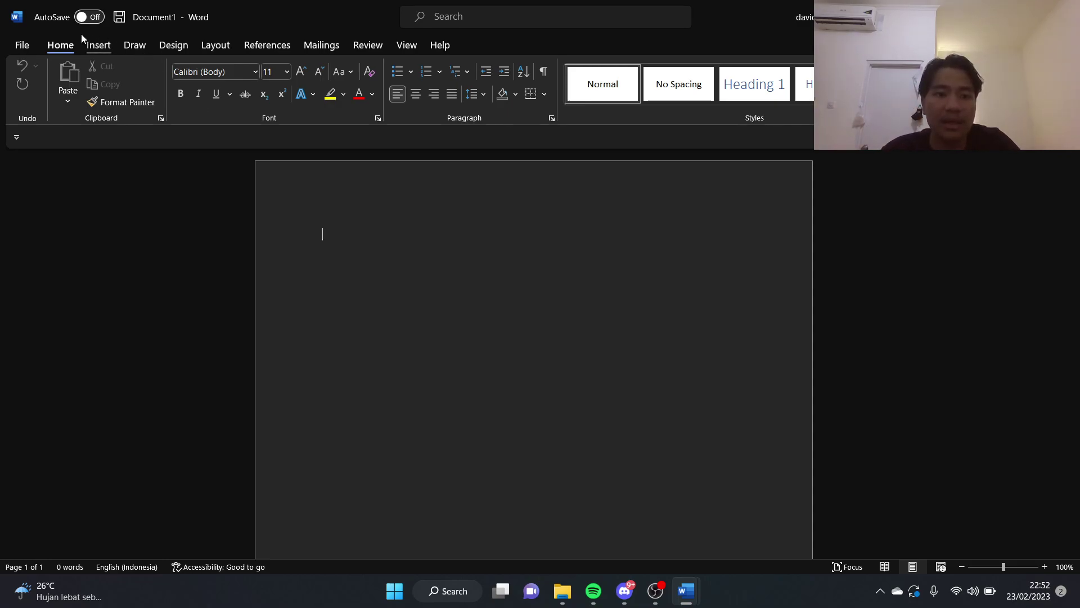
scroll(574, 325, "down", 3)
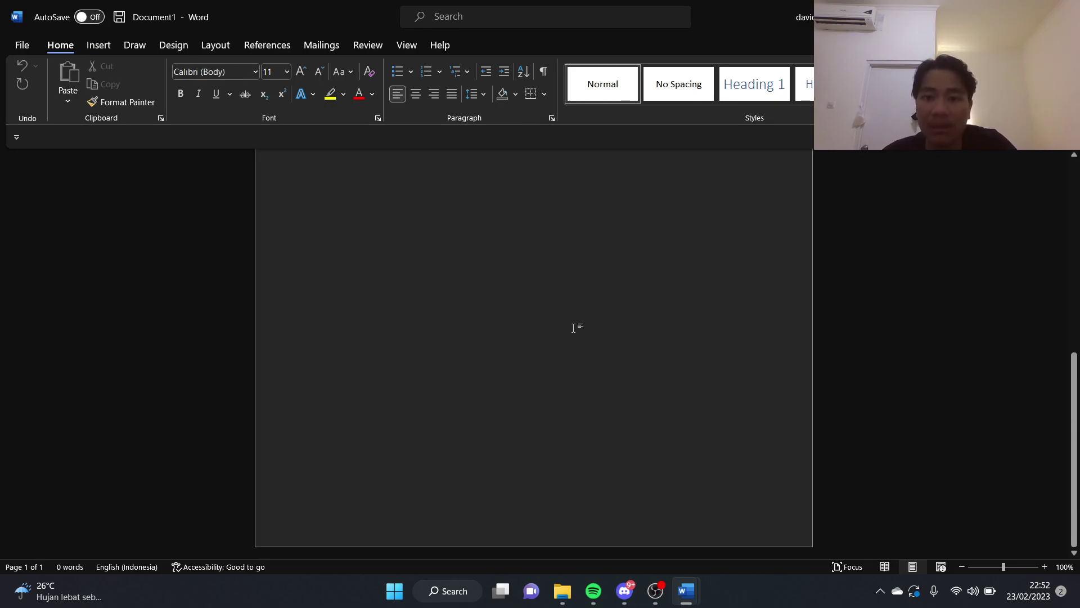
double_click(699, 483)
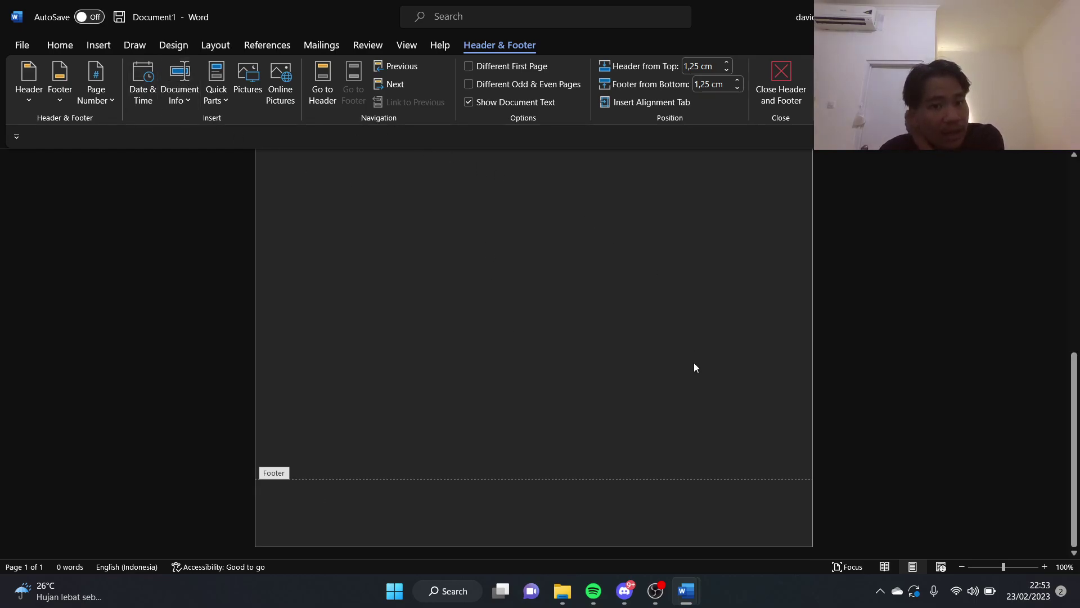
double_click(594, 292)
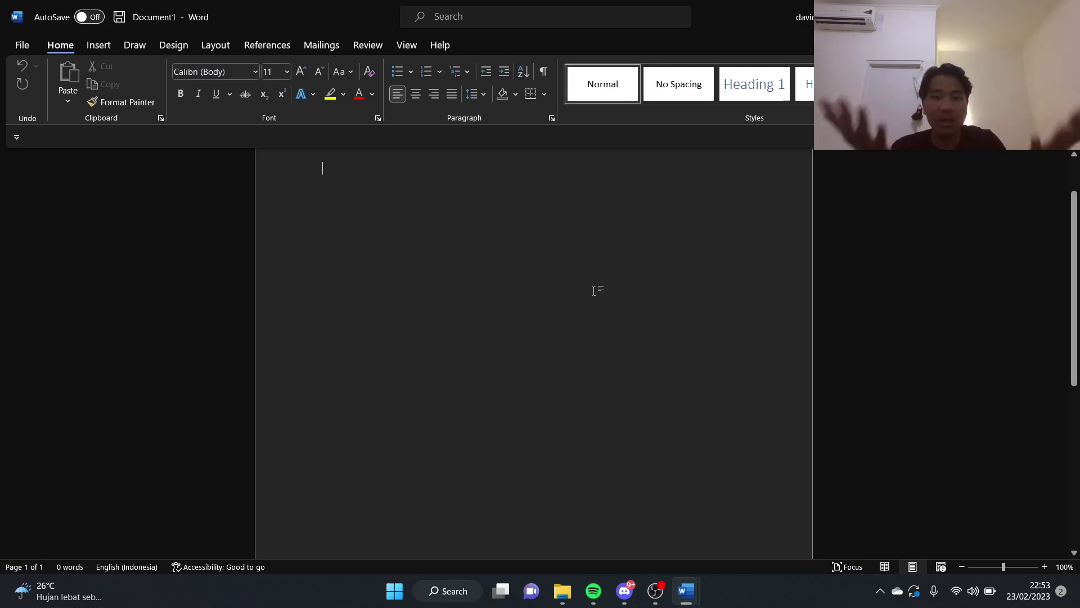
Insert a Plain Number 3 page number in the footer at the bottom of the page and return to the body text.
scroll(506, 292, "down", 3)
scroll(512, 303, "down", 3)
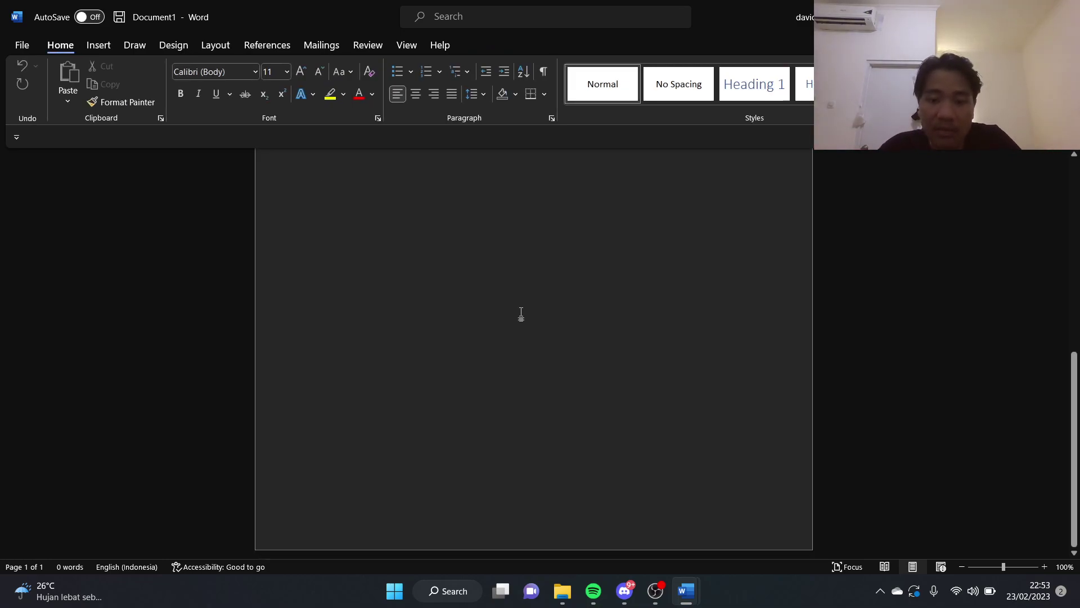
double_click(598, 494)
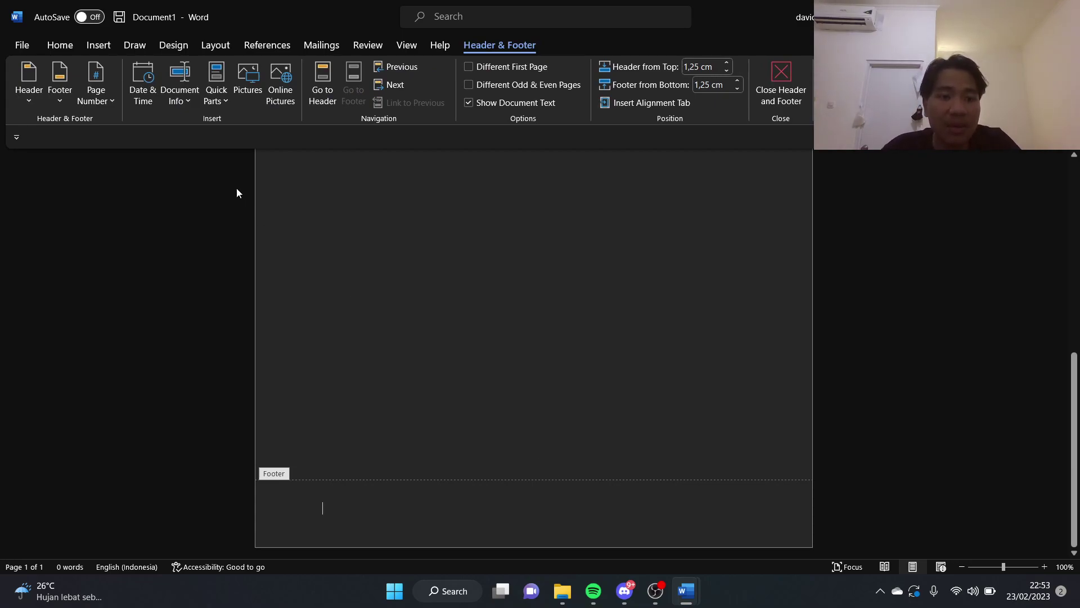
left_click(101, 106)
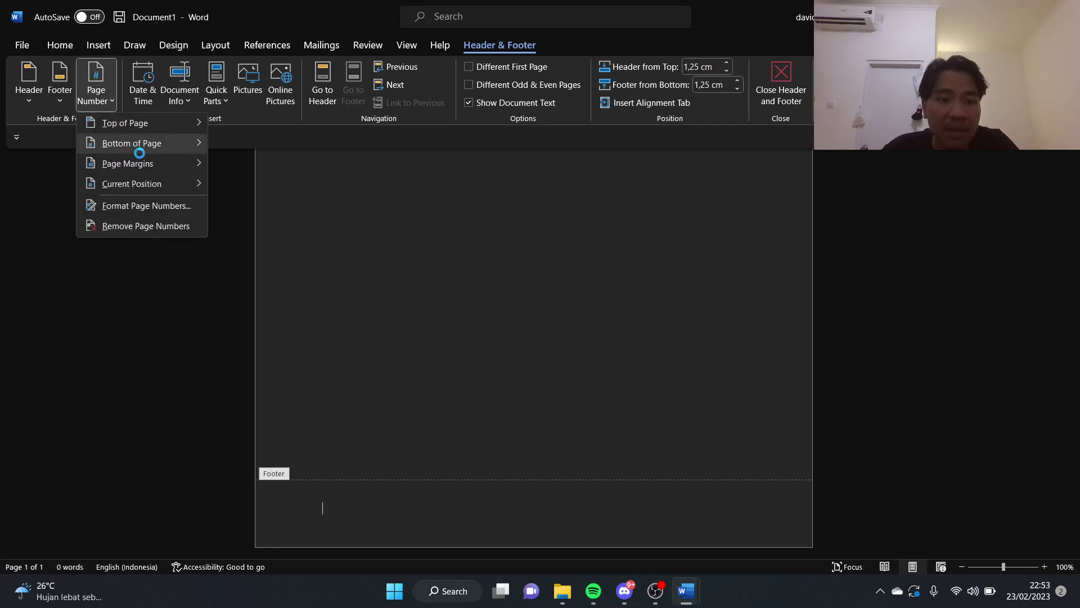
mouse_move(139, 153)
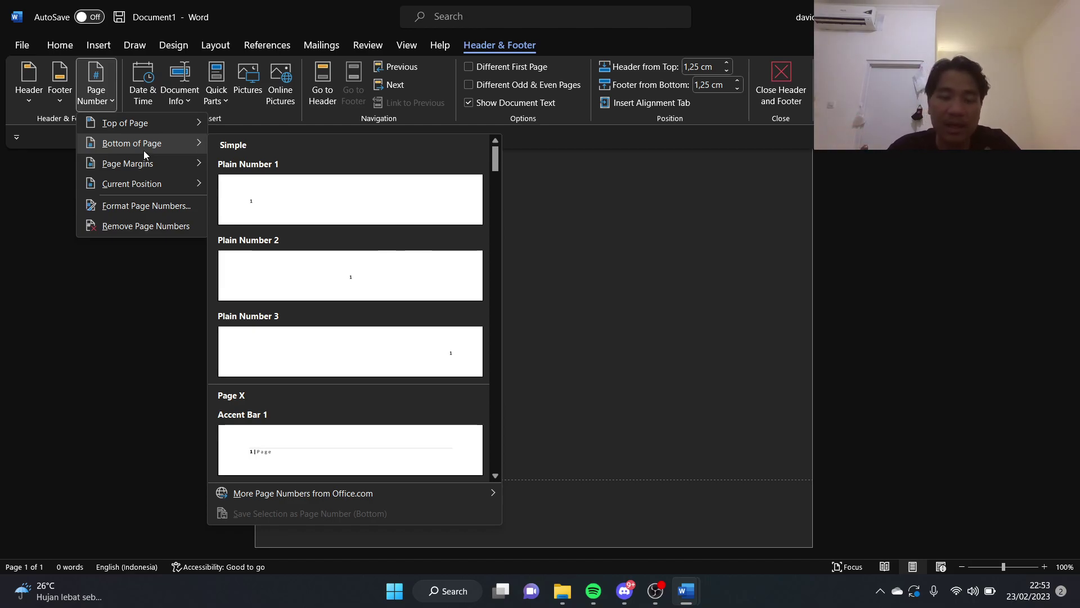
left_click(346, 355)
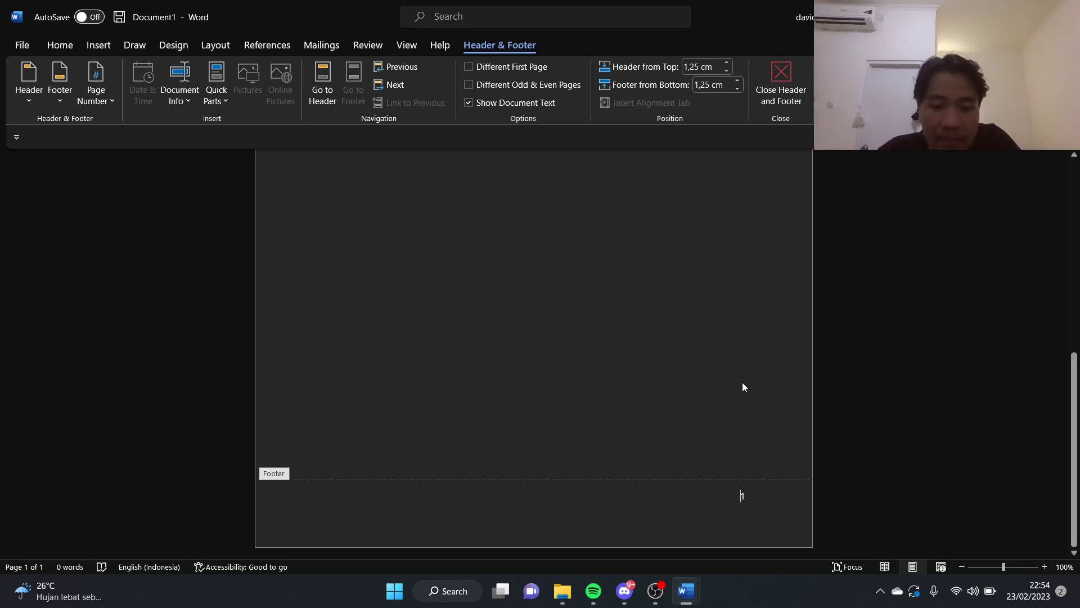
scroll(596, 336, "up", 2)
scroll(596, 335, "down", 2)
scroll(597, 335, "up", 5)
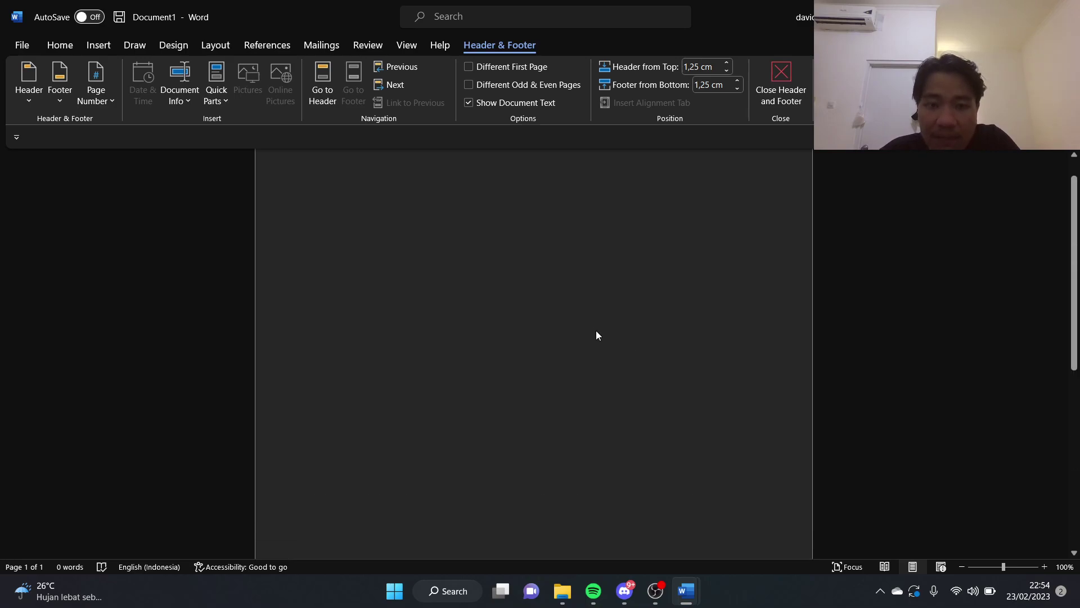
double_click(463, 293)
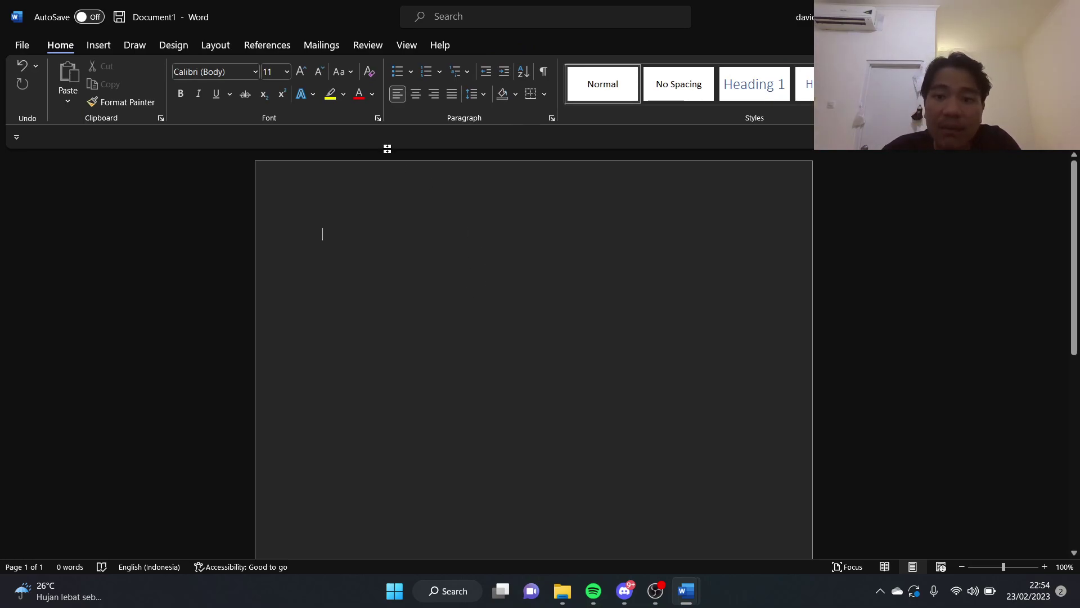
Start defining a new multilevel list and remove the closing parenthesis from the level 1 number format.
left_click(467, 74)
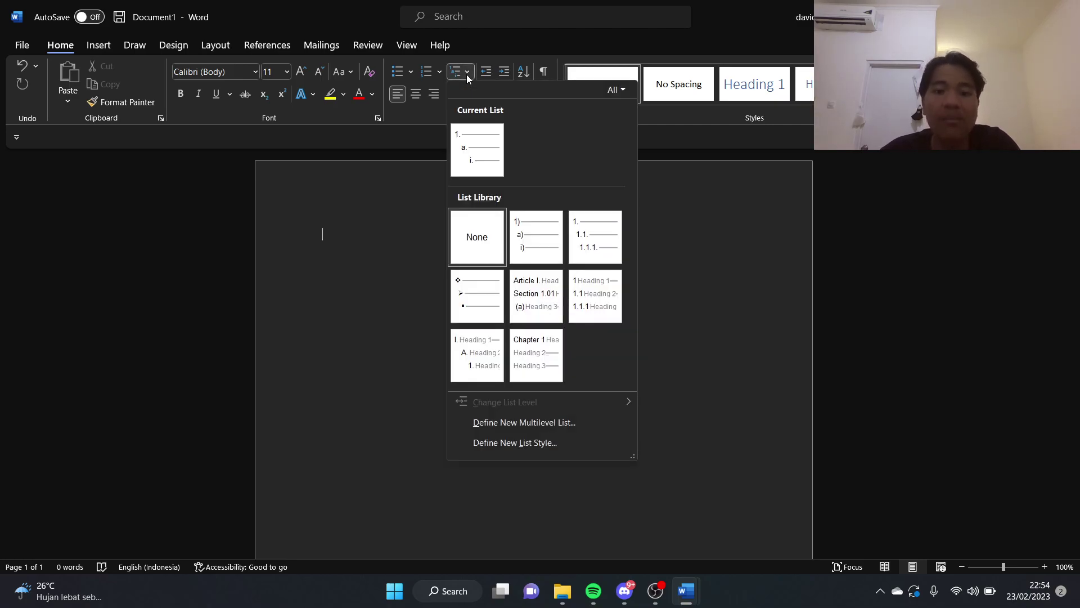
left_click(576, 425)
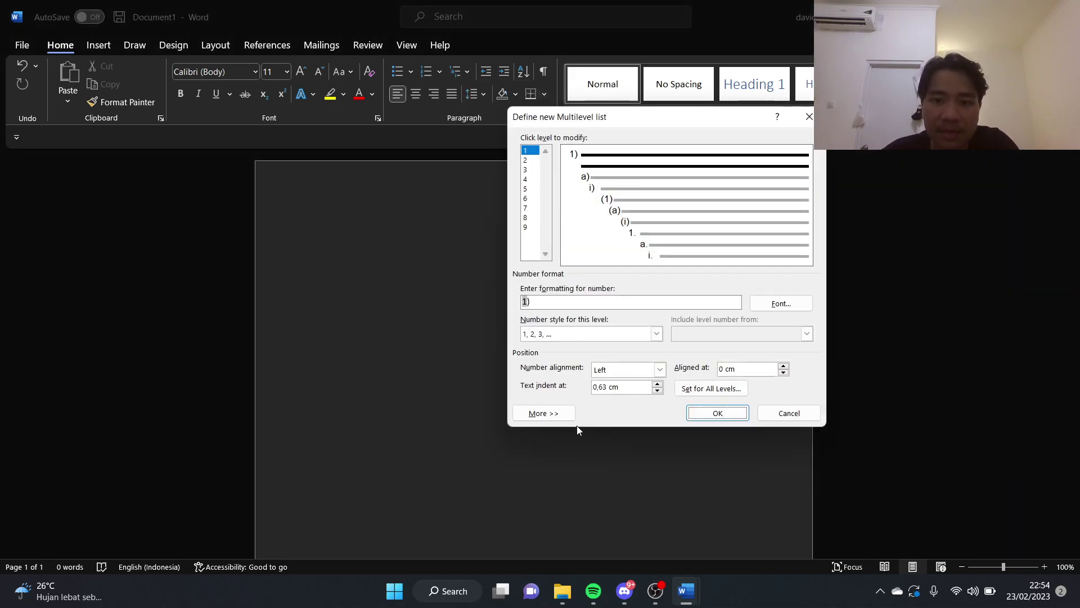
key("BackSpace")
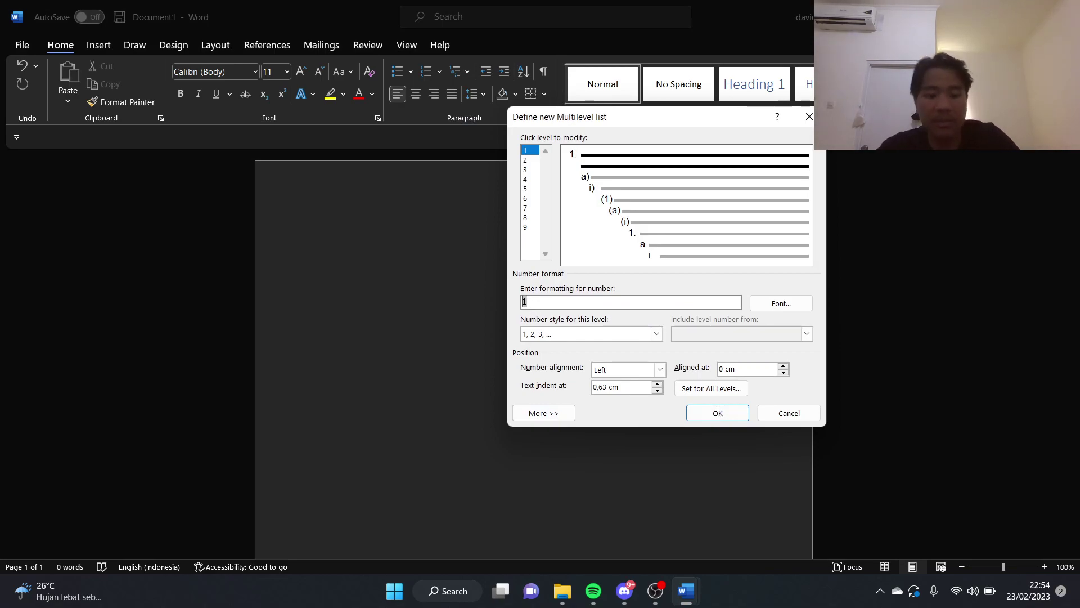
type("Append")
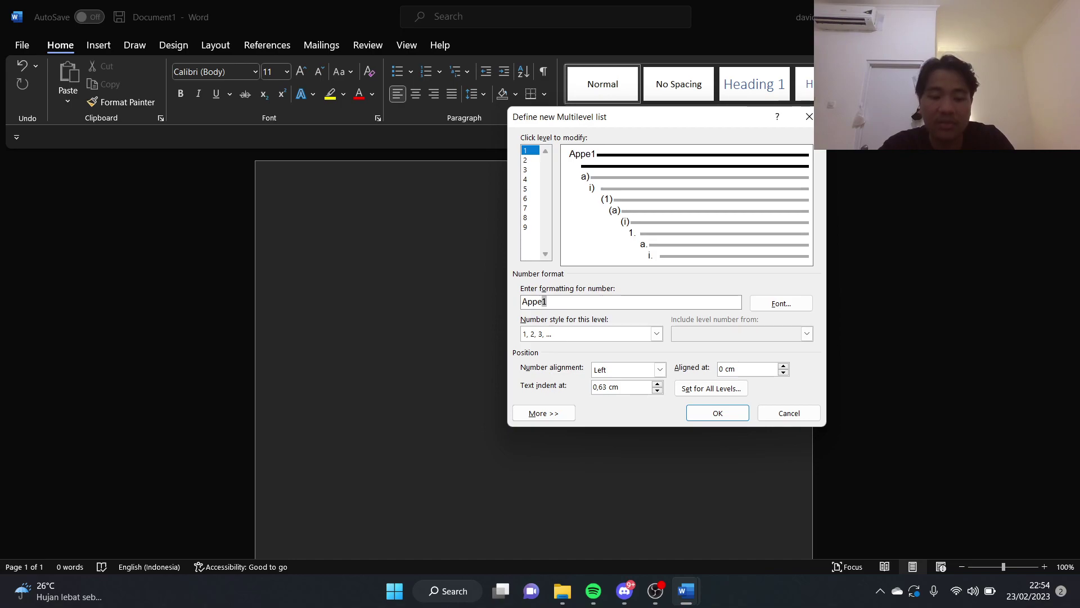
key("BackSpace")
key("BackSpace")
key("BackSpace")
key("BackSpace")
key("BackSpace")
key("BackSpace")
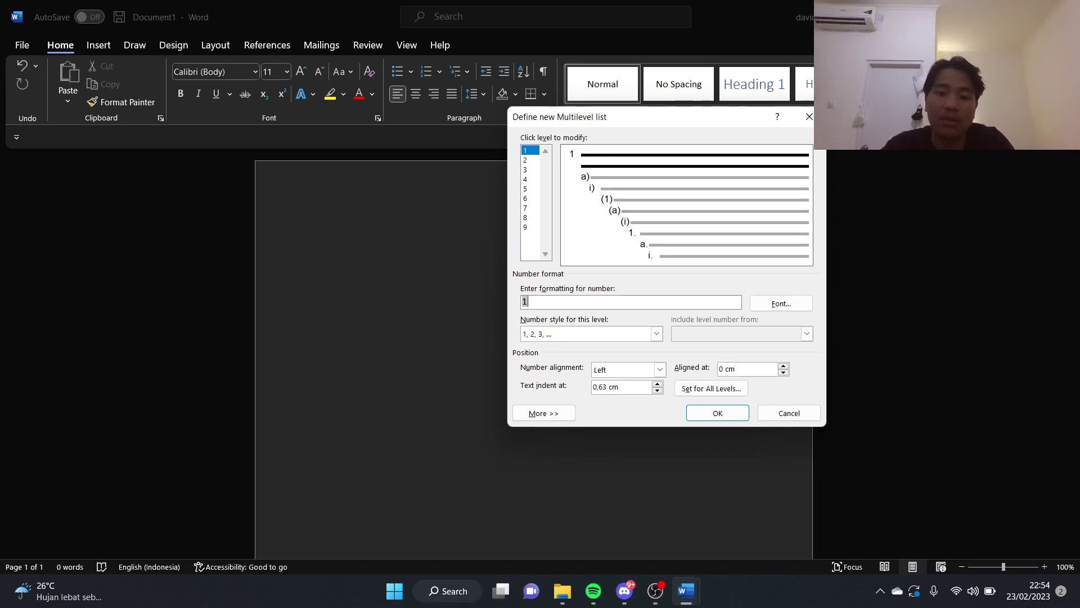
Prefix the level 1 number with "Lampiran " and set its number style to A, B, C.
type("Lampiran")
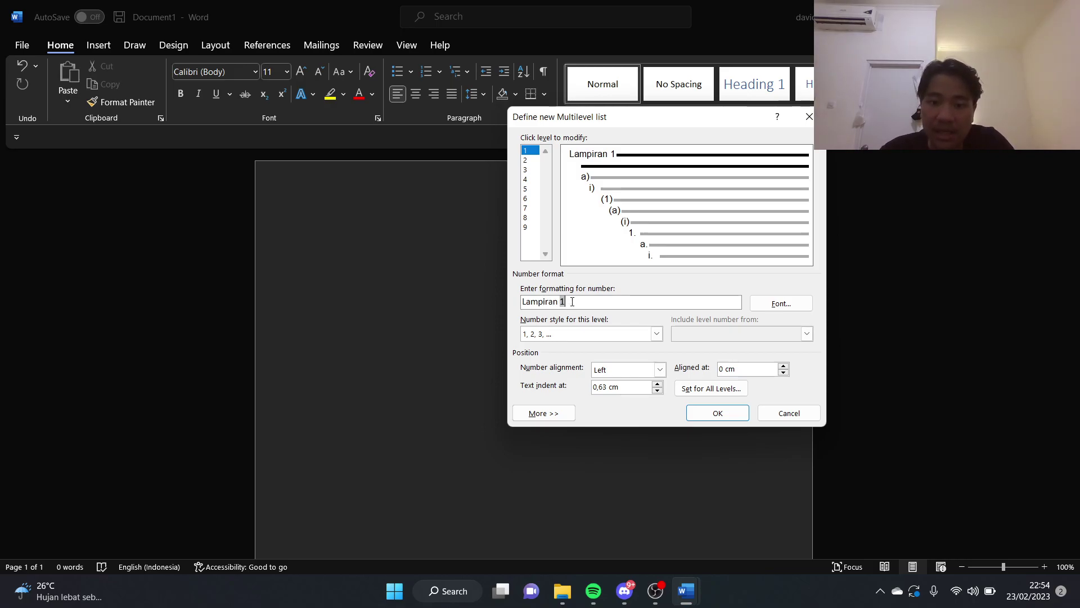
left_click(554, 413)
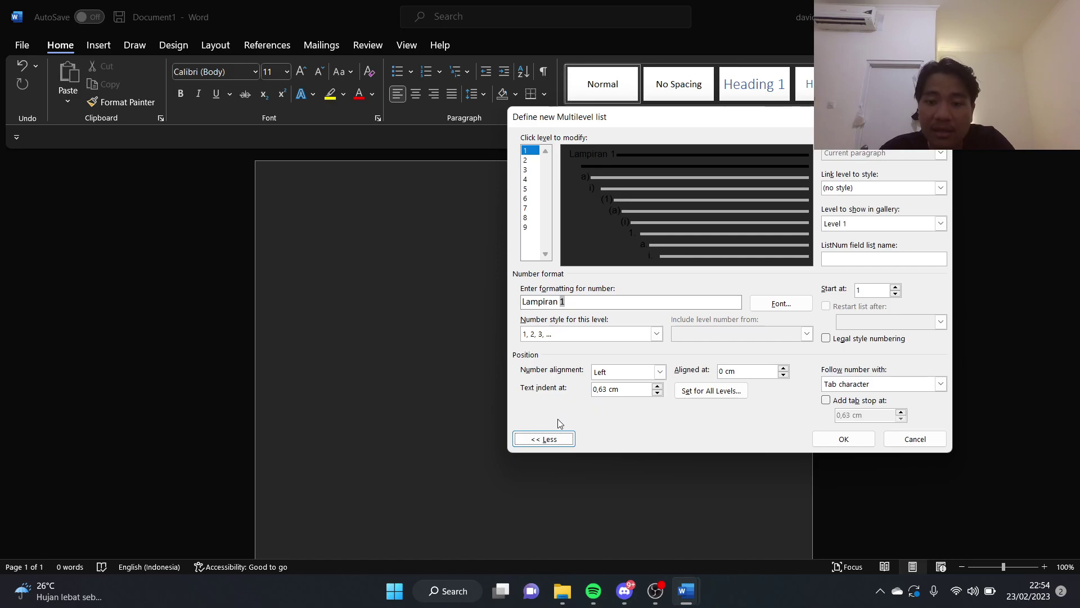
left_click(656, 334)
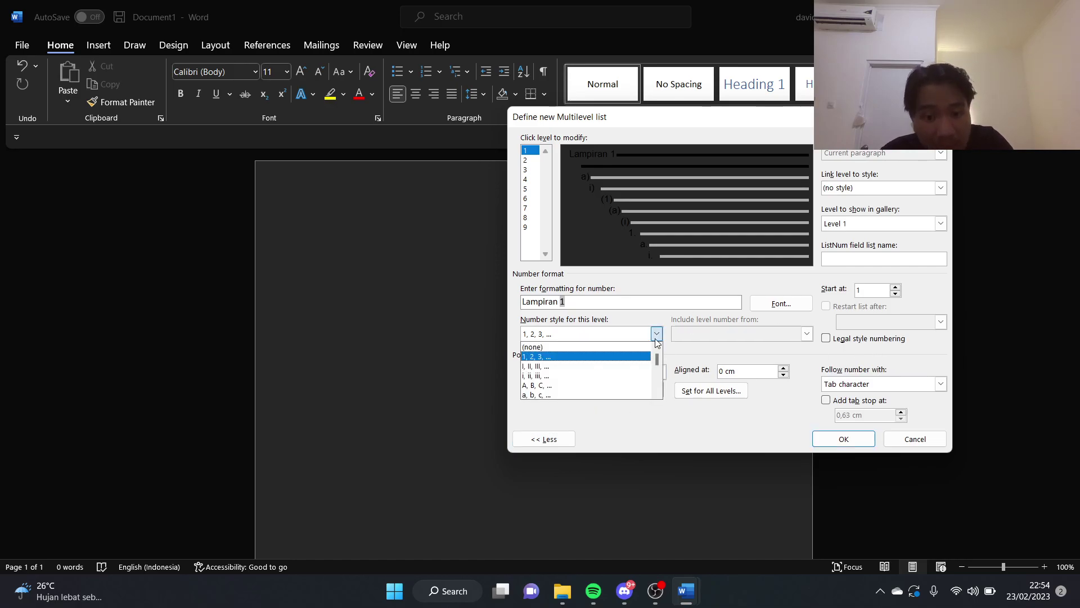
left_click(596, 386)
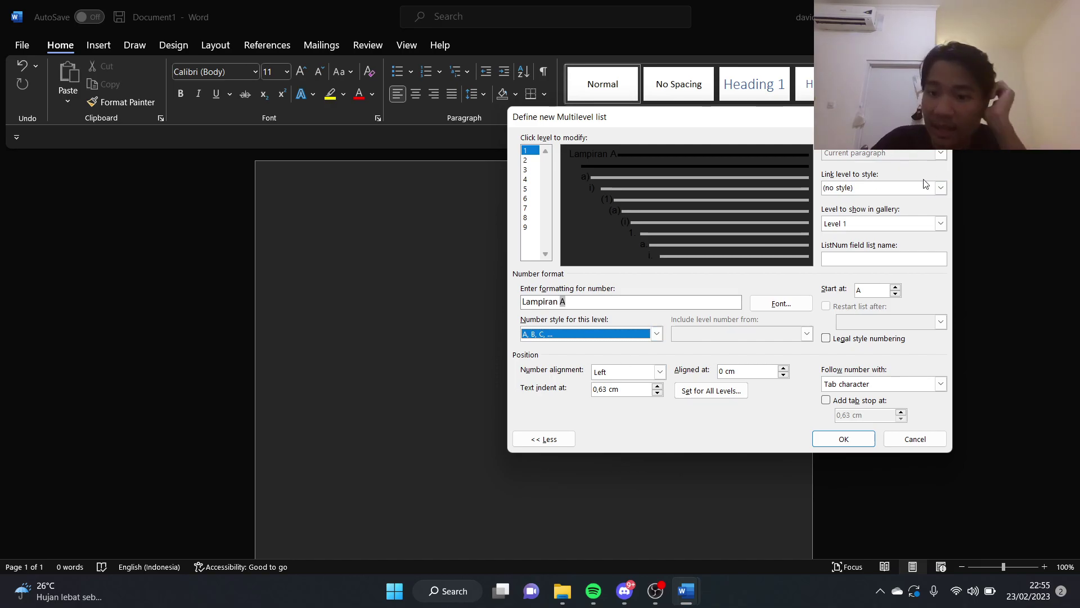
Link level 1 of the multilevel list to the Heading 1 style and apply the list definition.
left_click(941, 188)
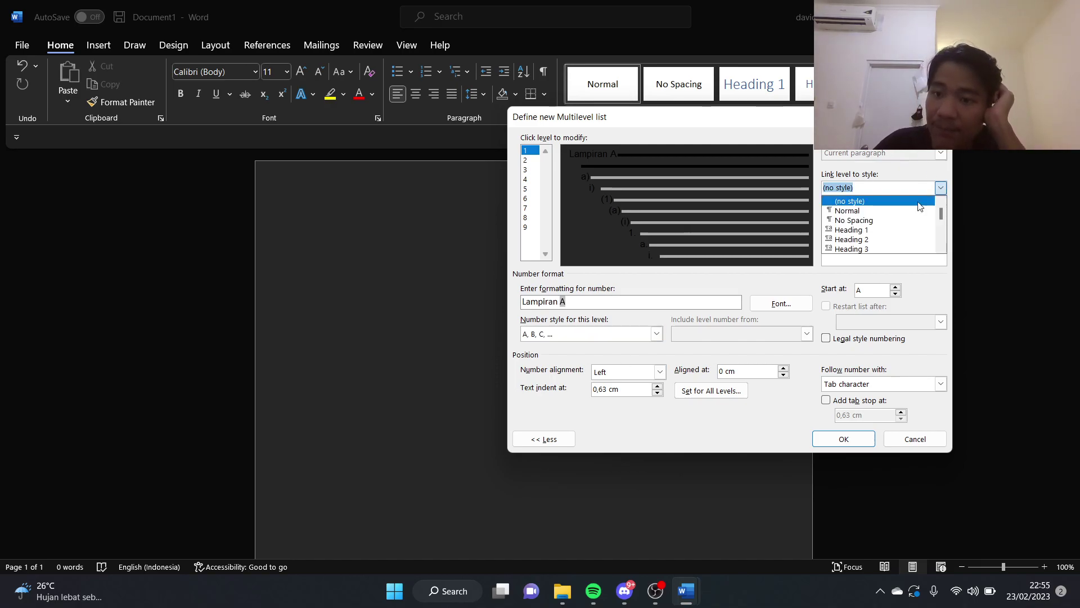
left_click(885, 231)
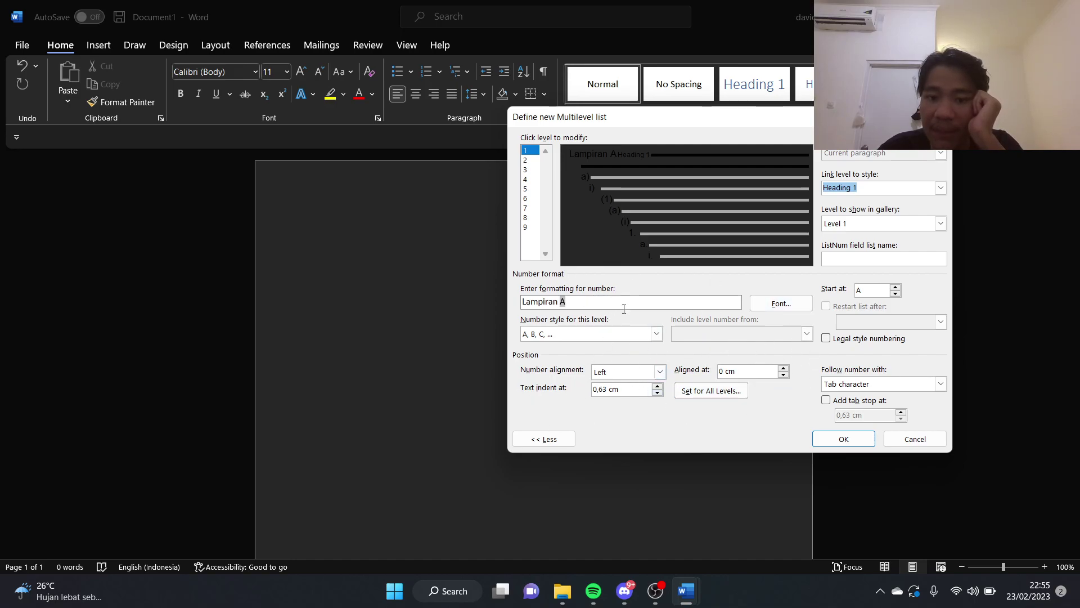
left_click(838, 439)
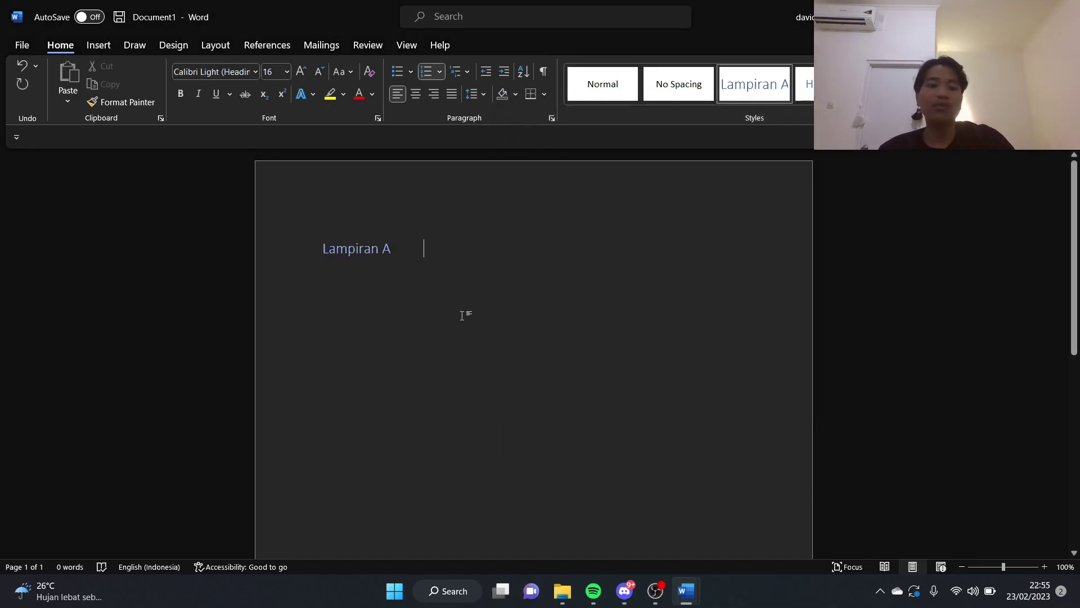
left_click(420, 95)
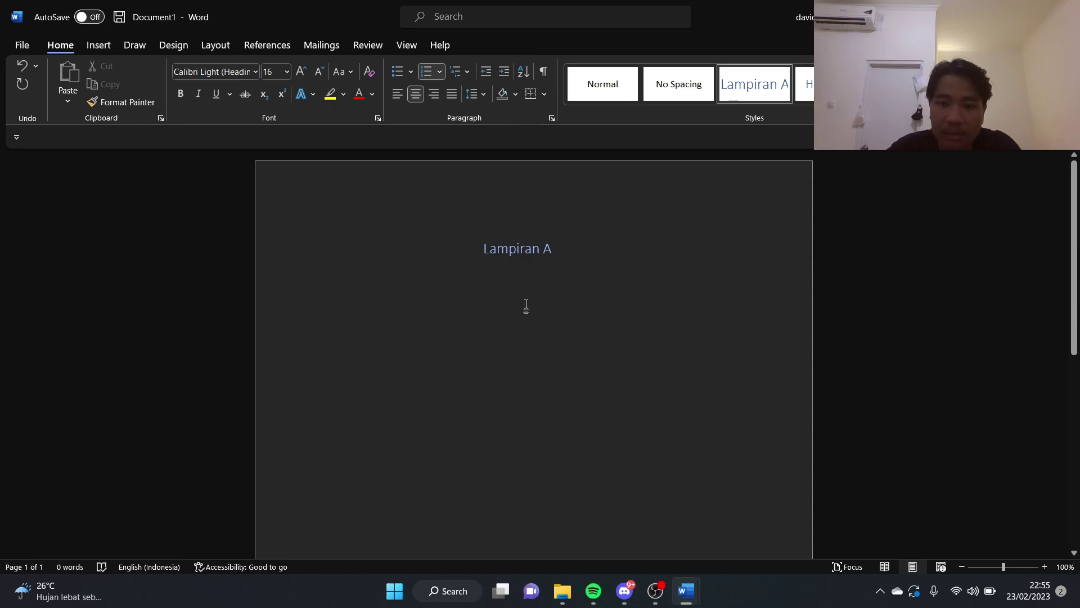
key("Return")
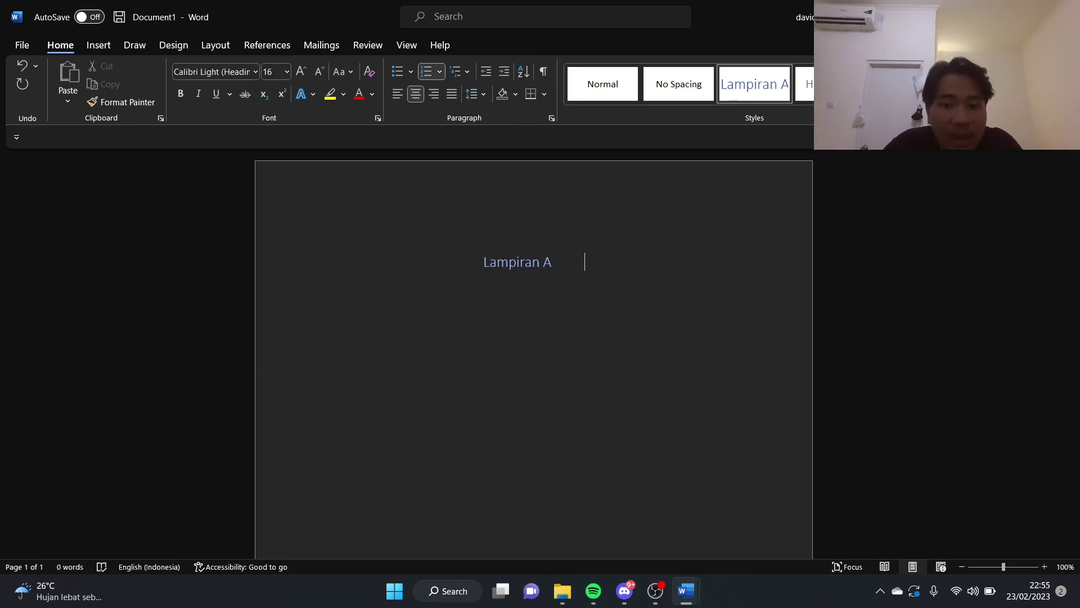
key("BackSpace")
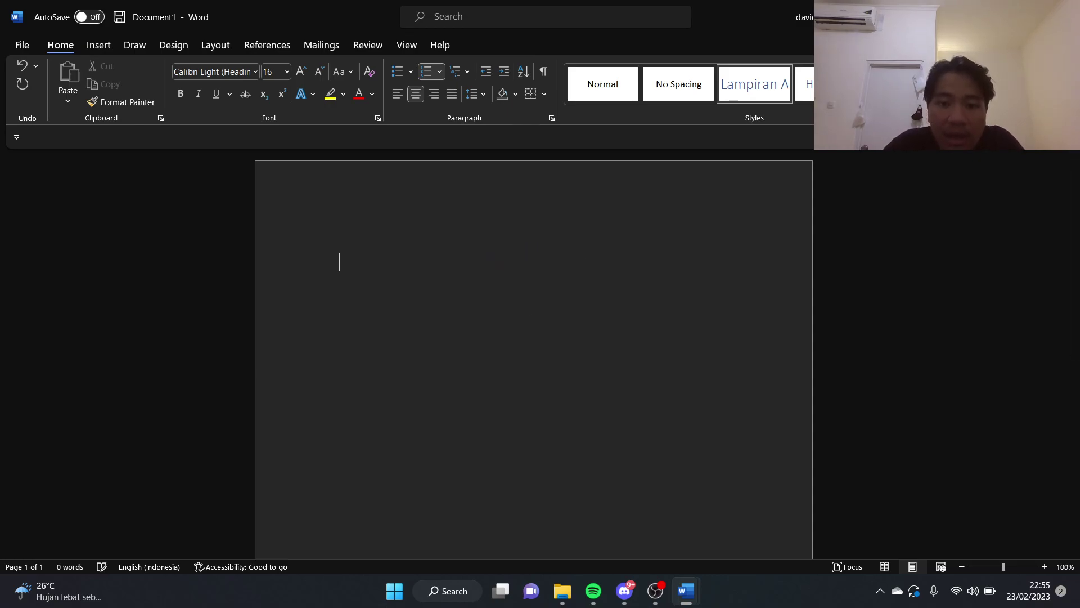
left_click(21, 66)
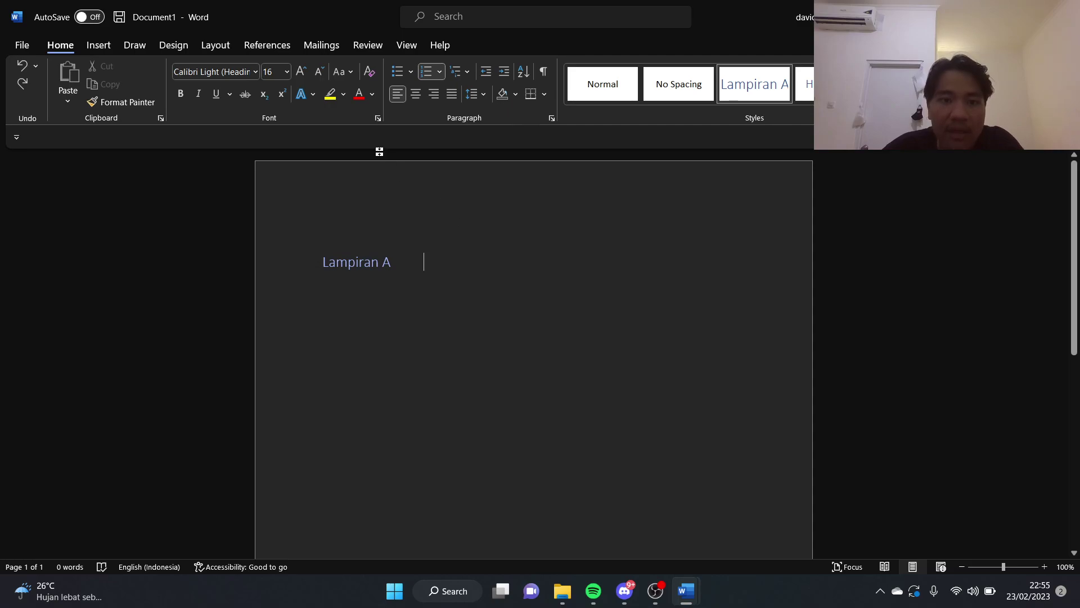
Center the Lampiran A heading and start a new body paragraph below it.
left_click(415, 98)
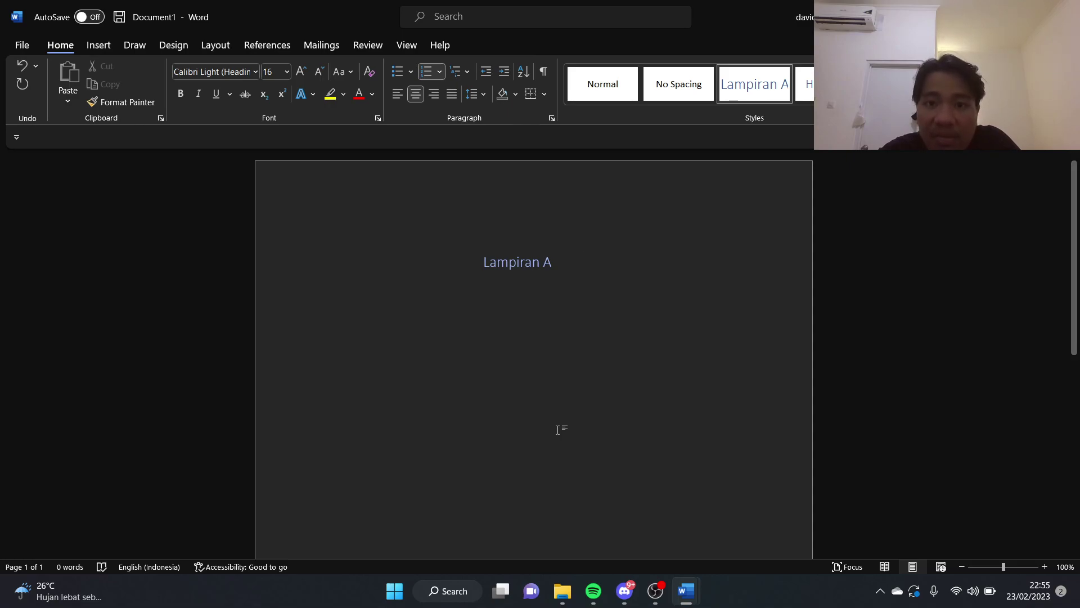
key("Return")
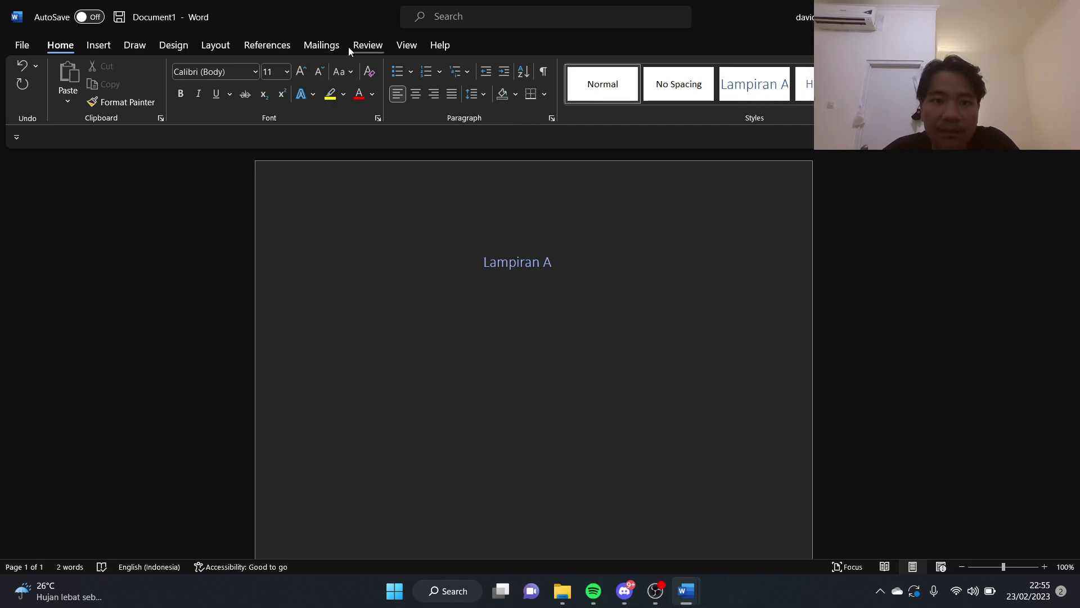
Start inserting a caption below the heading and create a new caption label named Lampiran.
left_click(287, 49)
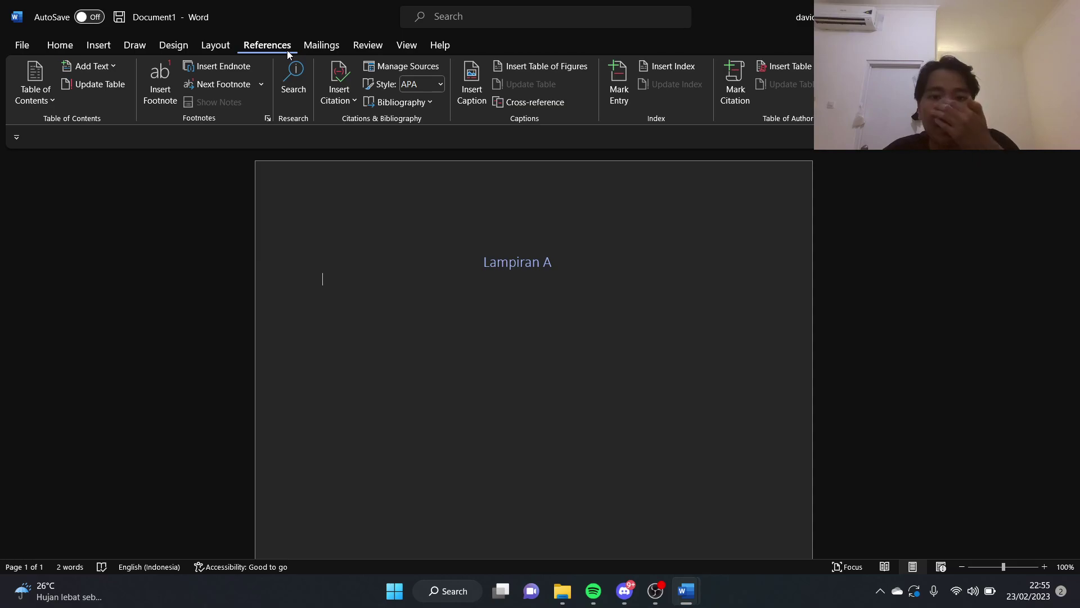
scroll(533, 273, "down", 4)
scroll(526, 270, "up", 3)
scroll(528, 266, "up", 1)
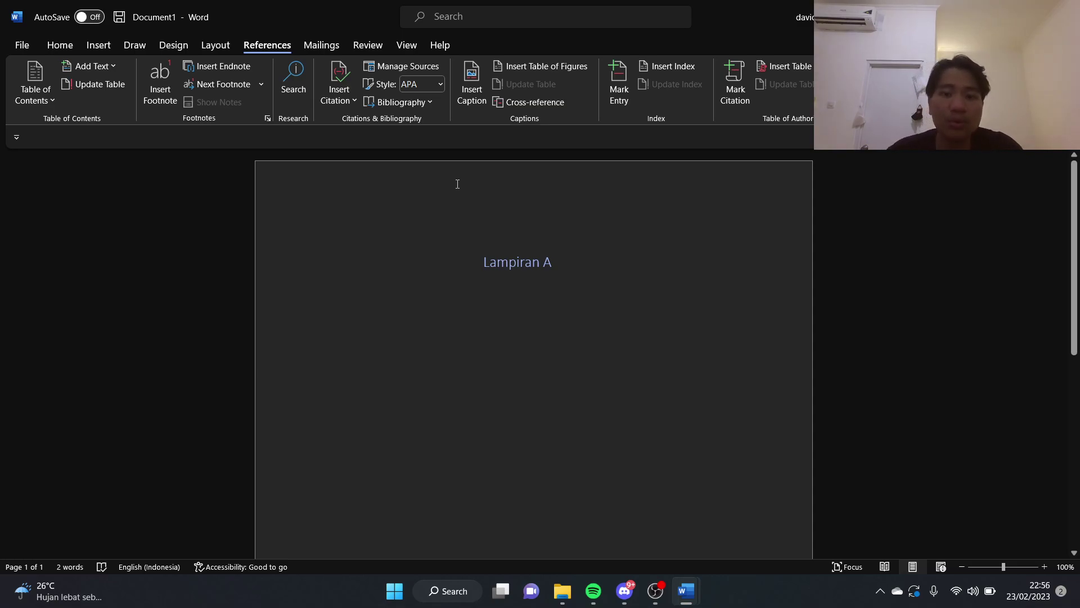
left_click(482, 107)
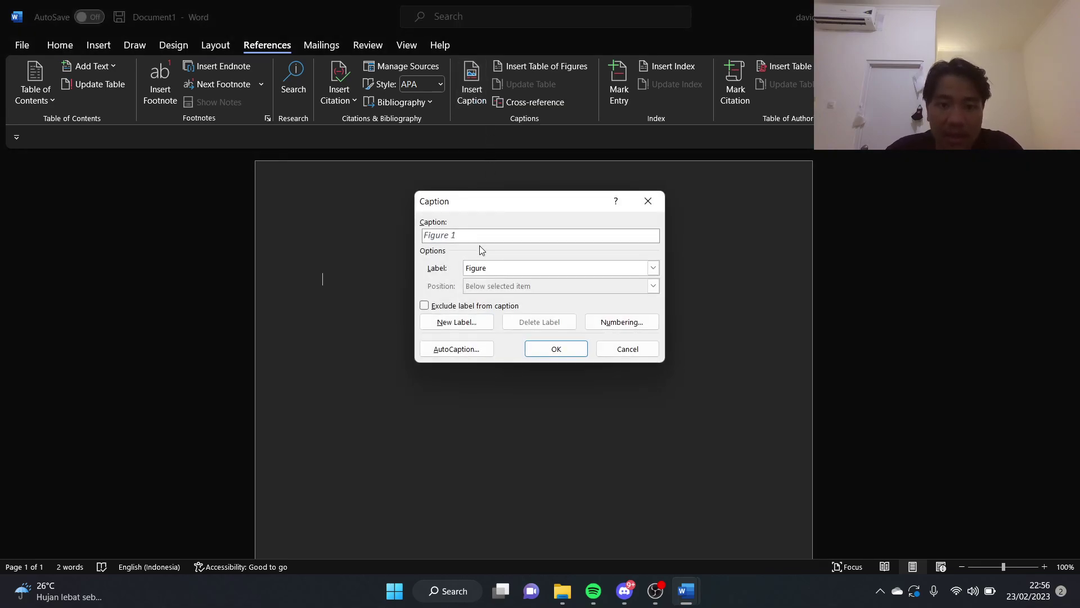
left_click(450, 325)
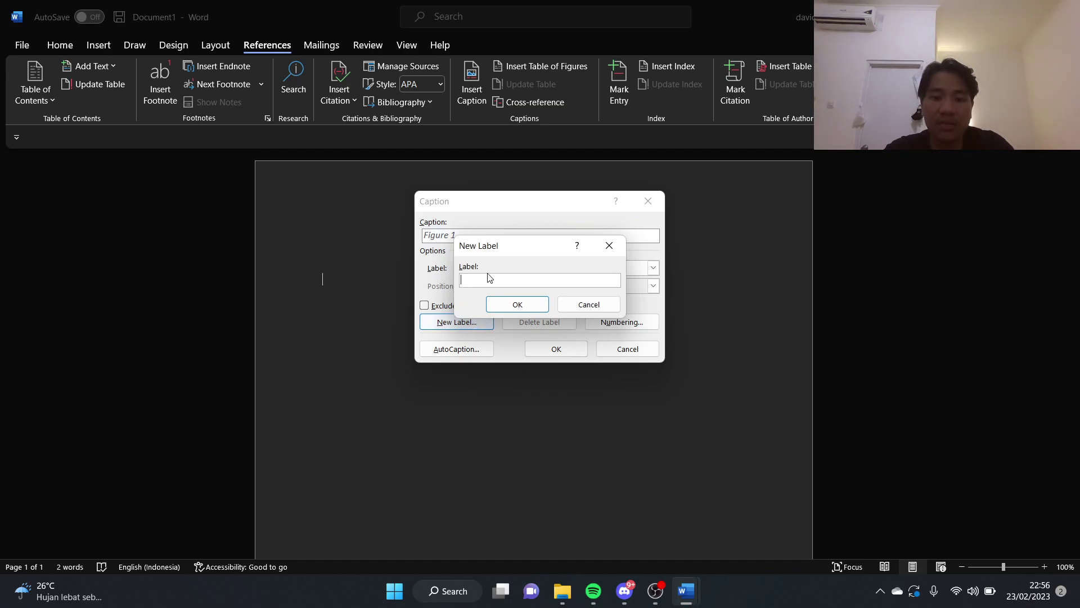
type("Lampiran")
left_click(495, 308)
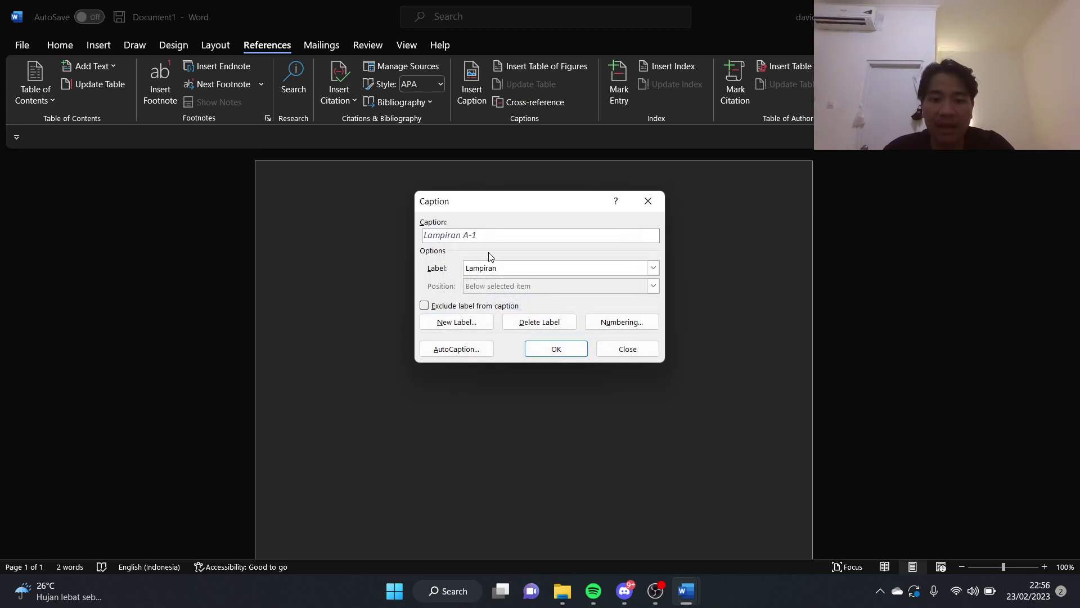
Set the caption numbering's chapters to start with style Heading 1 and insert the Lampiran A-1 caption.
left_click(621, 324)
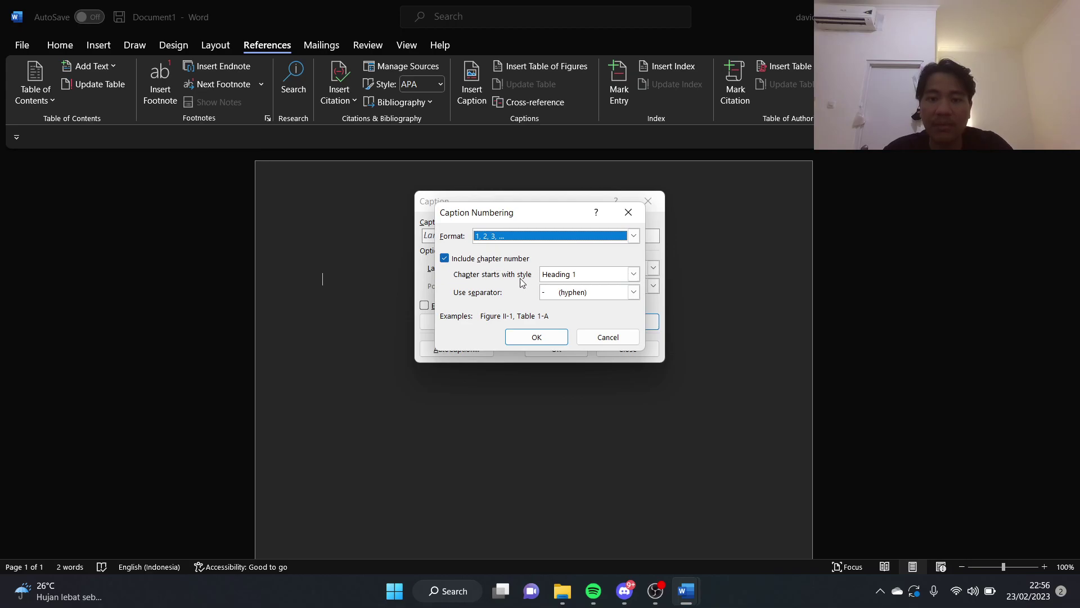
left_click(634, 275)
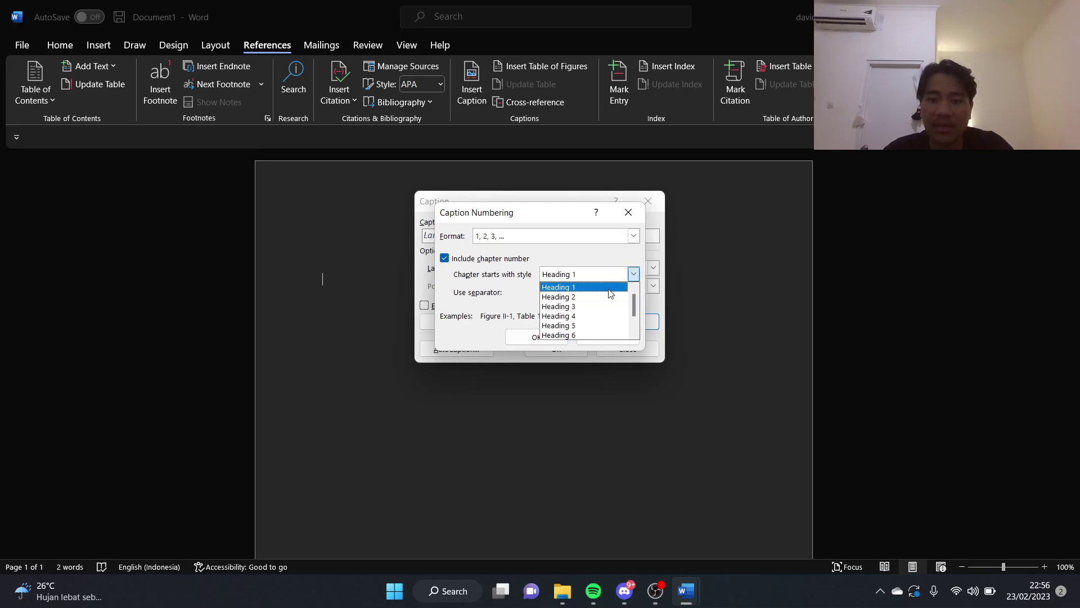
left_click(610, 293)
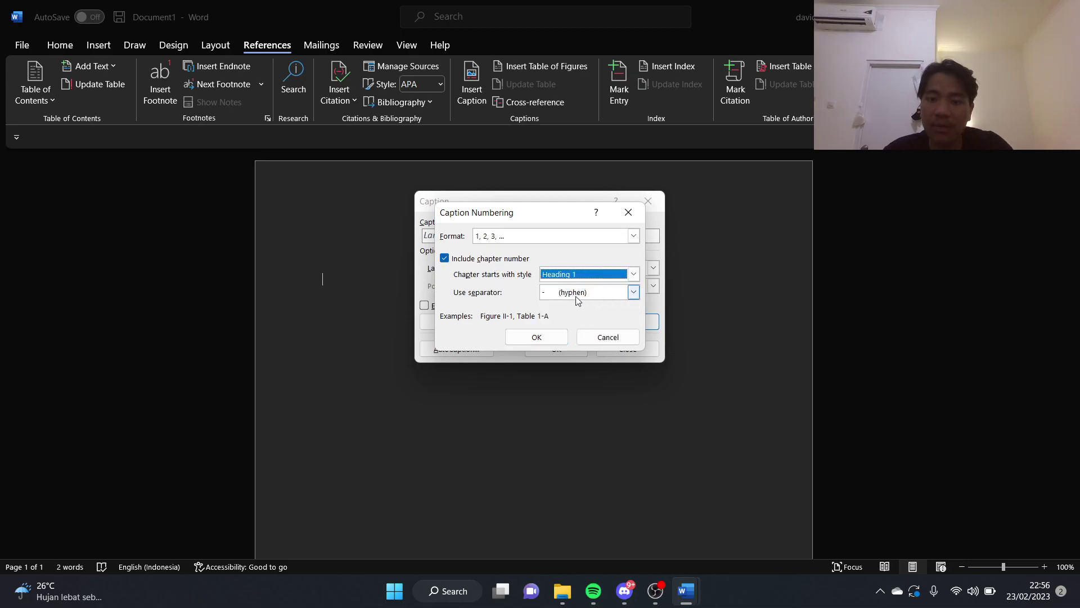
left_click(537, 338)
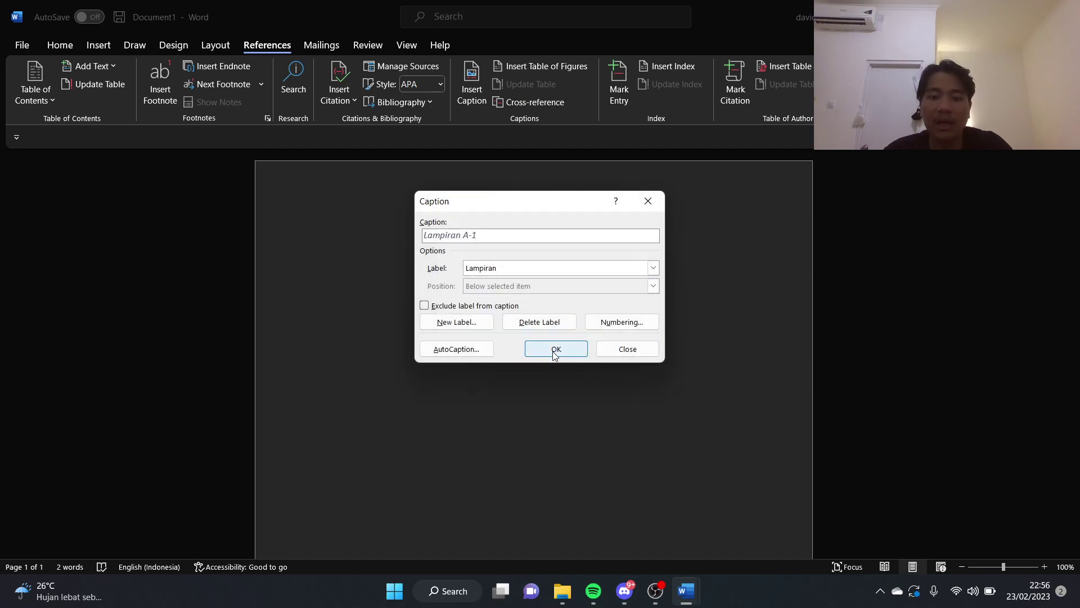
left_click(555, 351)
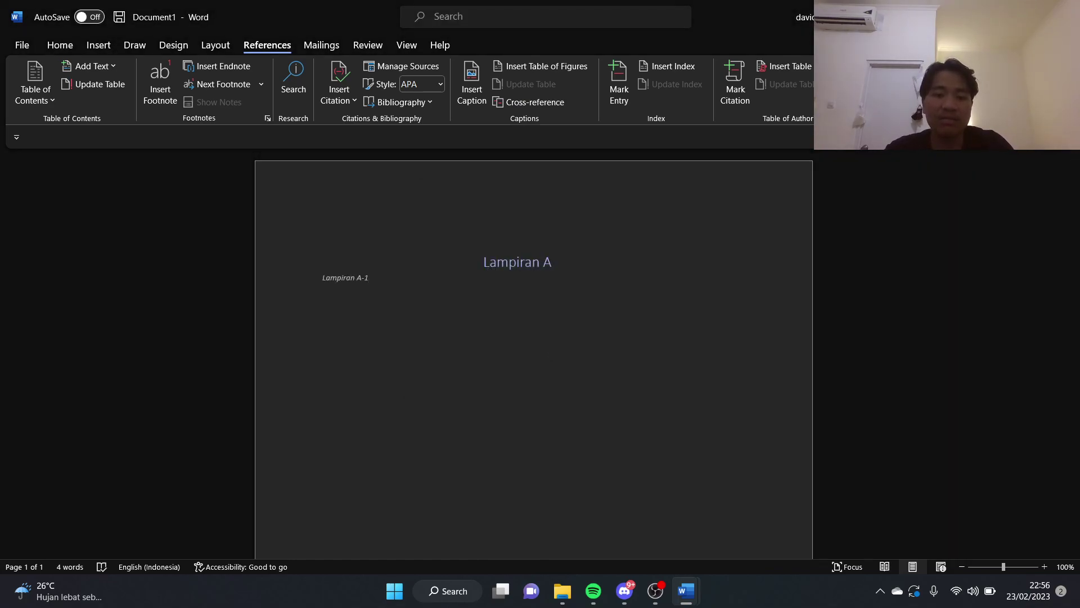
Add the text "Kuisioner mengenai makanan" to the caption and start a new paragraph below it.
type("Ku")
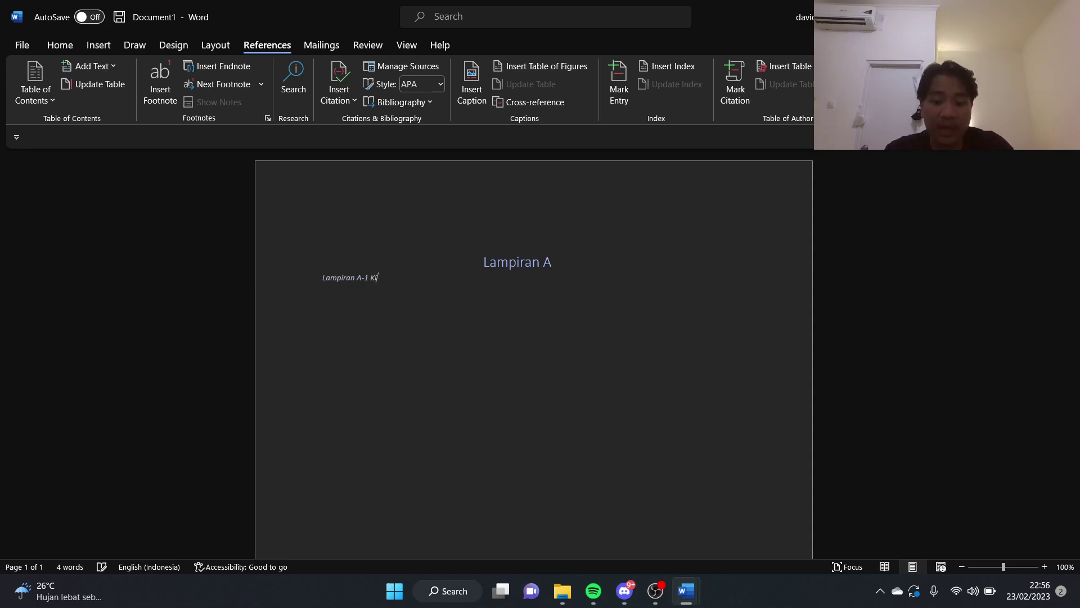
type("isi")
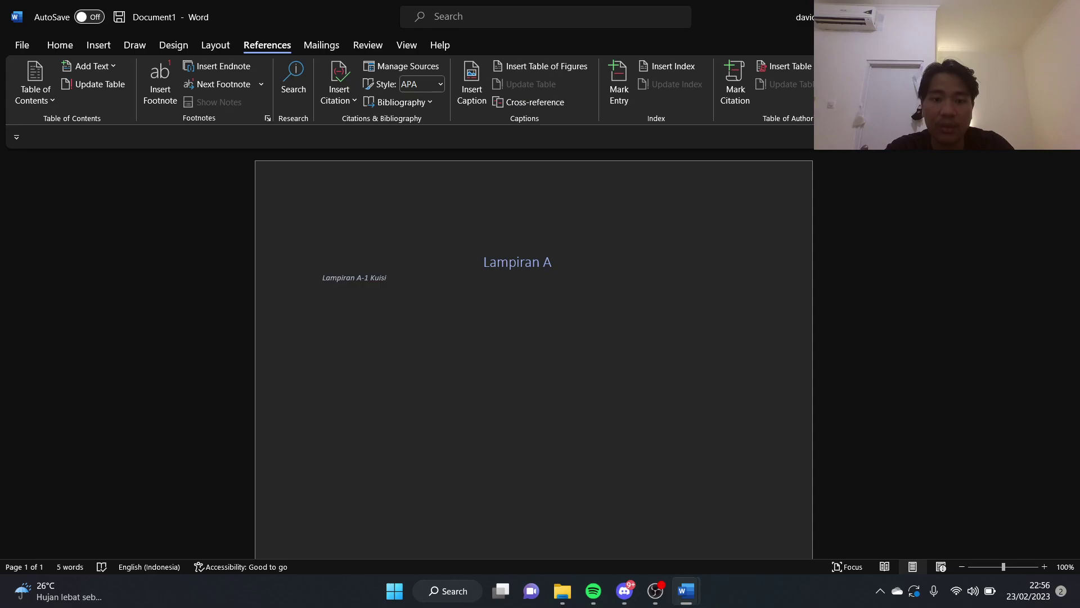
type("oner")
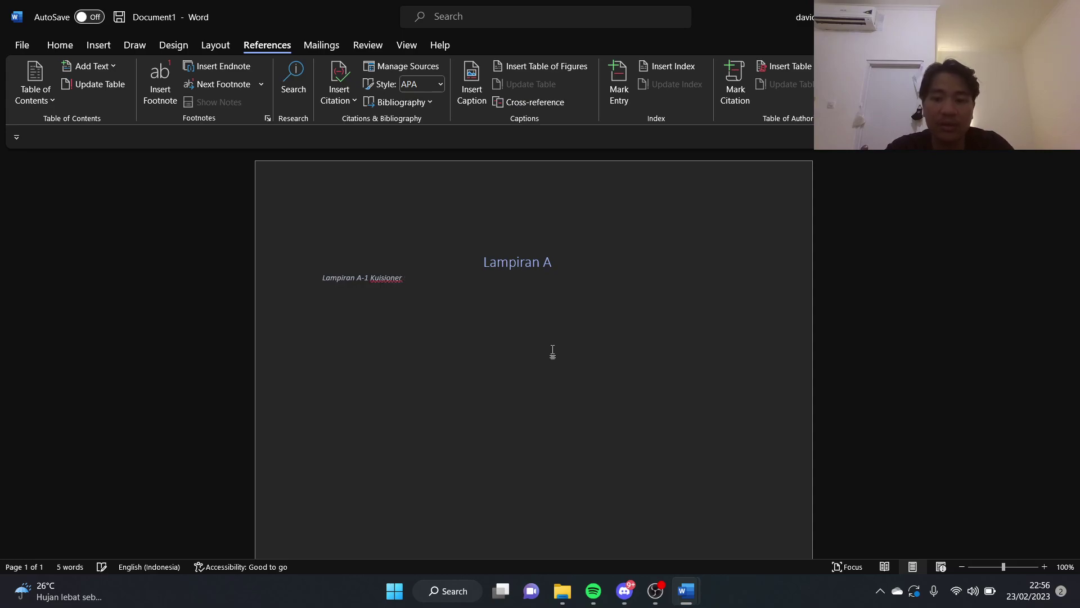
type(" mengenai makanan")
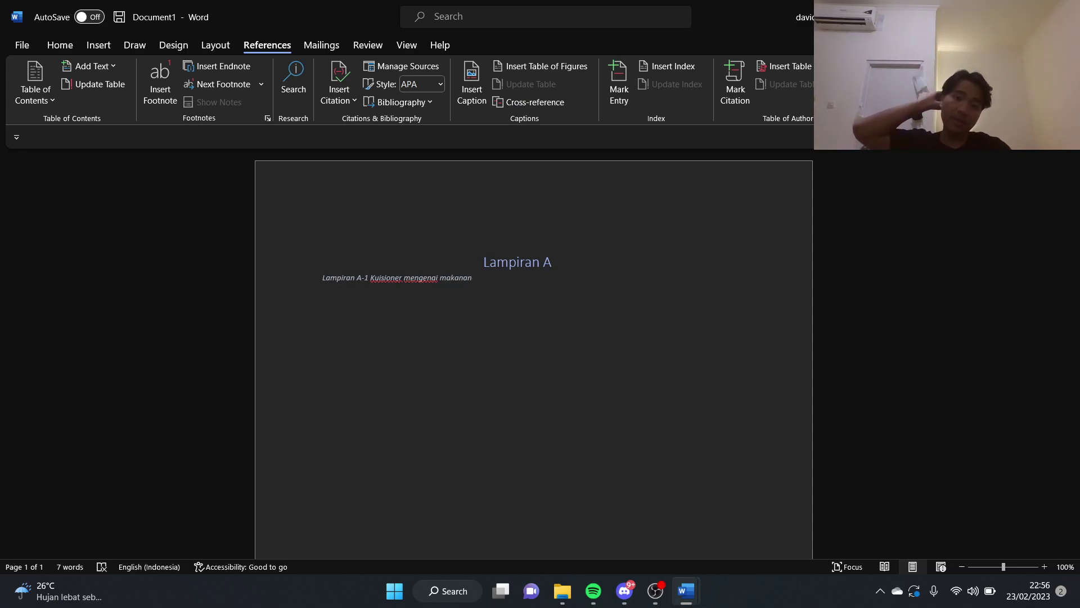
key("Return")
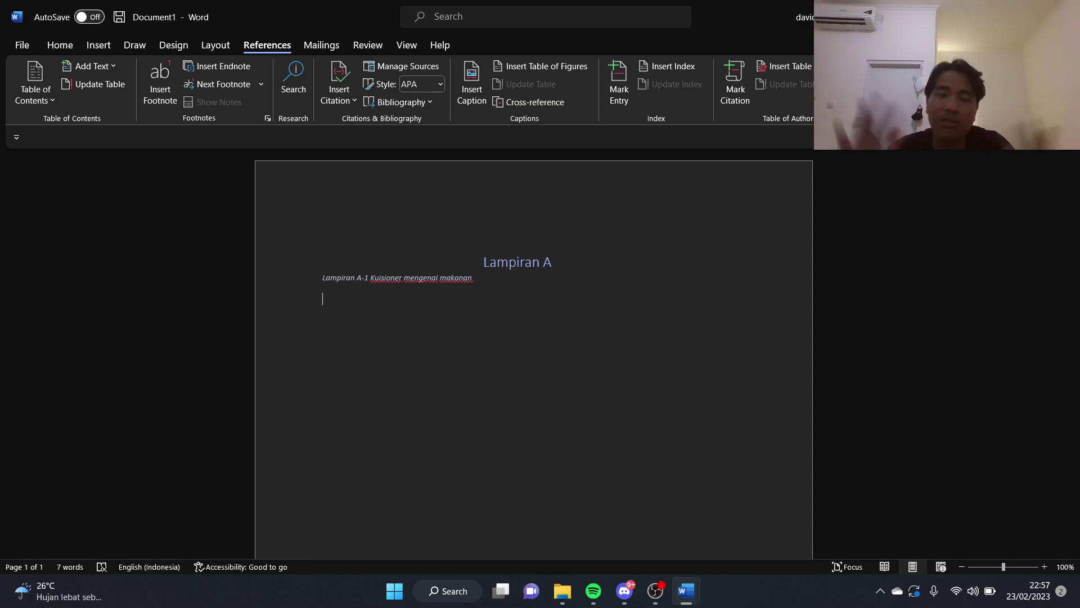
Open the footer containing the page number for editing at the bottom of the page.
scroll(530, 356, "down", 5)
scroll(530, 355, "down", 3)
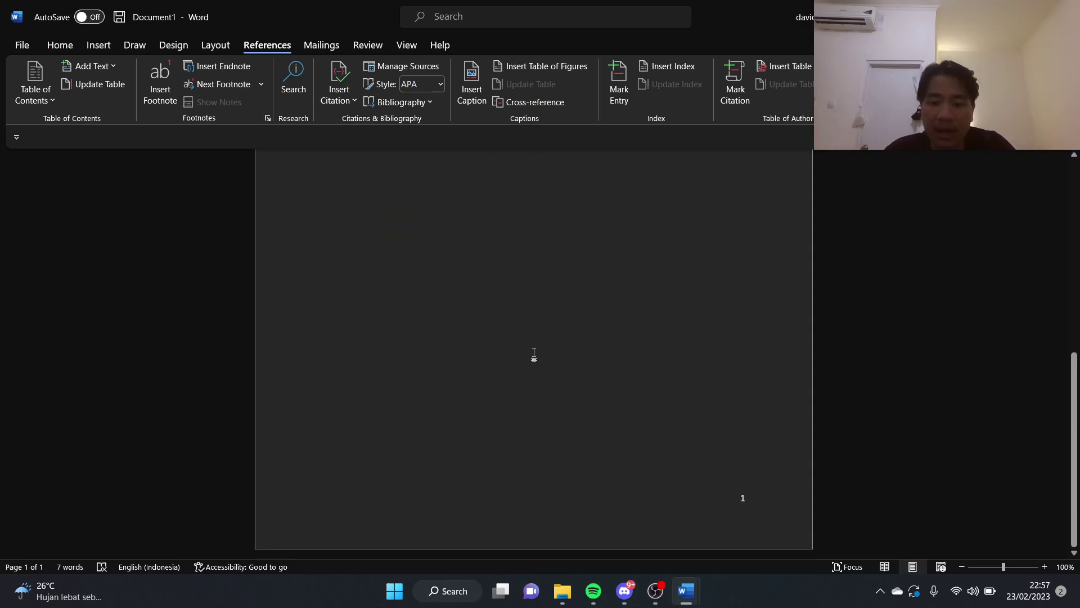
double_click(713, 495)
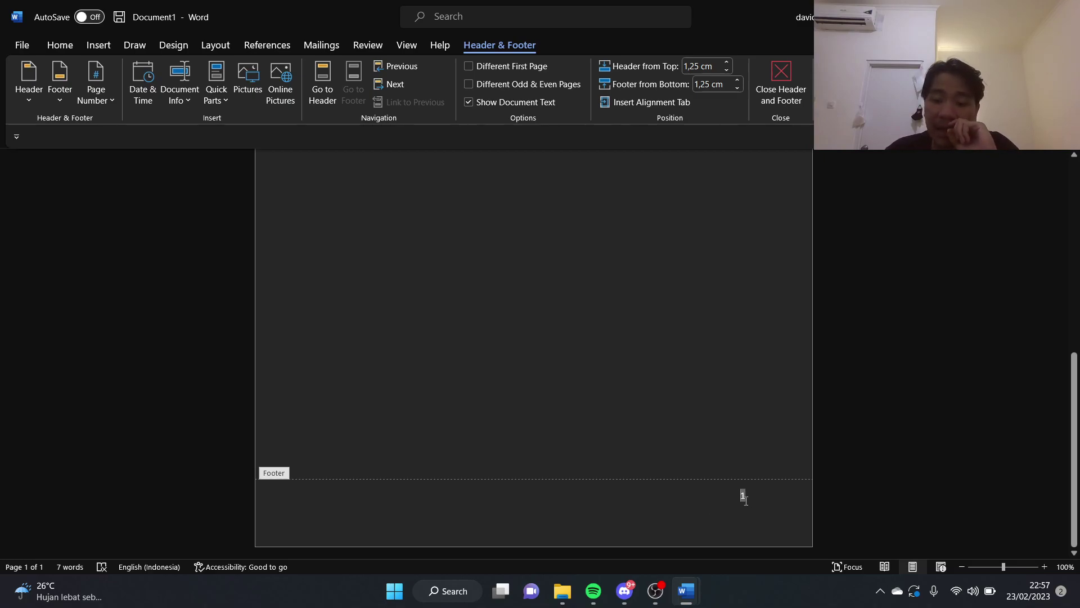
Switch to the LIST OF APPENDIX document and examine the page number format in its footers.
left_click(695, 599)
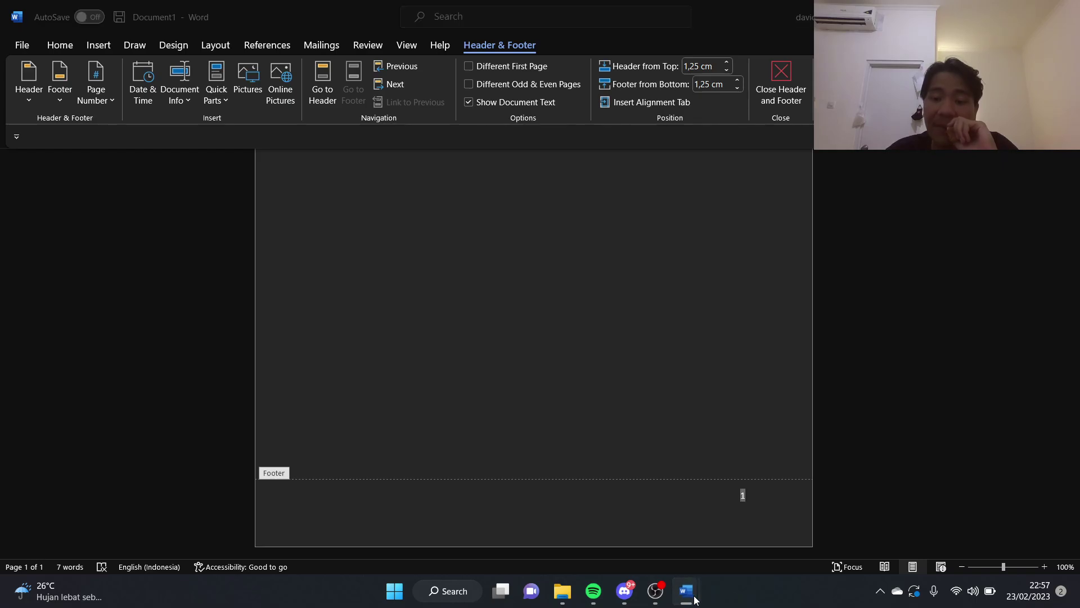
left_click(658, 545)
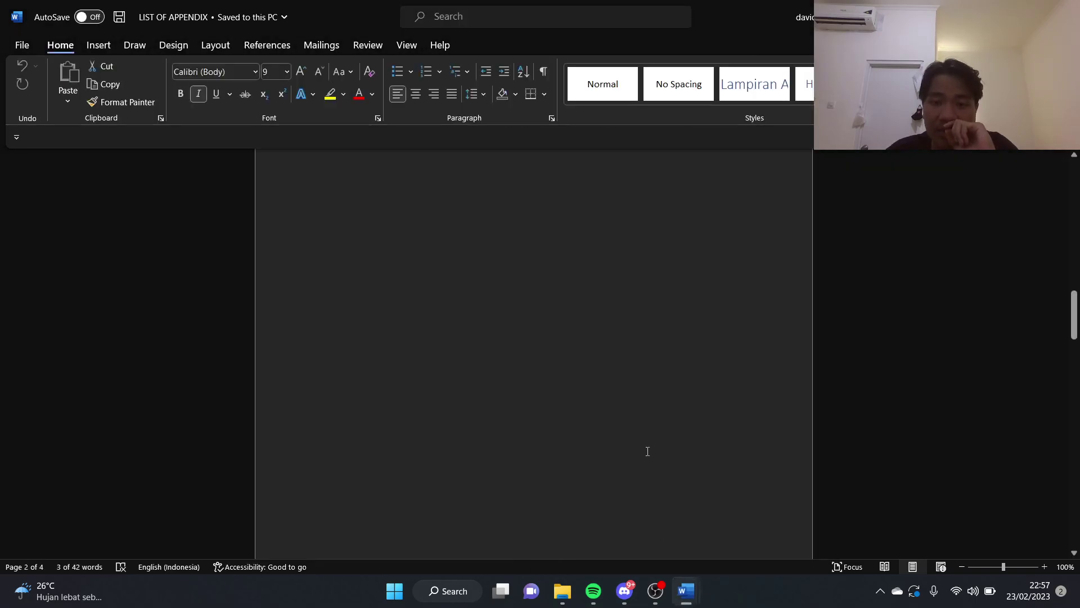
scroll(707, 315, "down", 5)
scroll(708, 316, "down", 3)
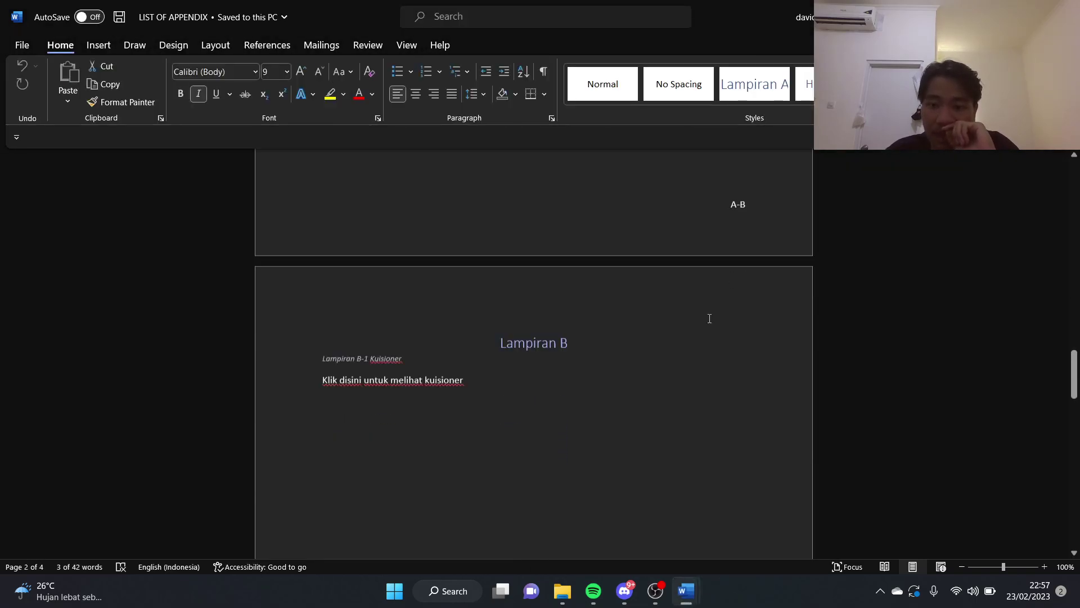
scroll(399, 200, "up", 5)
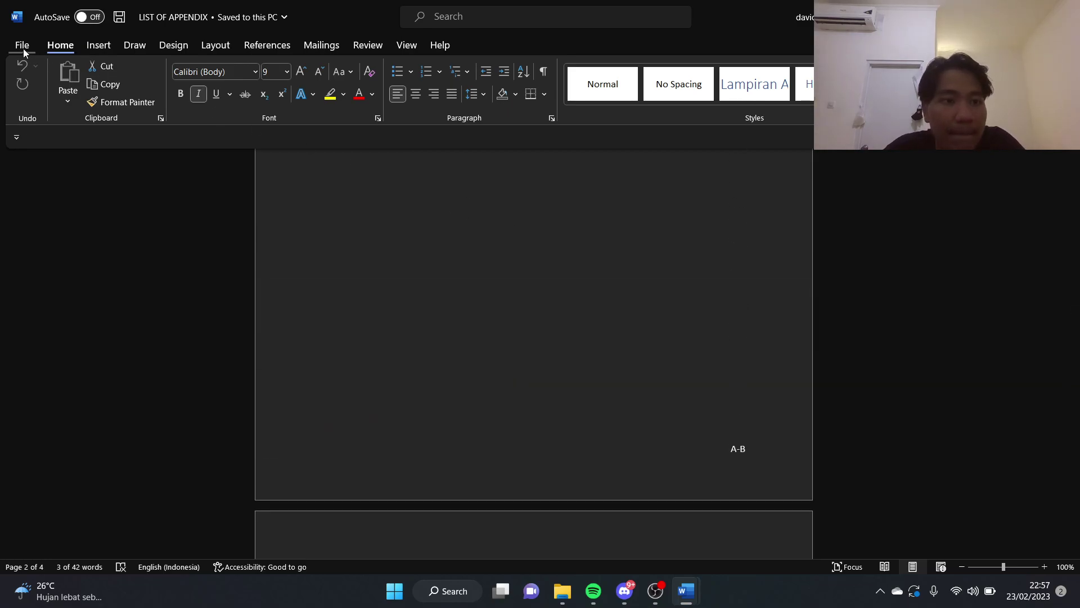
Open the Tech Skills MID-TERM TEST REPORT document and examine its Lampiran headings, captions and footer page numbers.
left_click(22, 45)
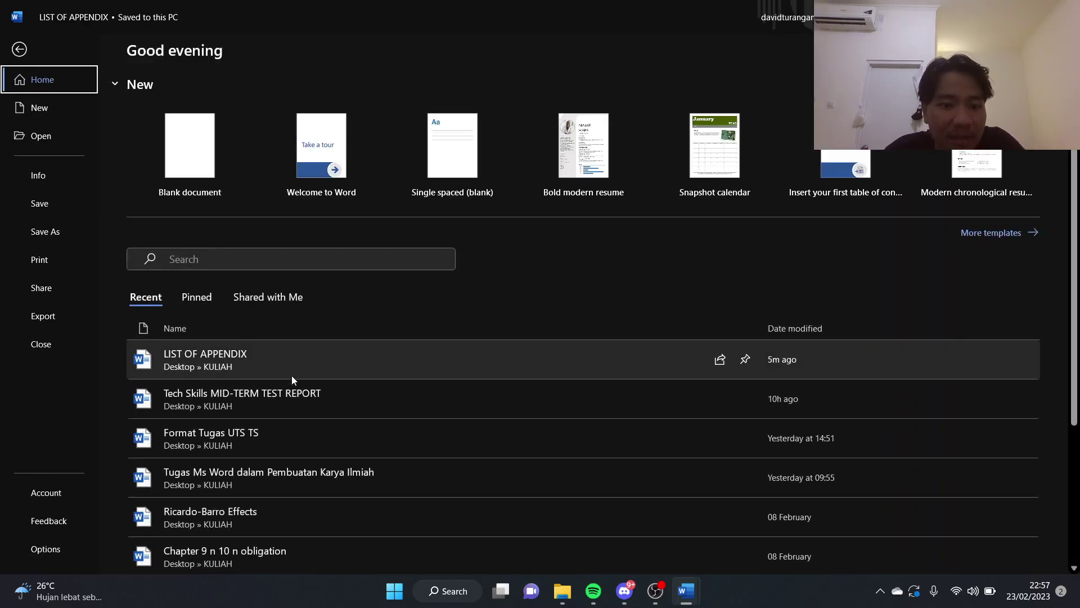
key("Escape")
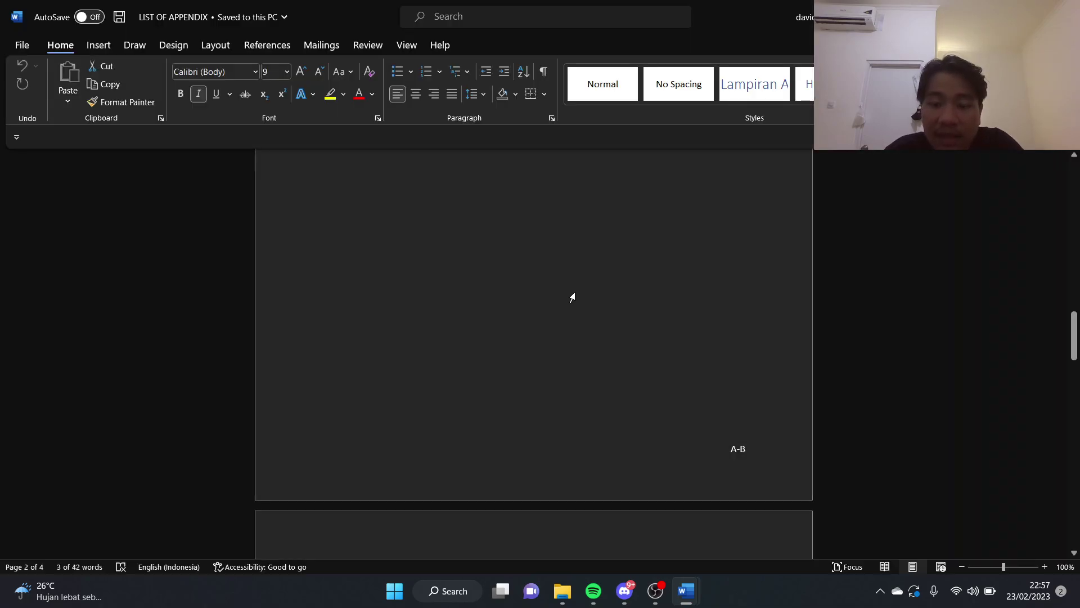
key("alt+Tab")
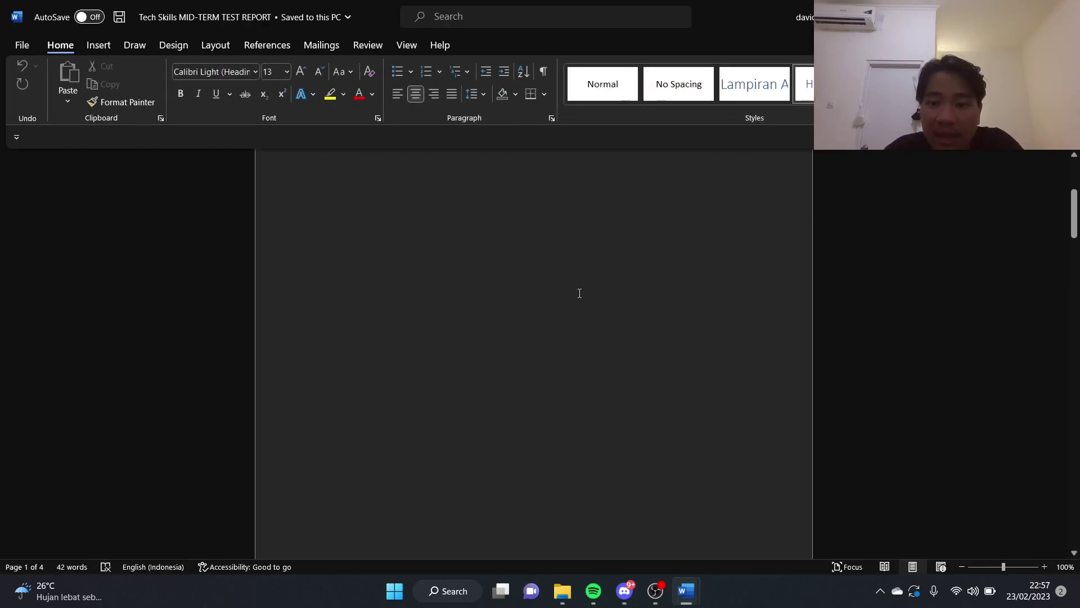
scroll(580, 293, "down", 10)
scroll(579, 295, "up", 2)
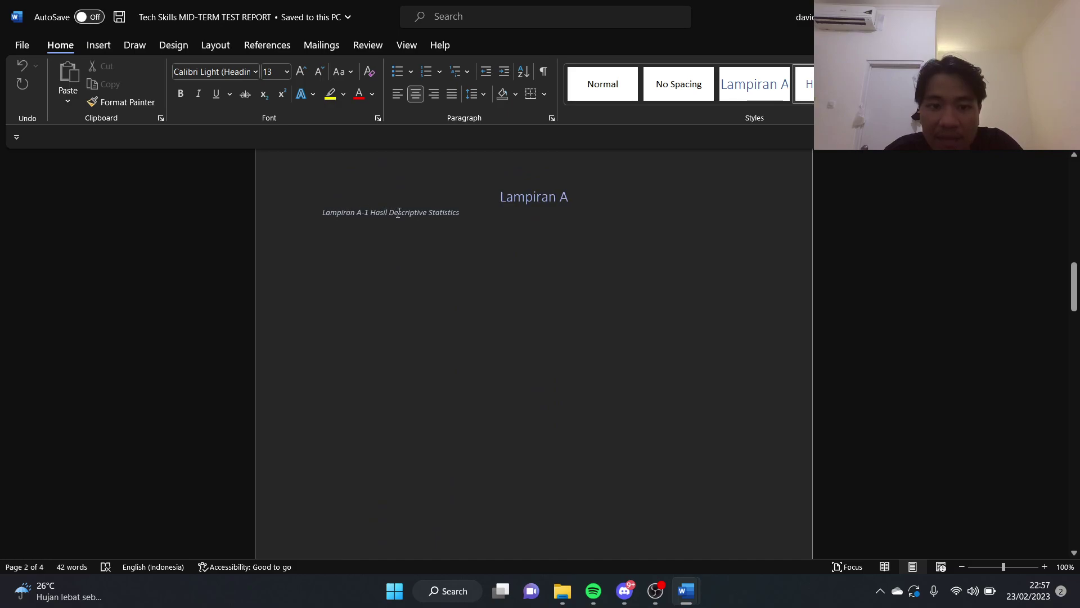
scroll(598, 277, "down", 10)
scroll(737, 223, "down", 10)
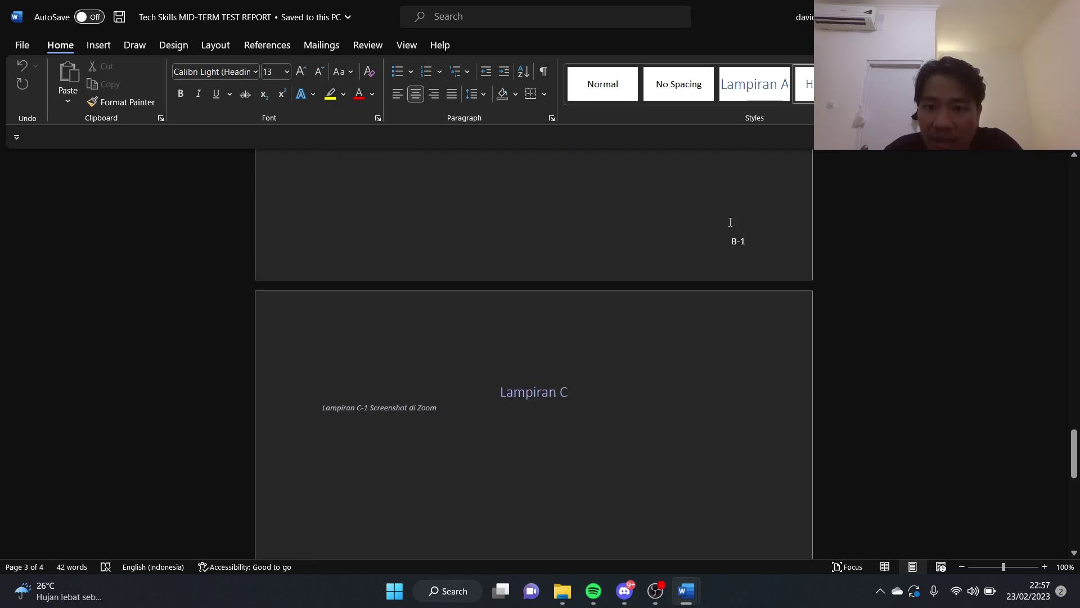
Open the footer on the Lampiran B page to inspect its page number, and return to the body text.
scroll(730, 222, "up", 1)
double_click(728, 281)
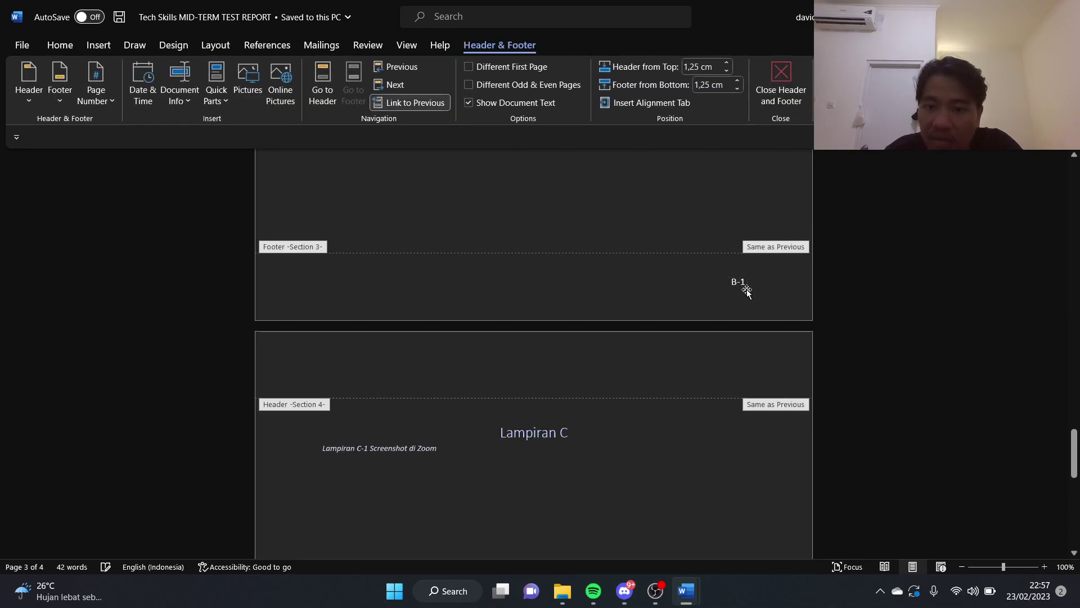
scroll(749, 302, "up", 14)
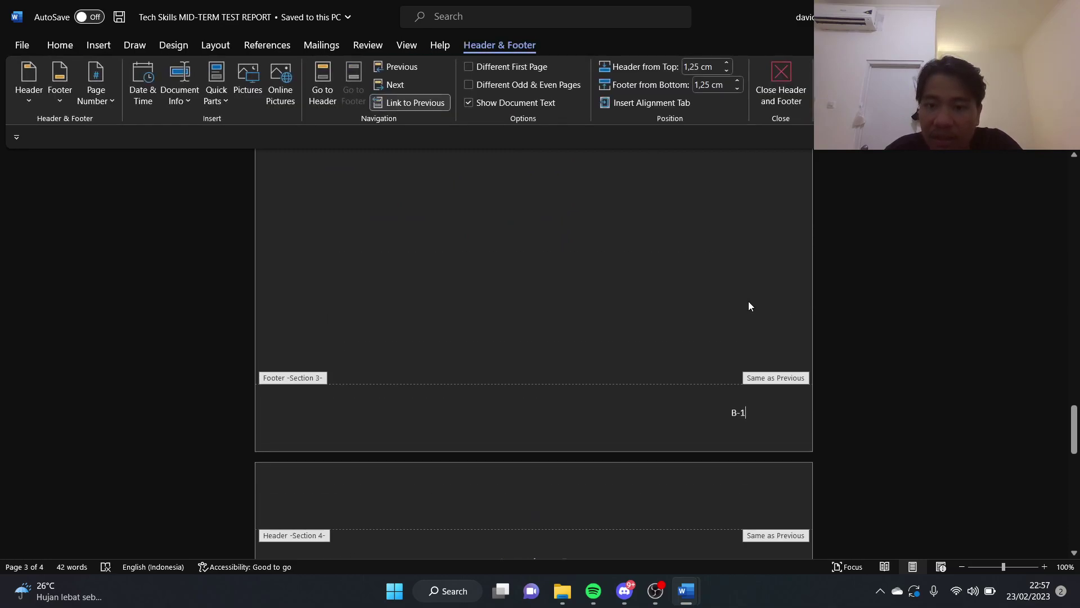
left_click(765, 106)
mouse_move(692, 590)
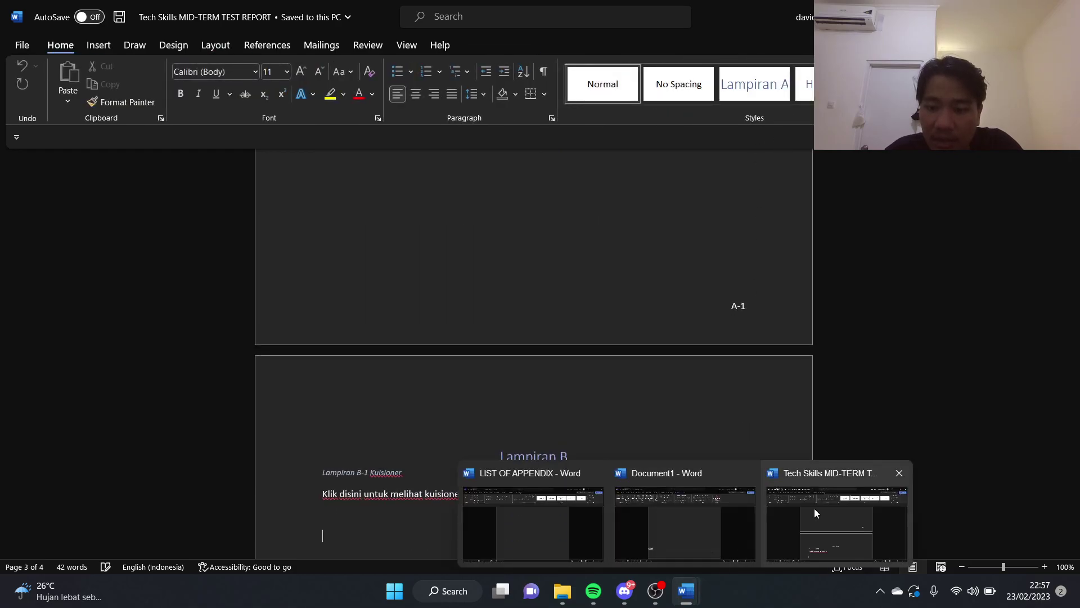
Switch to Document1 and format the footer page number to include the Heading 1 chapter number, with a hyphen separator and starting at 1.
left_click(721, 518)
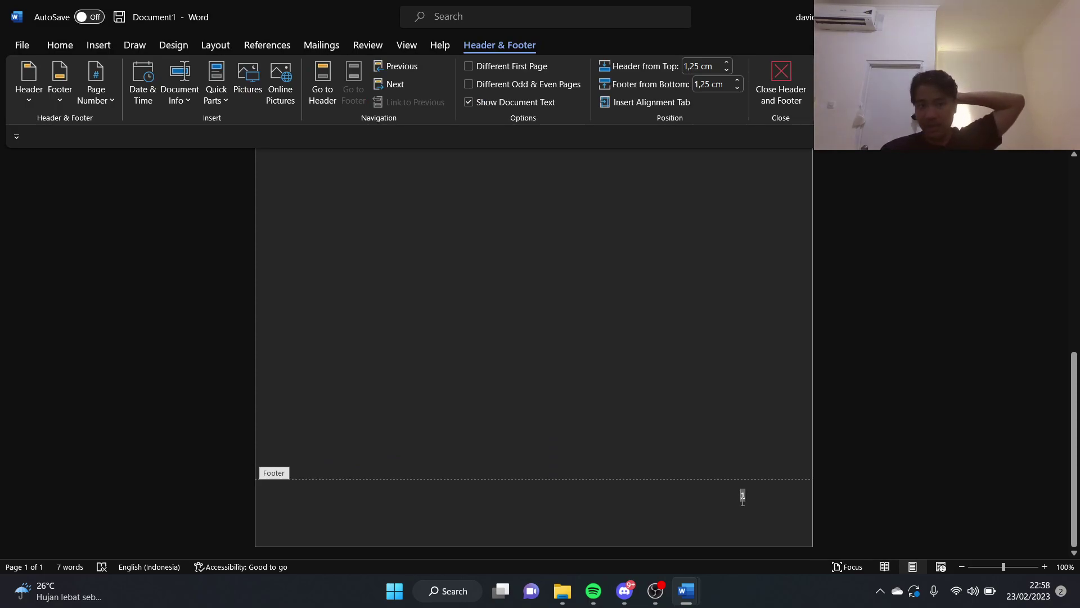
left_click(100, 83)
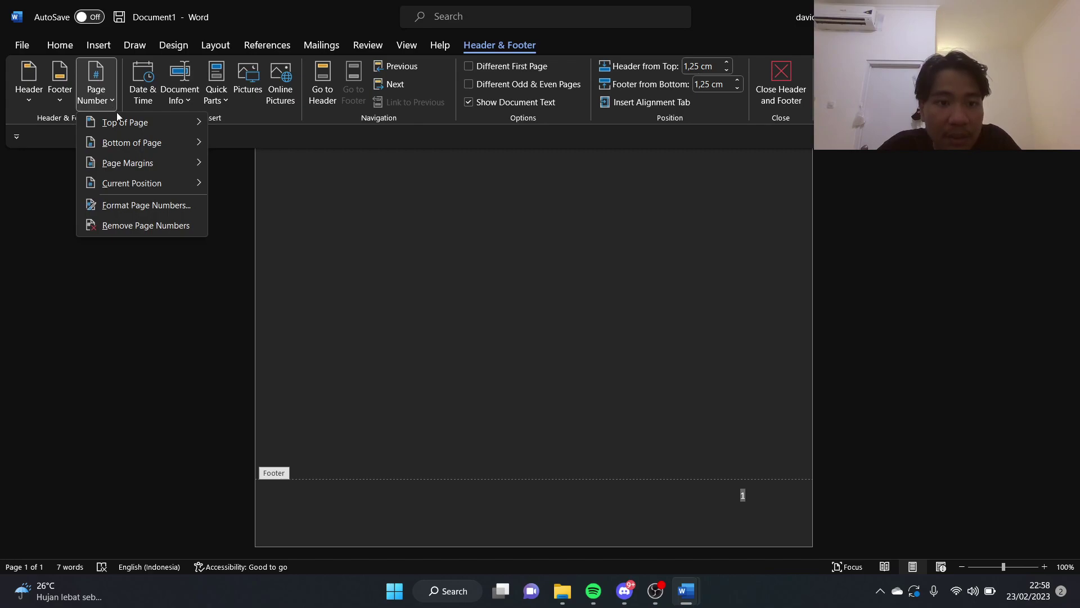
left_click(171, 210)
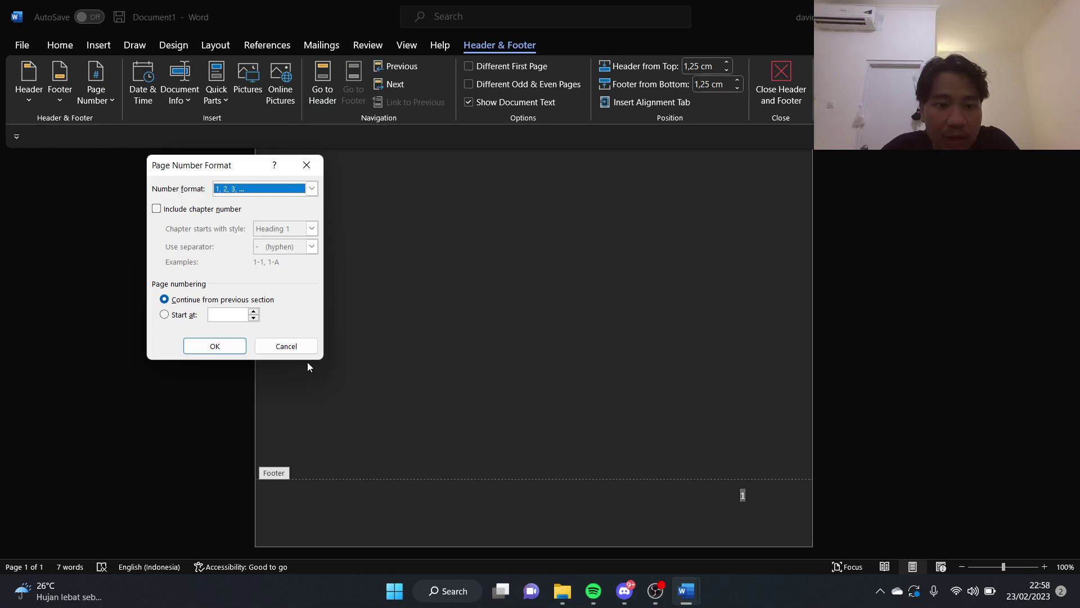
left_click(156, 211)
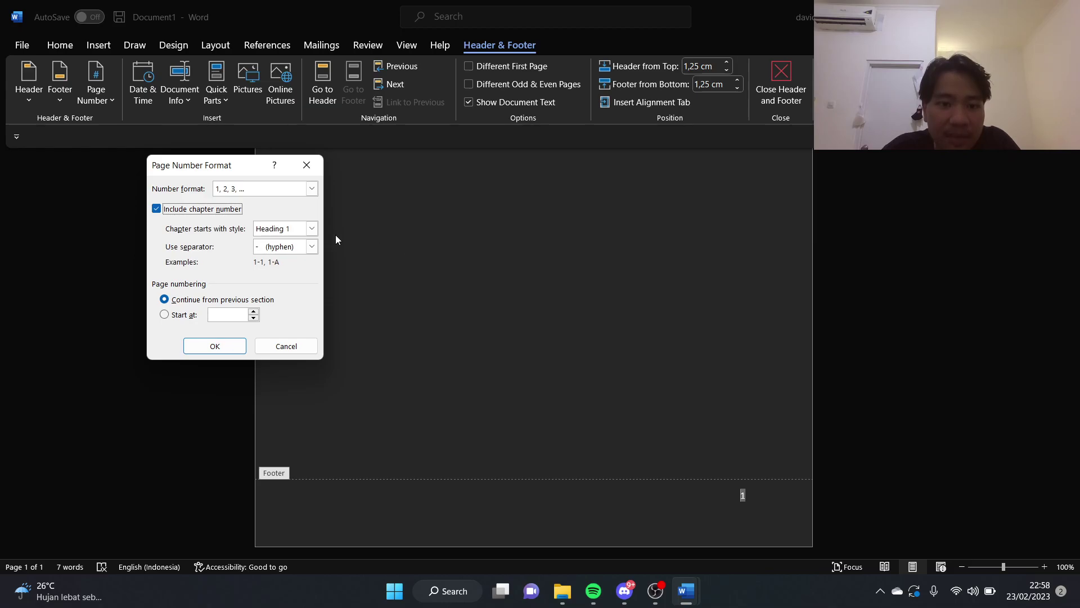
left_click(312, 228)
left_click(302, 246)
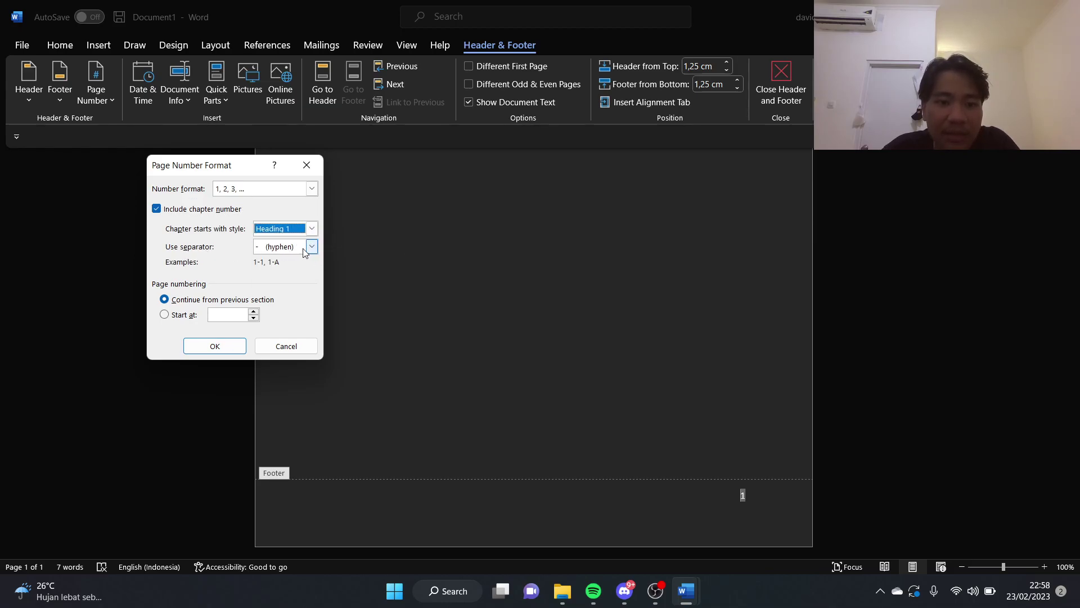
left_click(181, 319)
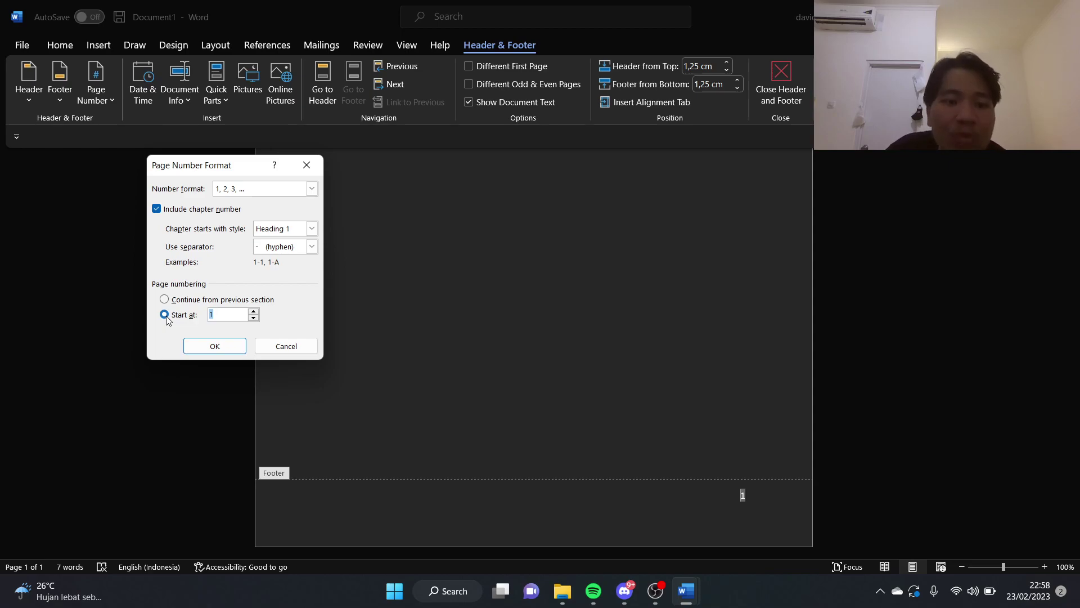
left_click(212, 346)
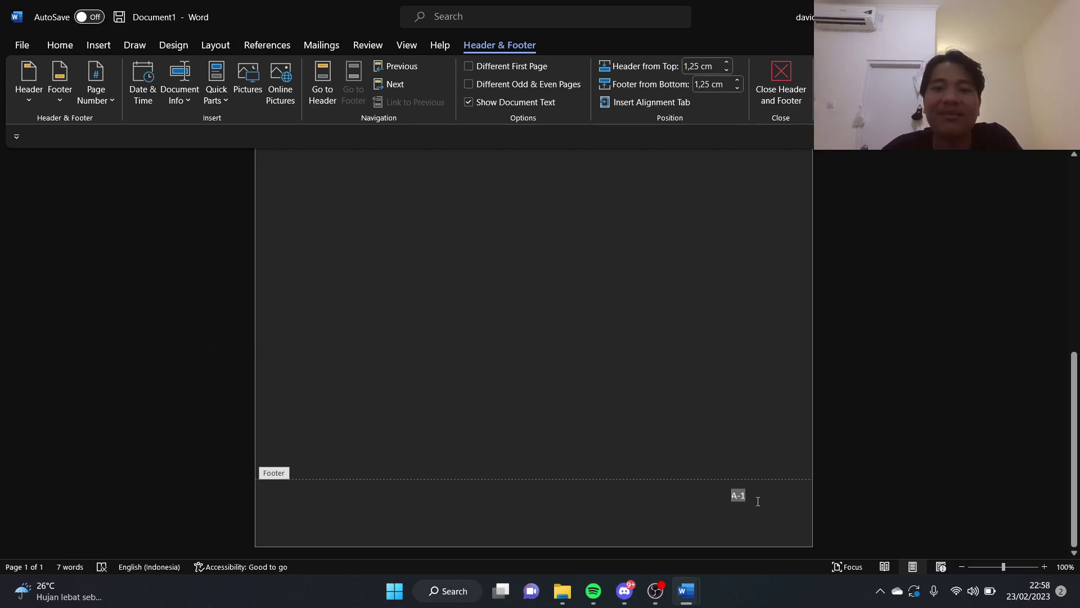
Leave the footer and return to the body text on the Lampiran A page.
scroll(941, 471, "up", 8)
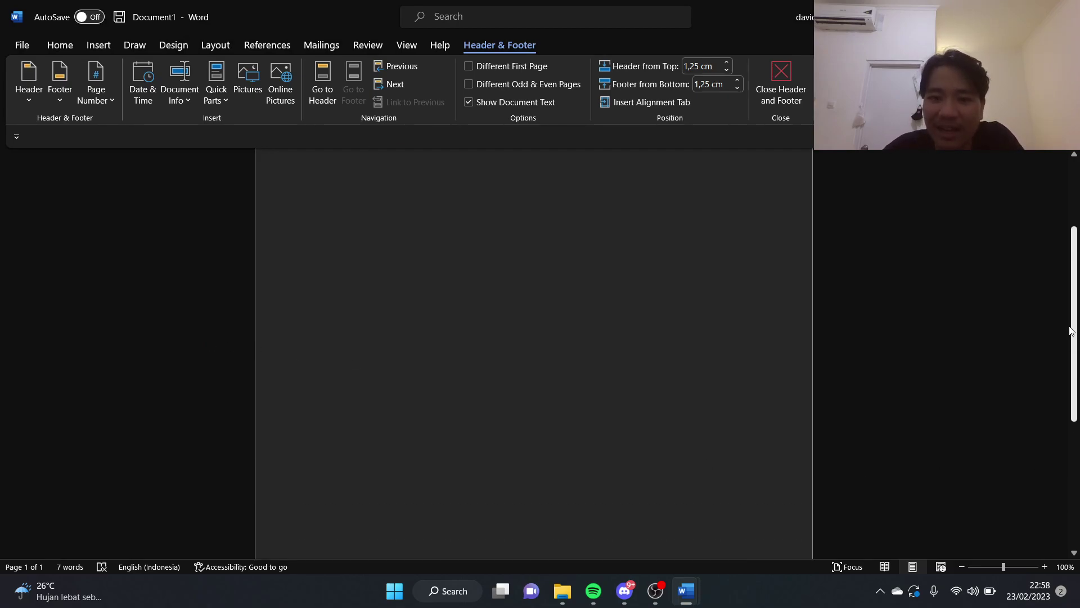
scroll(1072, 288, "down", 10)
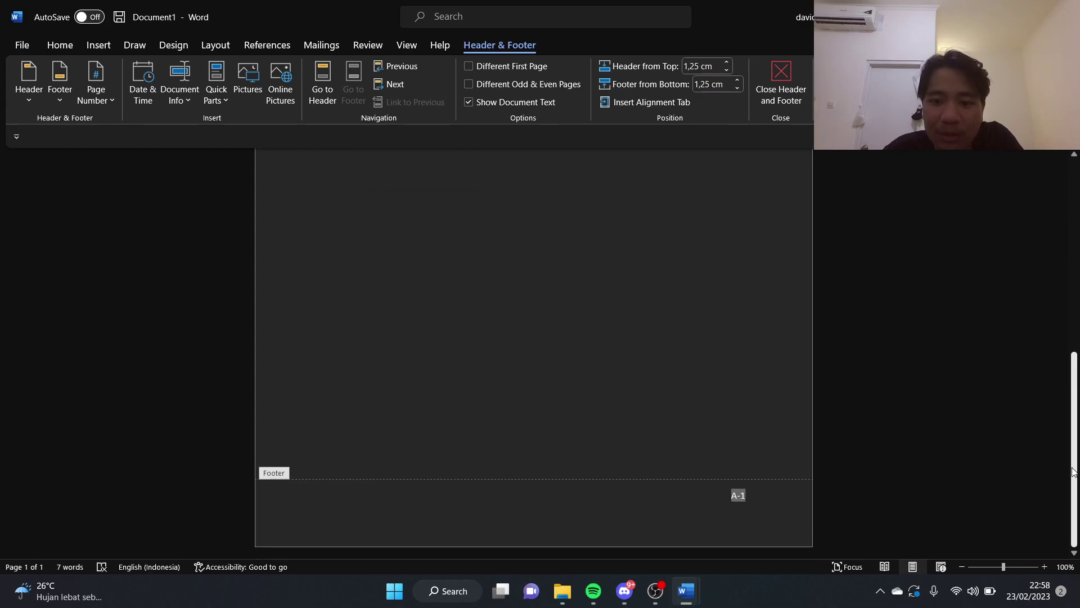
scroll(1078, 387, "up", 10)
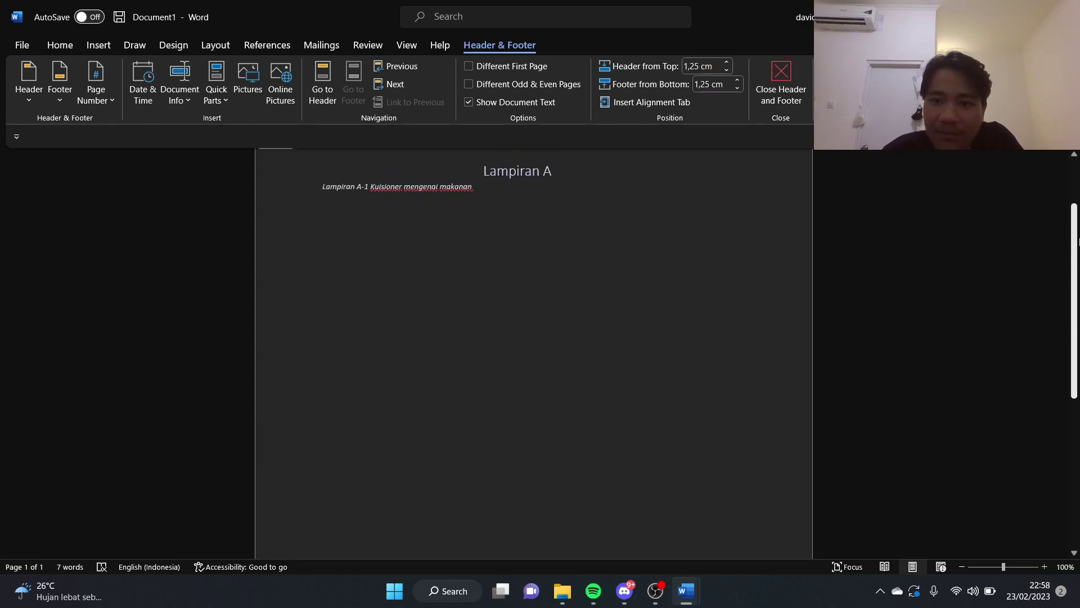
scroll(513, 219, "down", 5)
double_click(512, 222)
scroll(559, 292, "down", 5)
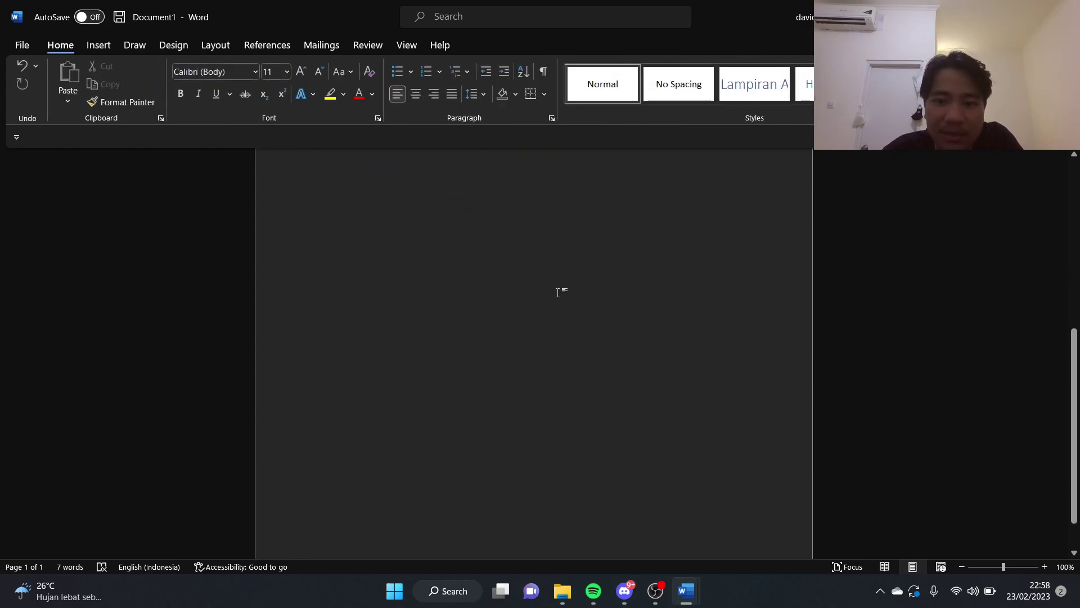
Insert a Next Page section break below the Lampiran A-1 caption.
scroll(1055, 346, "up", 10)
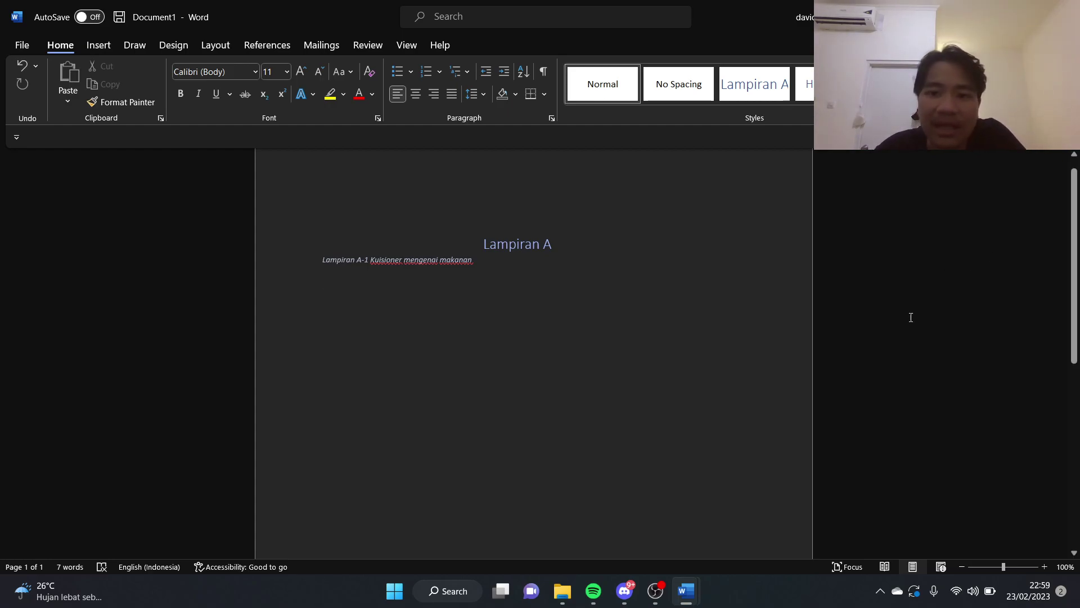
scroll(568, 331, "down", 3)
scroll(566, 332, "up", 3)
scroll(566, 332, "down", 10)
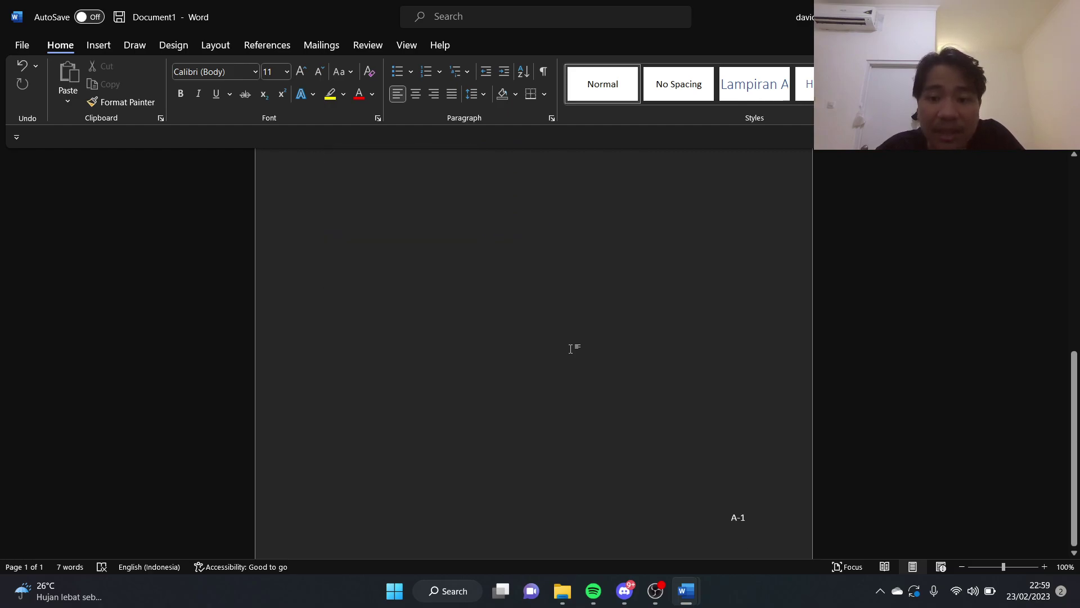
scroll(574, 354, "up", 7)
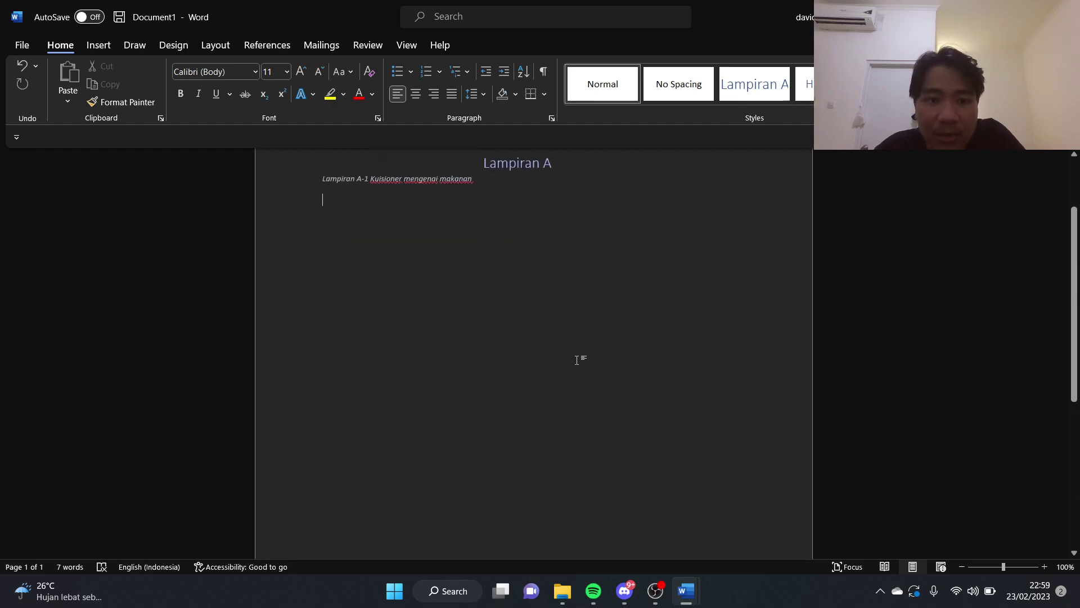
left_click(223, 46)
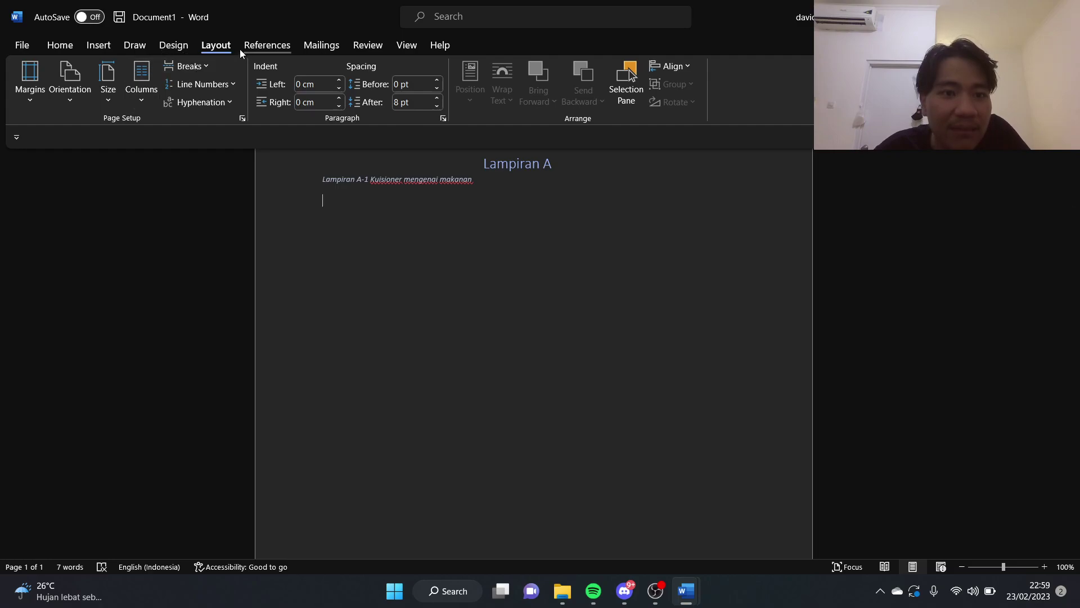
left_click(205, 67)
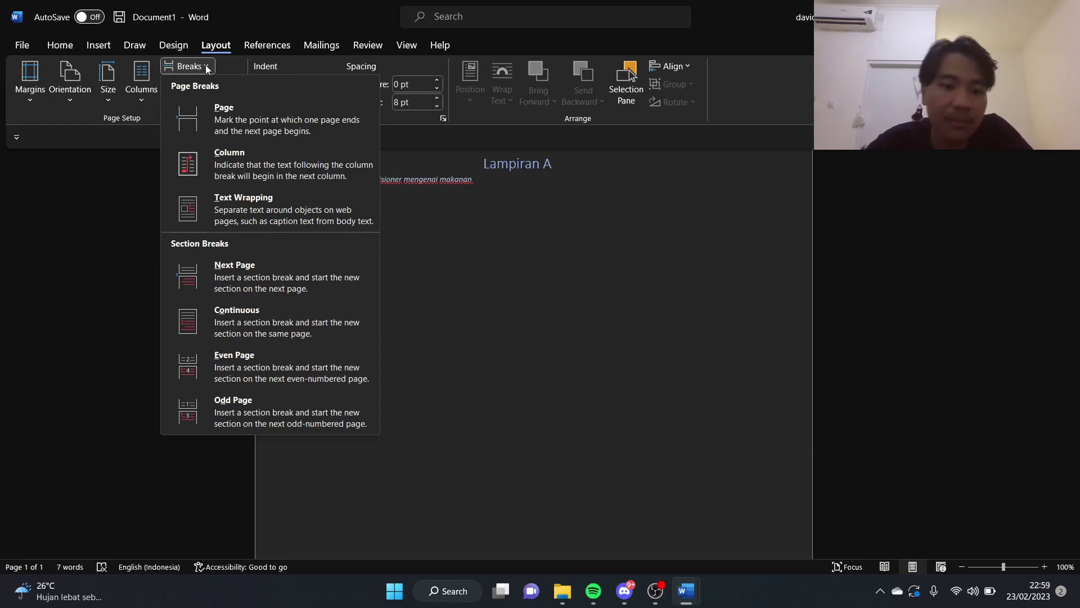
left_click(256, 288)
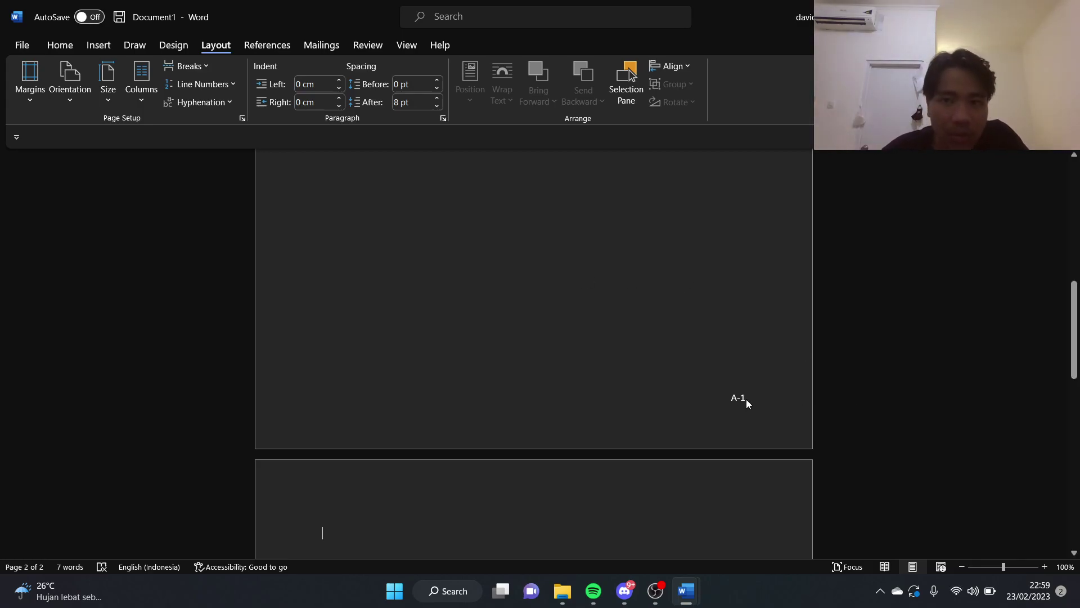
Add a Lampiran B heading on the new page with the Lampiran heading style and centre it.
scroll(746, 400, "up", 10)
scroll(560, 248, "down", 5)
scroll(584, 310, "down", 5)
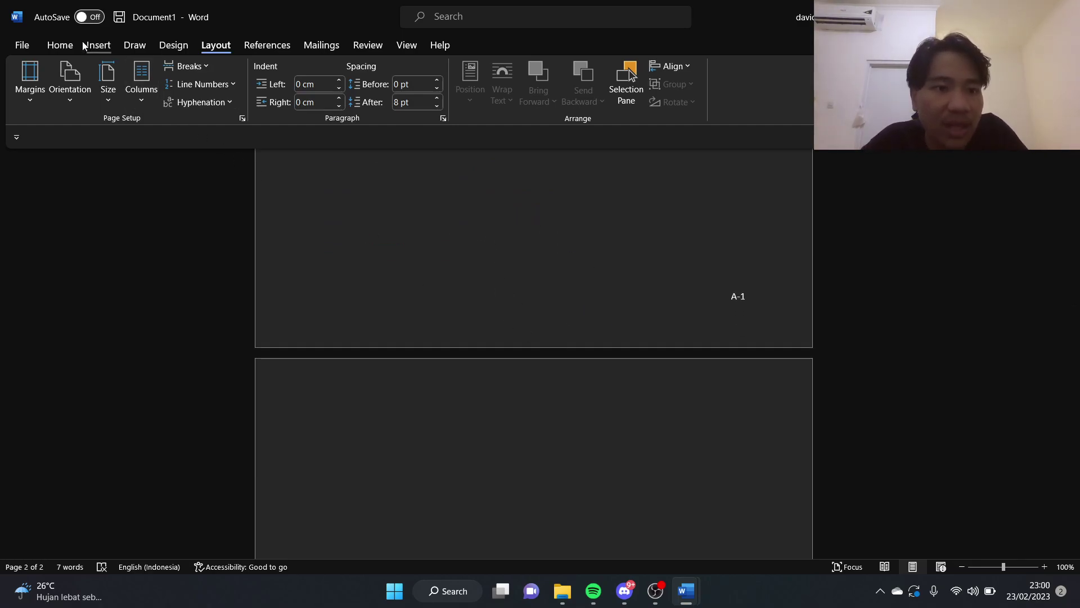
left_click(58, 45)
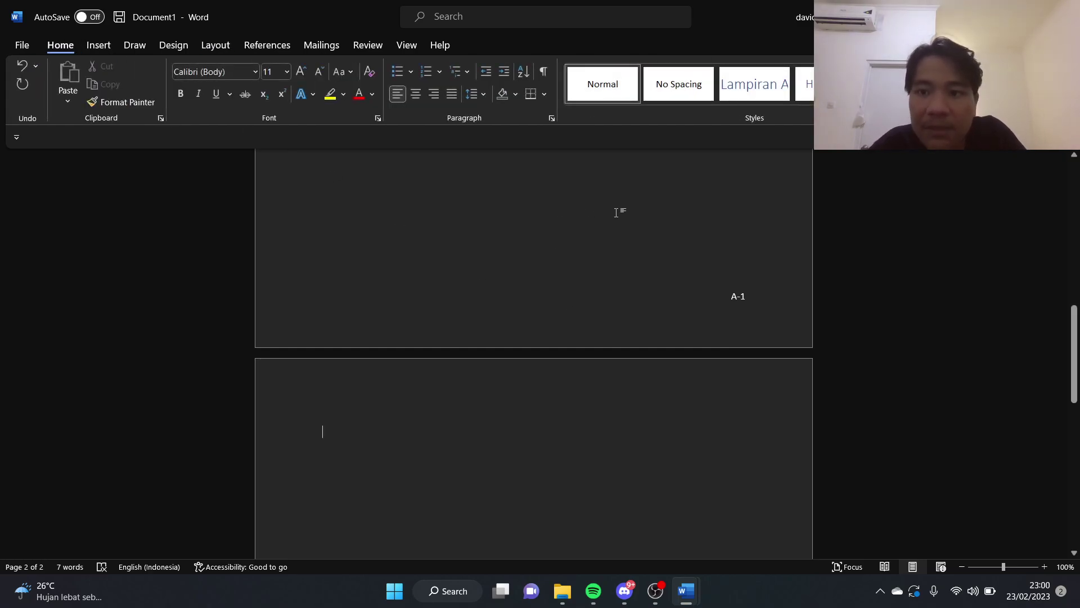
left_click(758, 95)
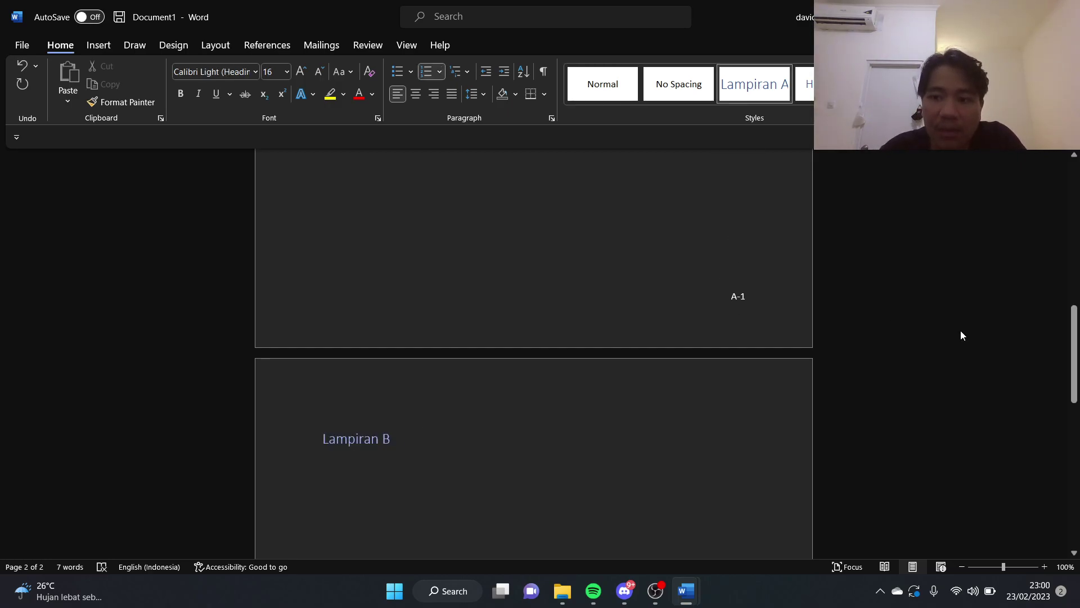
left_click(1074, 341)
left_click_drag(1074, 349, 1058, 493)
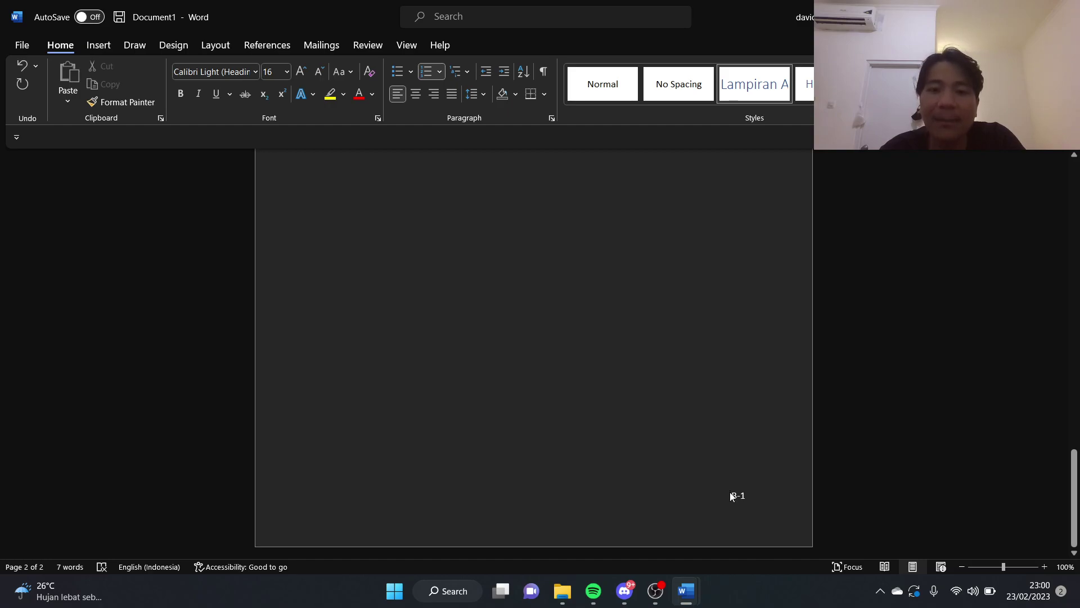
left_click_drag(1074, 473, 1038, 365)
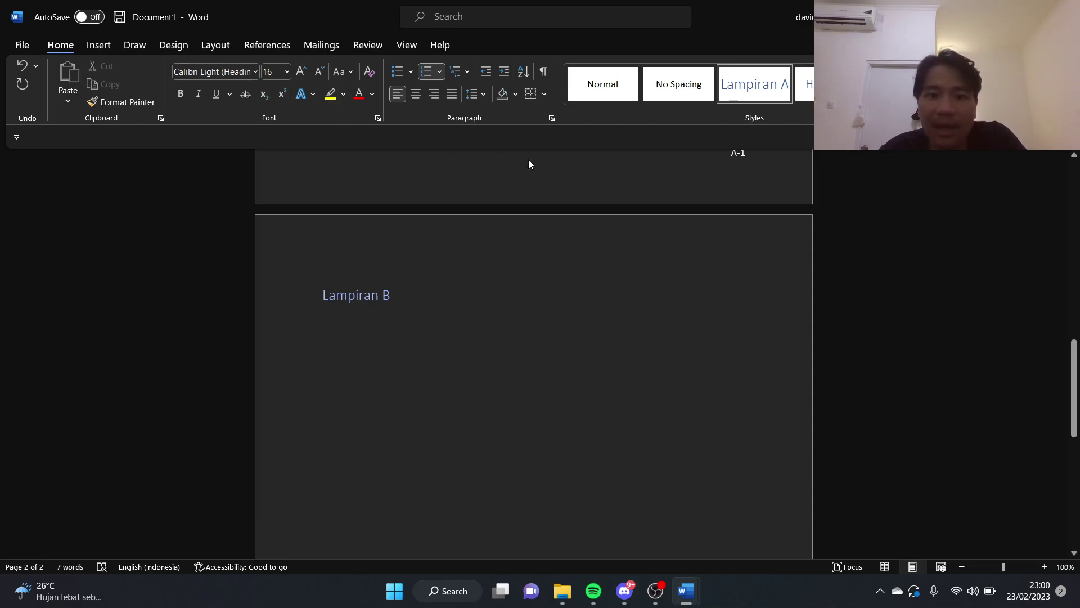
left_click(417, 95)
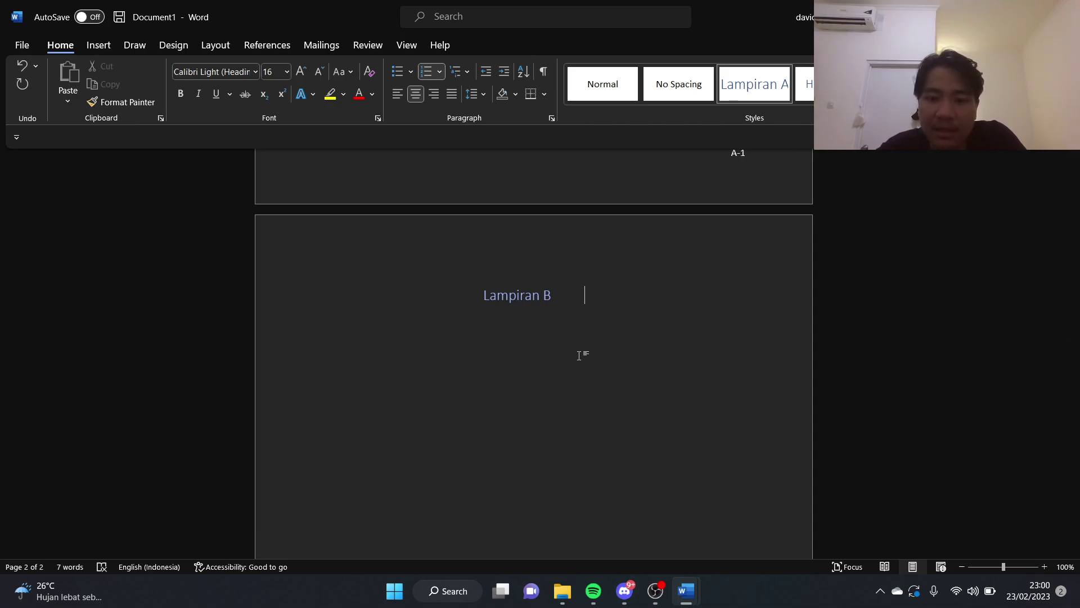
Insert a caption with the Lampiran label below the Lampiran B heading and add the text "Hasil Kuisioner mengenai makanan".
key("Return")
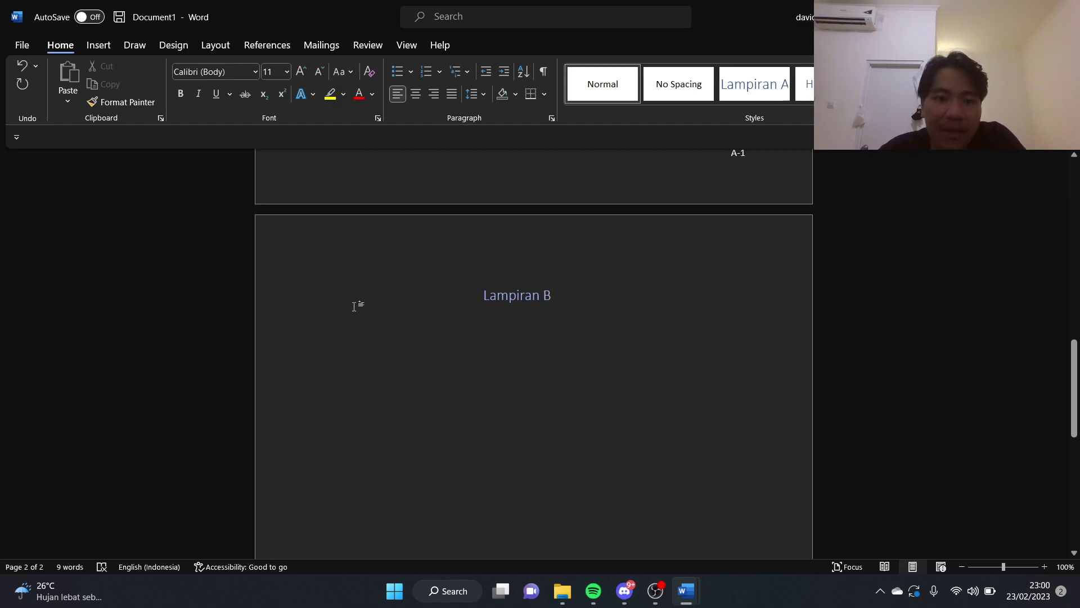
left_click(290, 47)
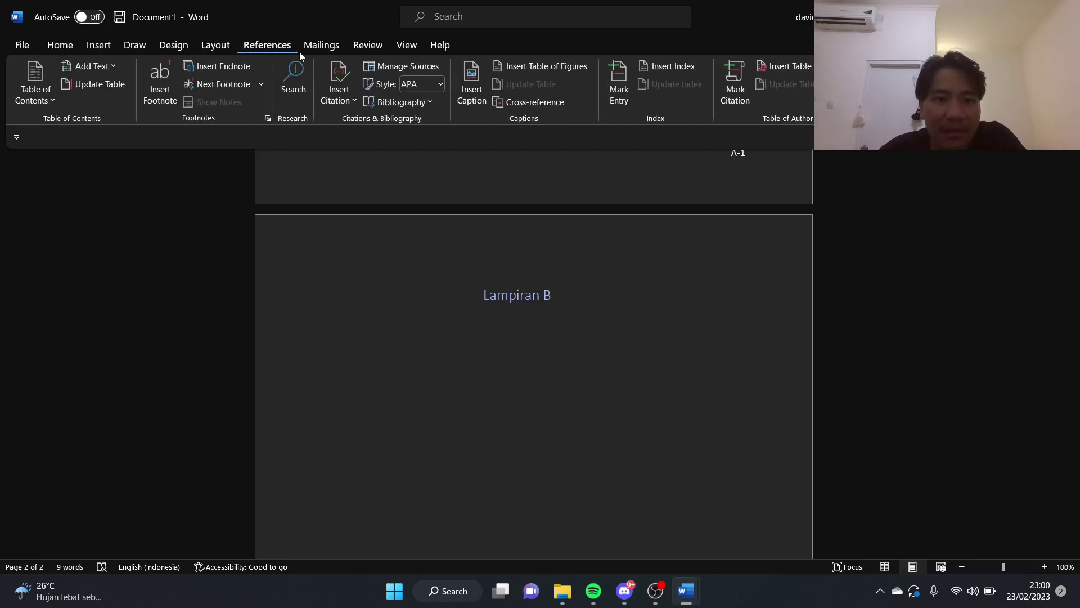
left_click(473, 97)
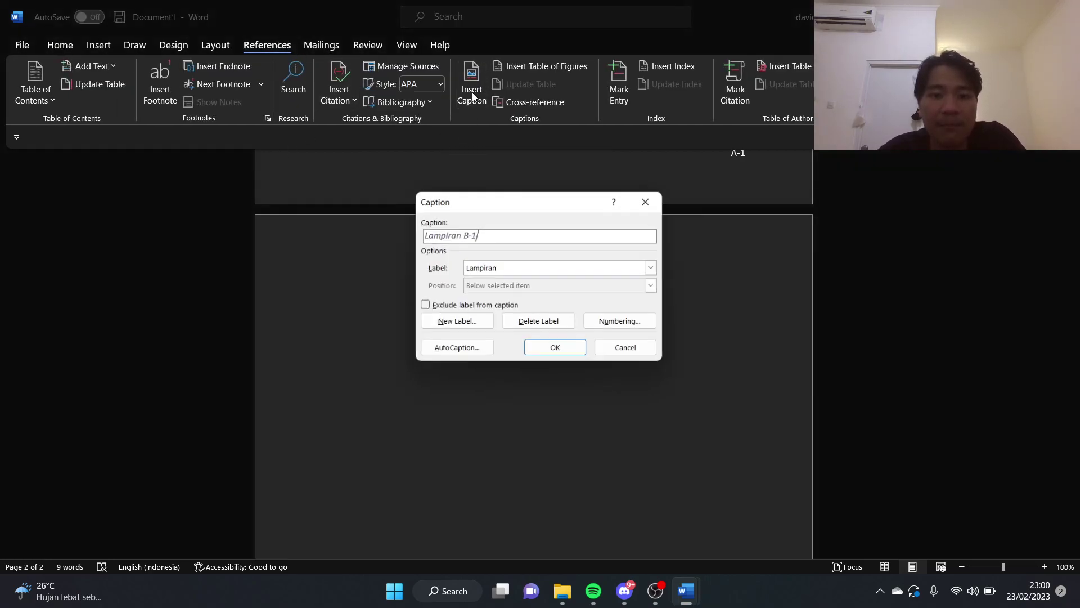
left_click(543, 352)
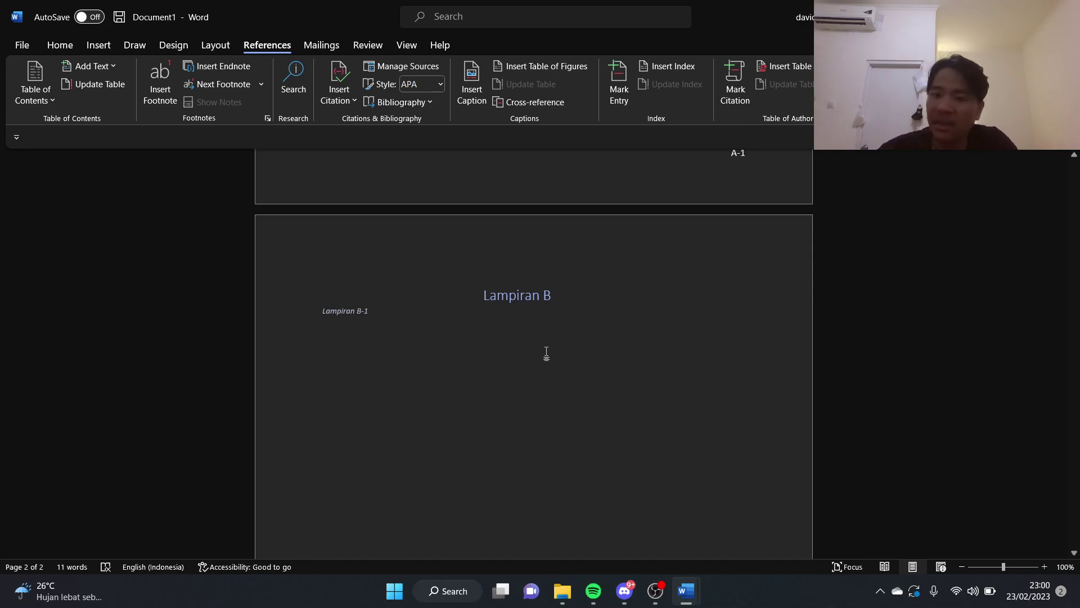
mouse_move(1073, 388)
left_mouse_down()
mouse_move(1065, 231)
mouse_move(1056, 391)
left_mouse_up()
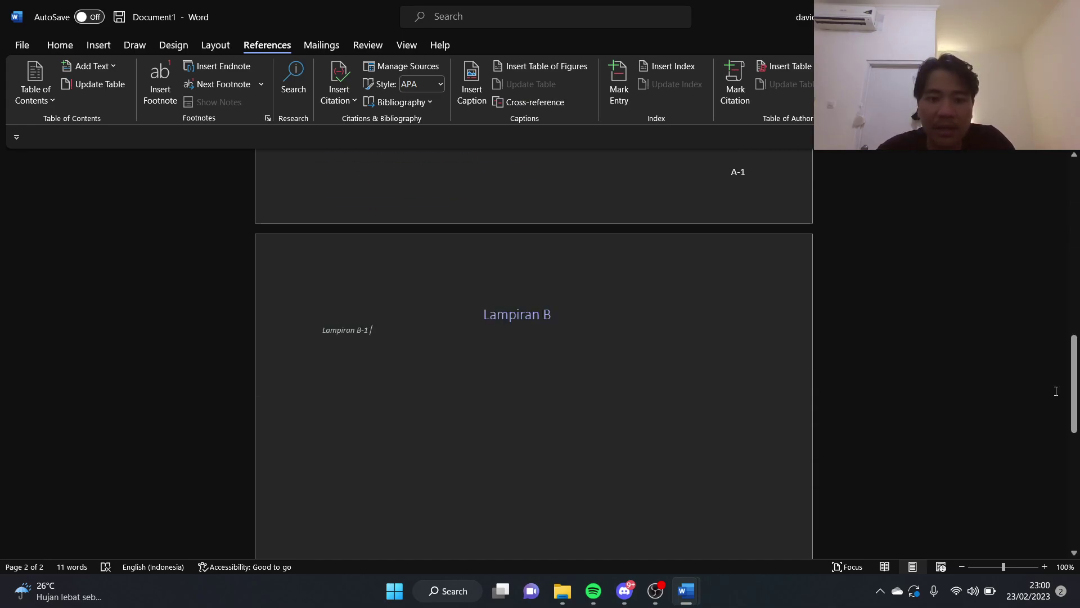
type("Hasil")
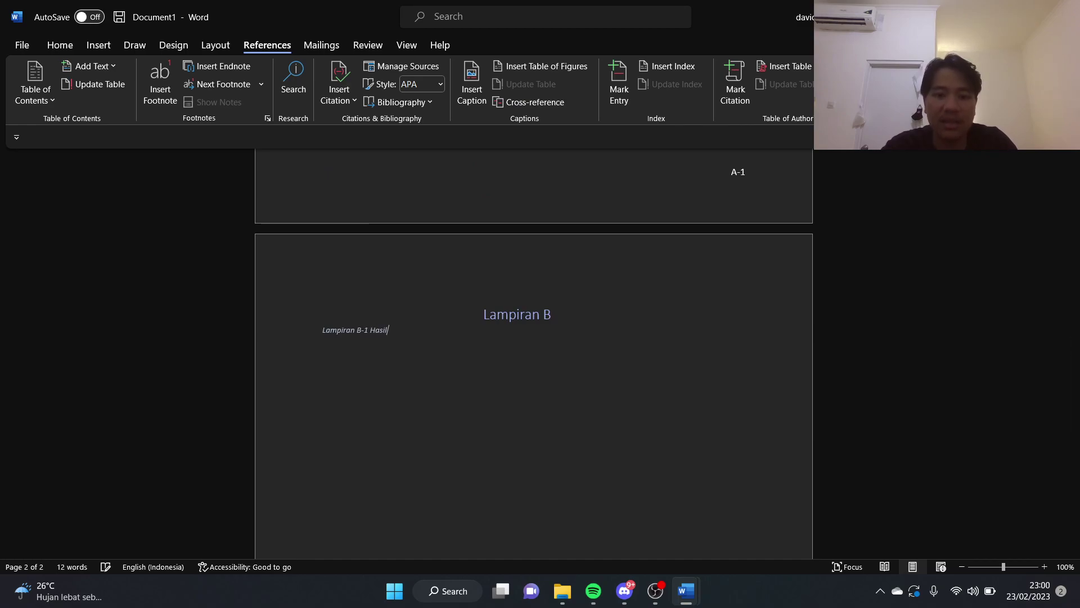
type(" Kuision")
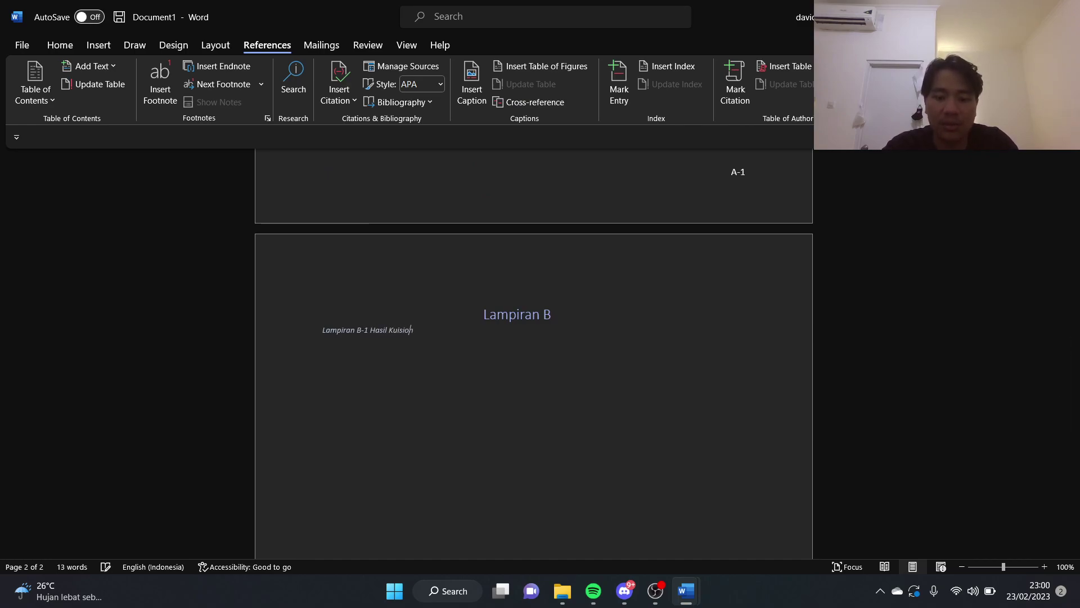
type("er mengenai makanan")
key("Return")
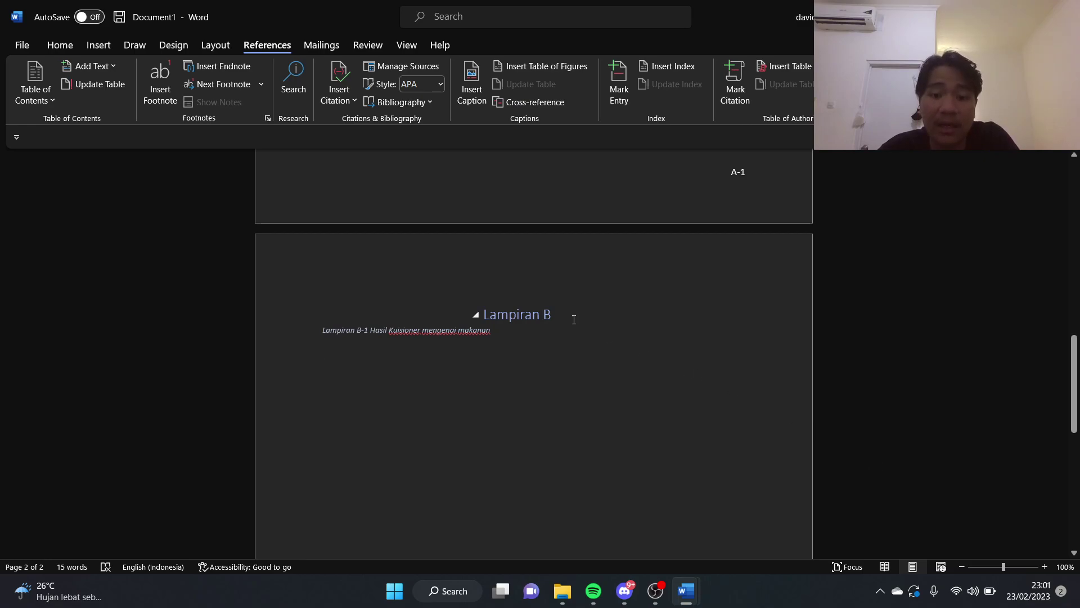
Insert a Next Page section break below the Lampiran B-1 caption.
scroll(574, 320, "down", 8)
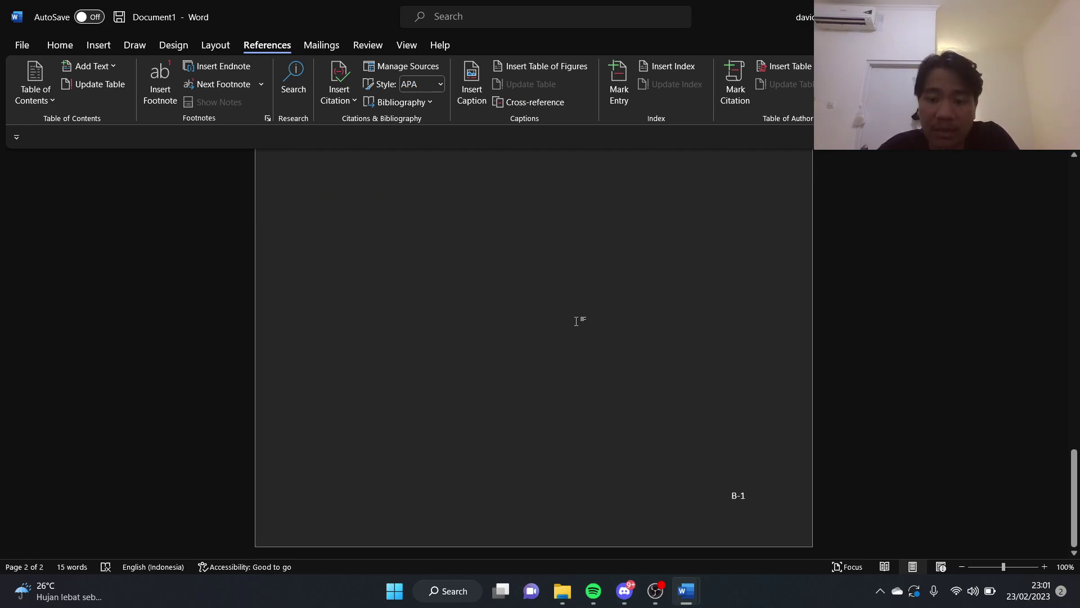
scroll(576, 320, "up", 5)
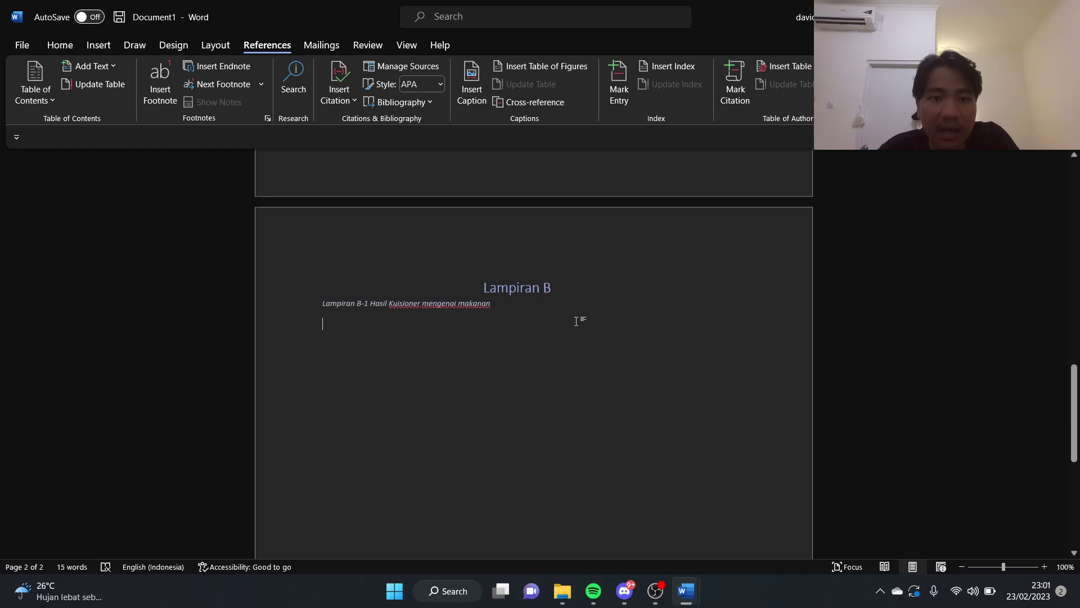
scroll(576, 320, "down", 2)
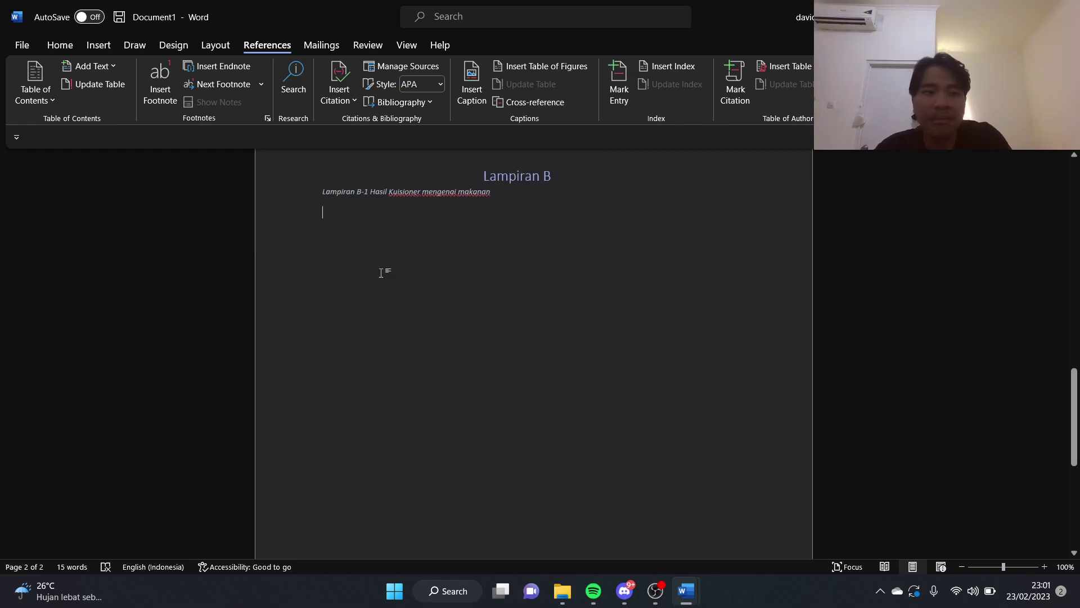
left_click(60, 45)
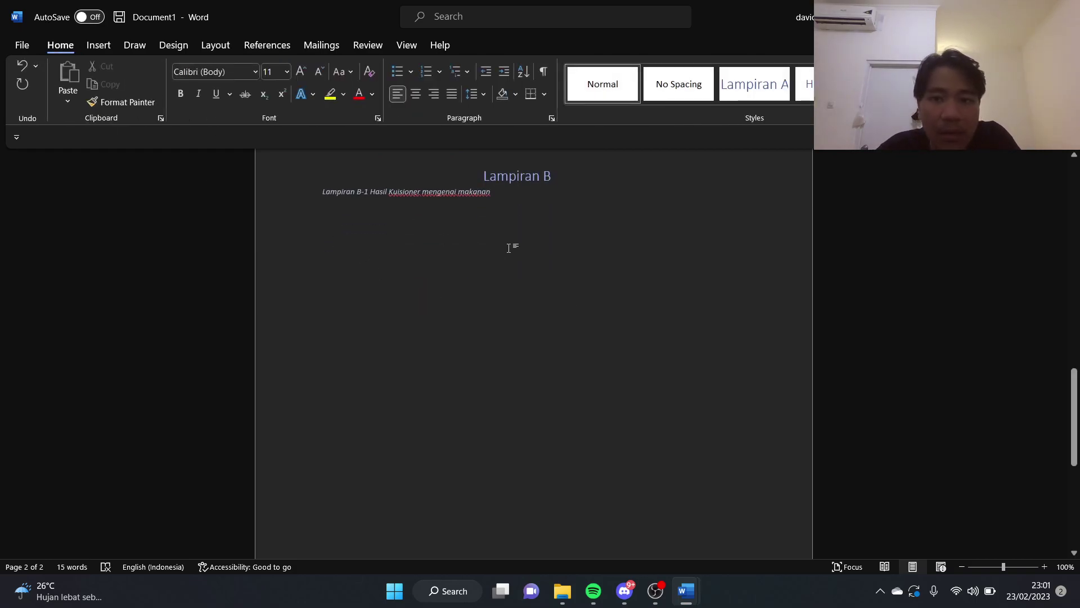
left_click(209, 47)
left_click(186, 66)
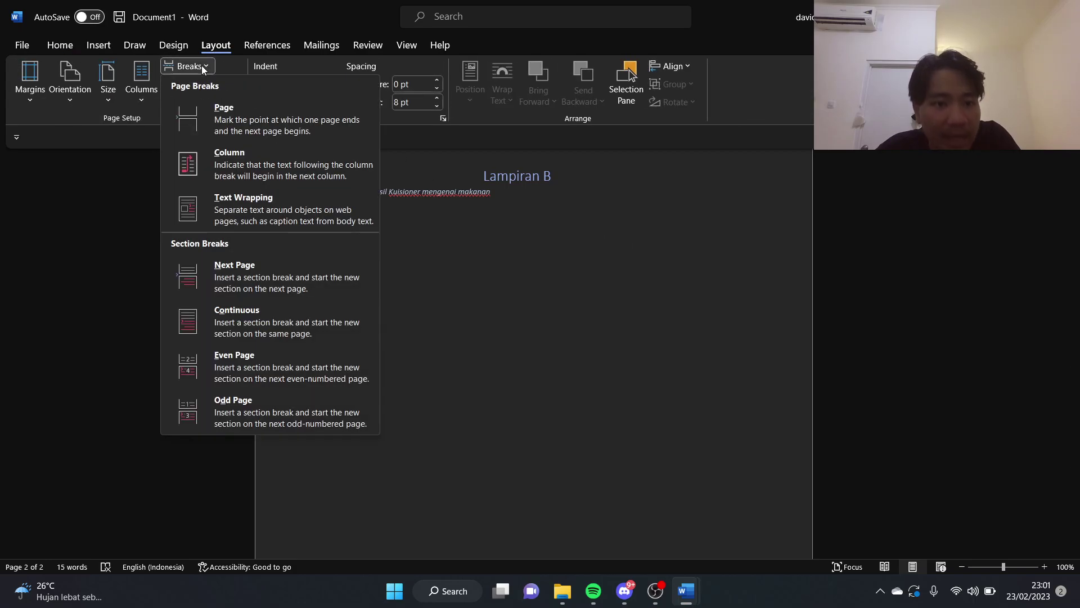
left_click(256, 265)
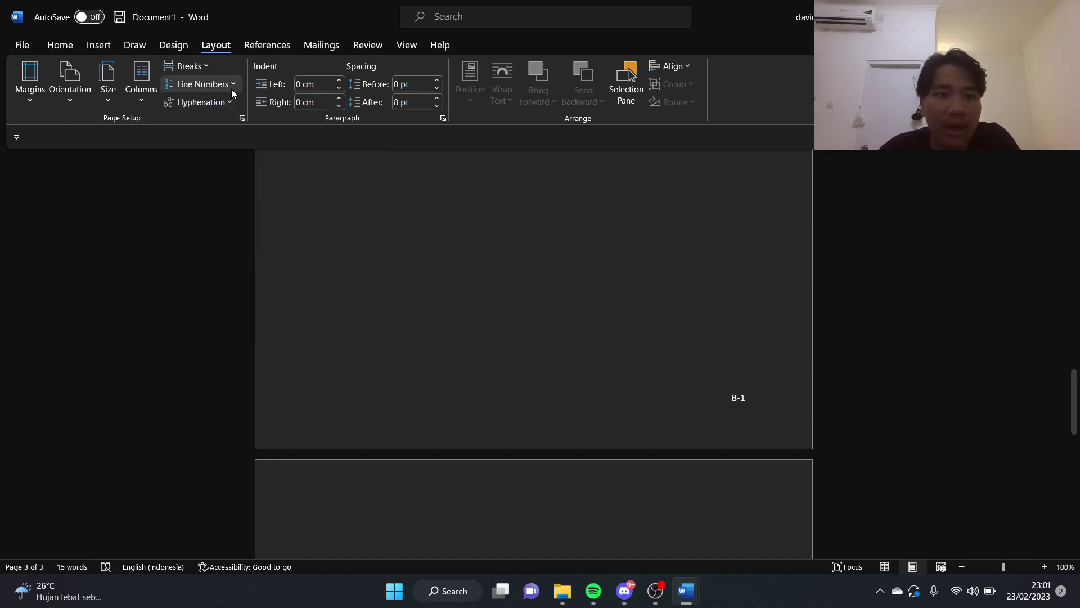
Add a Lampiran C heading on the new page with the Lampiran heading style, centre it and start a new line below.
left_click(72, 46)
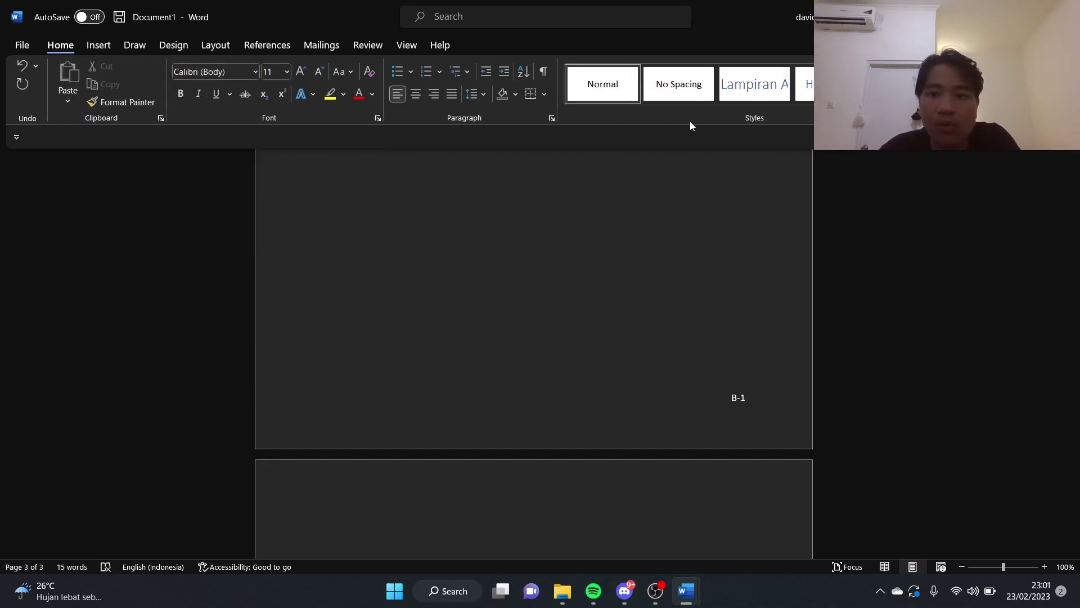
left_click(754, 85)
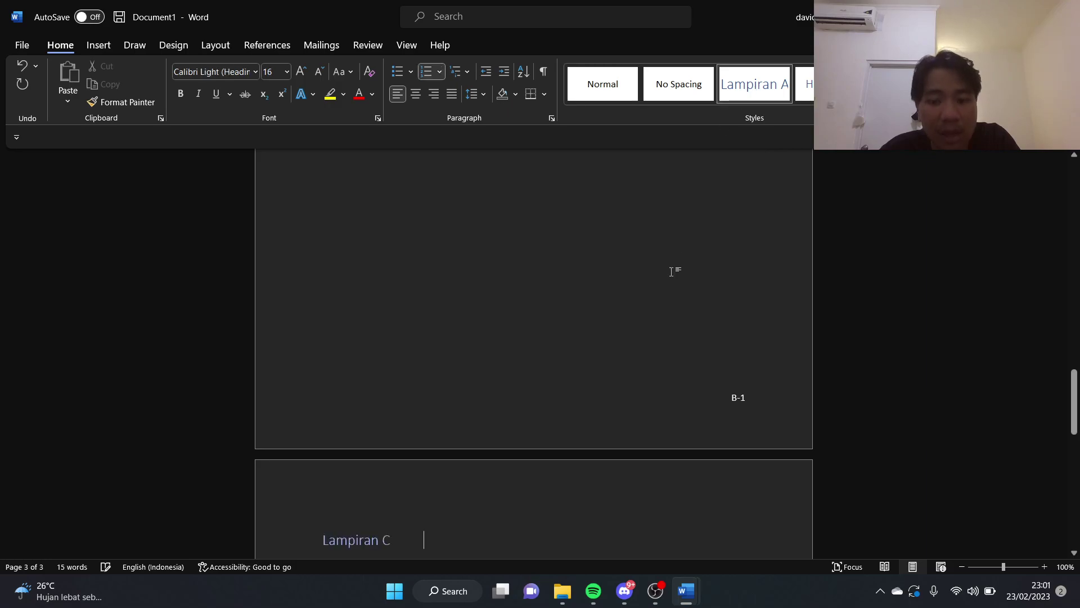
scroll(678, 244, "down", 10)
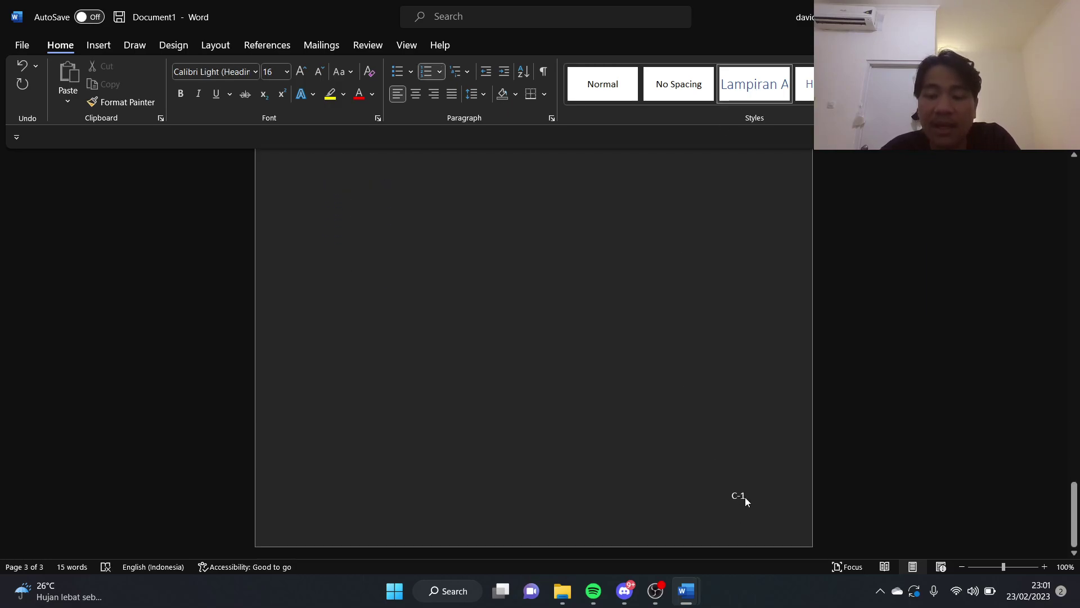
scroll(741, 366, "up", 10)
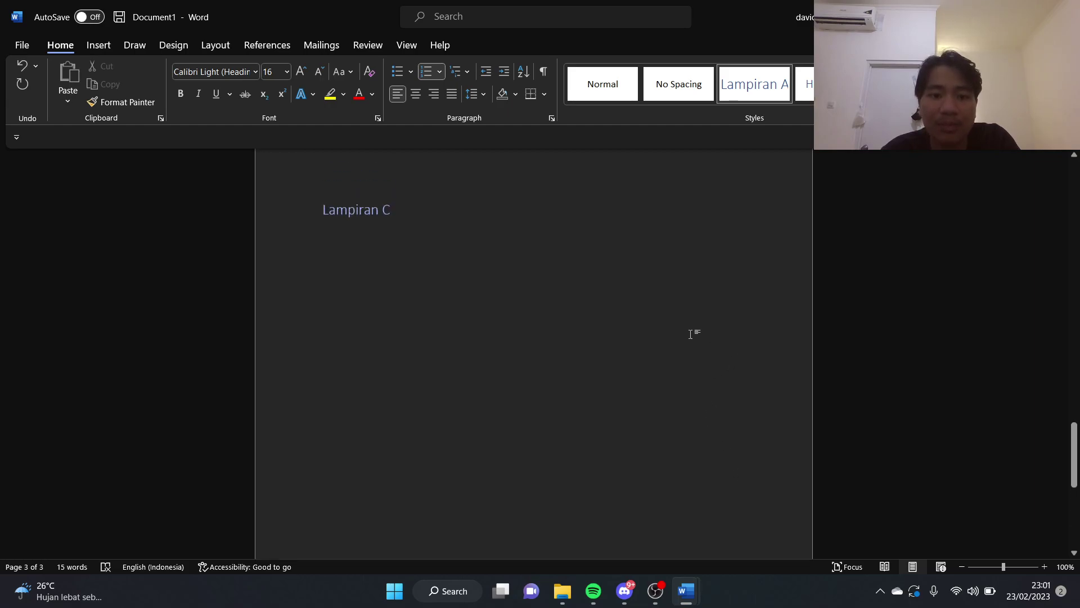
scroll(534, 310, "up", 3)
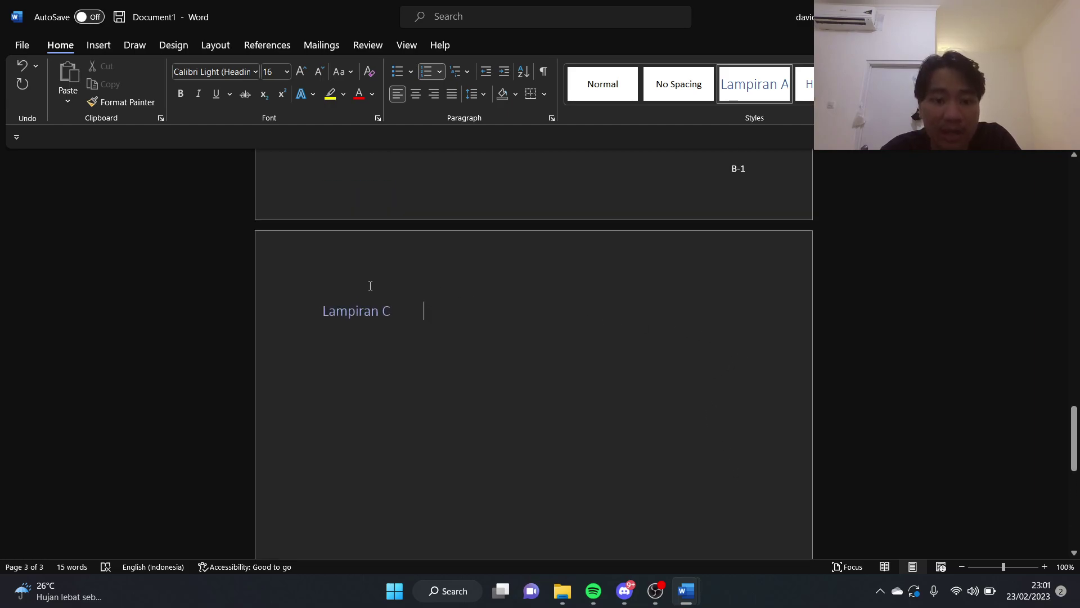
left_click(416, 94)
key("Return")
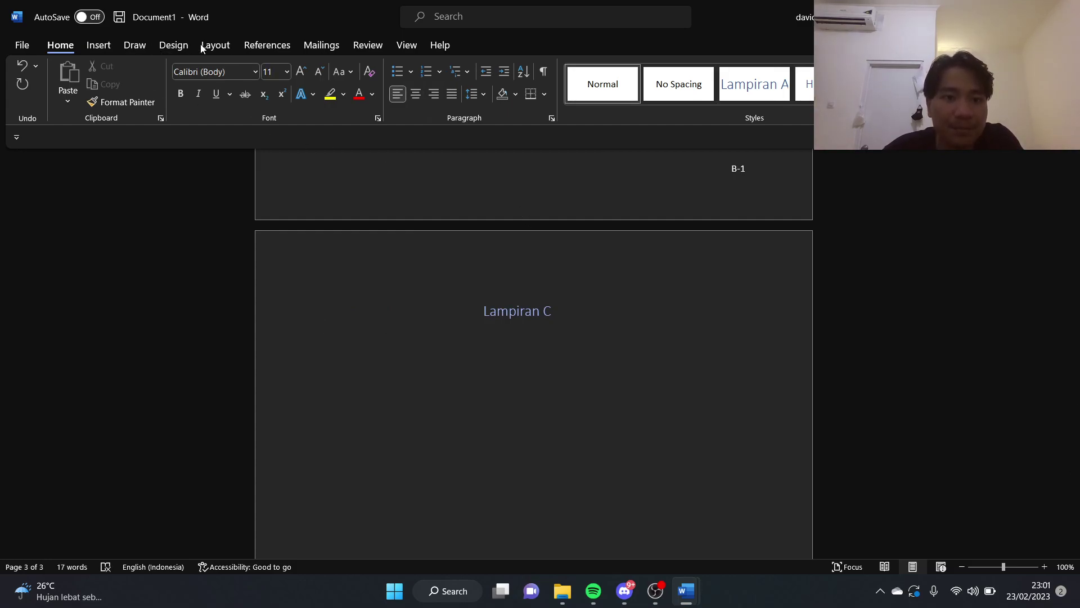
Insert a chapter-numbered caption with the Lampiran label below the Lampiran C heading and add the text "yuebibdcscc".
left_click(108, 48)
left_click(257, 47)
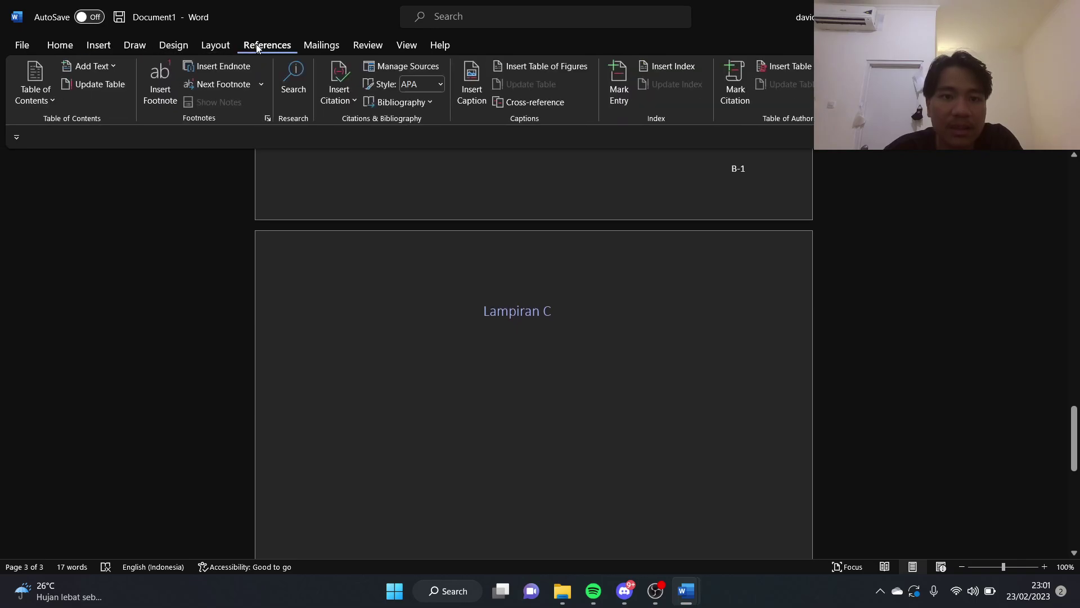
left_click(471, 85)
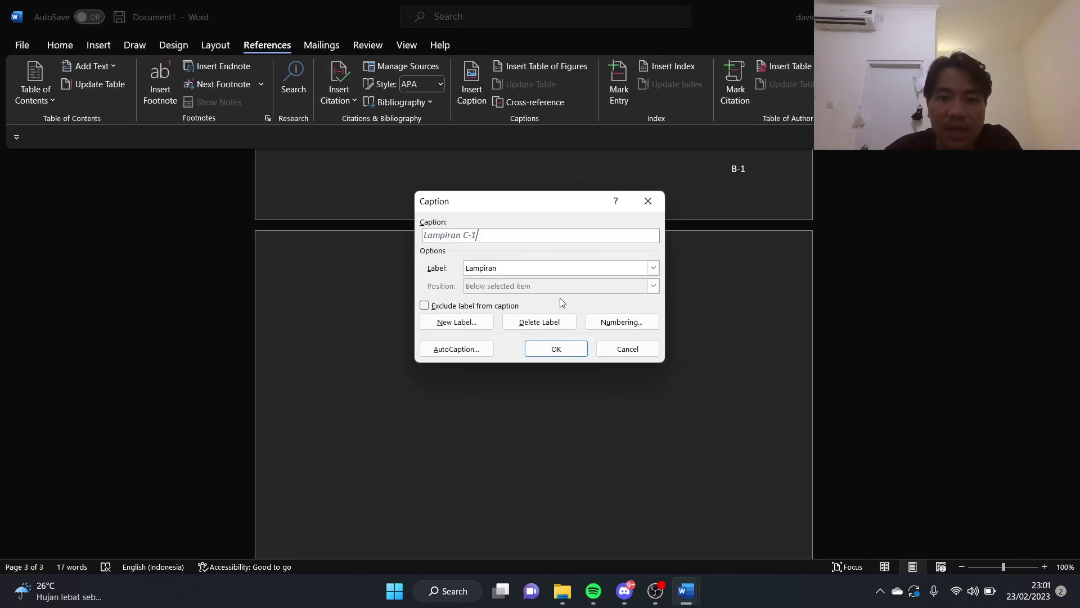
left_click(607, 324)
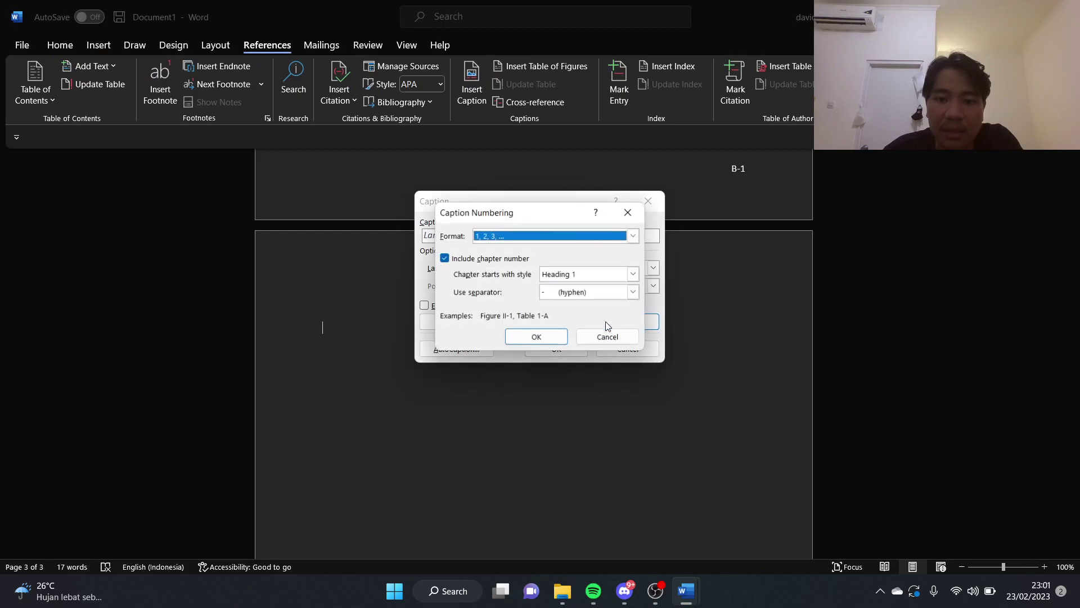
left_click(532, 341)
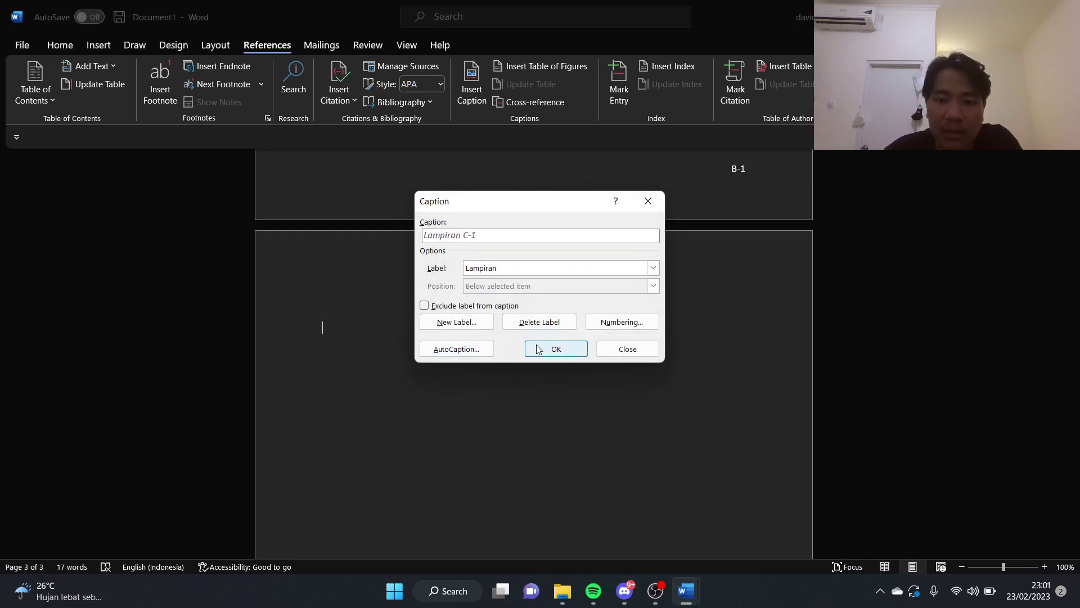
left_click(555, 349)
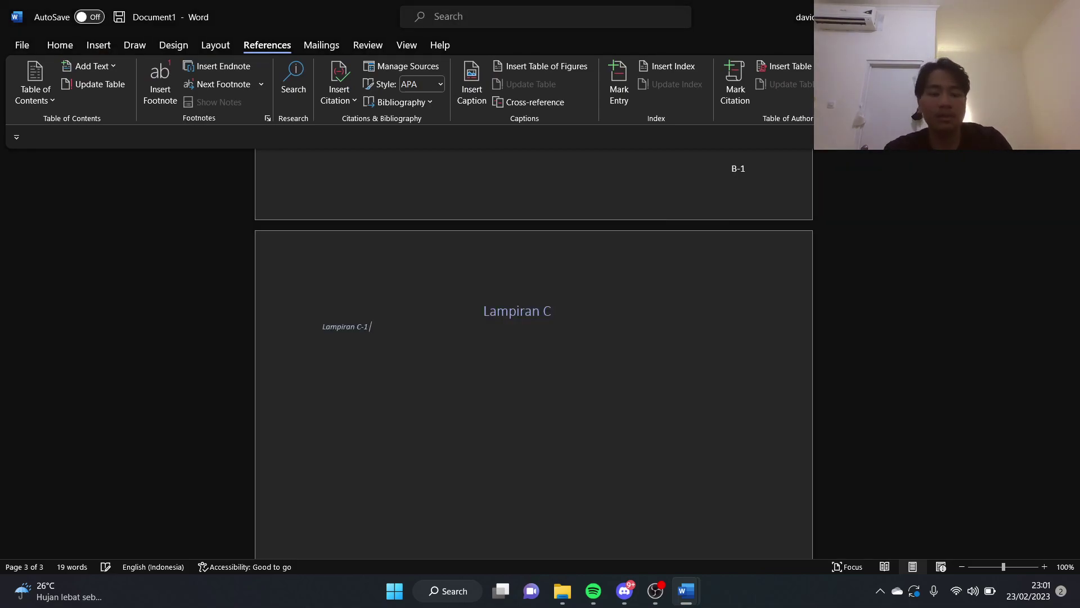
type("yuebibdcscc")
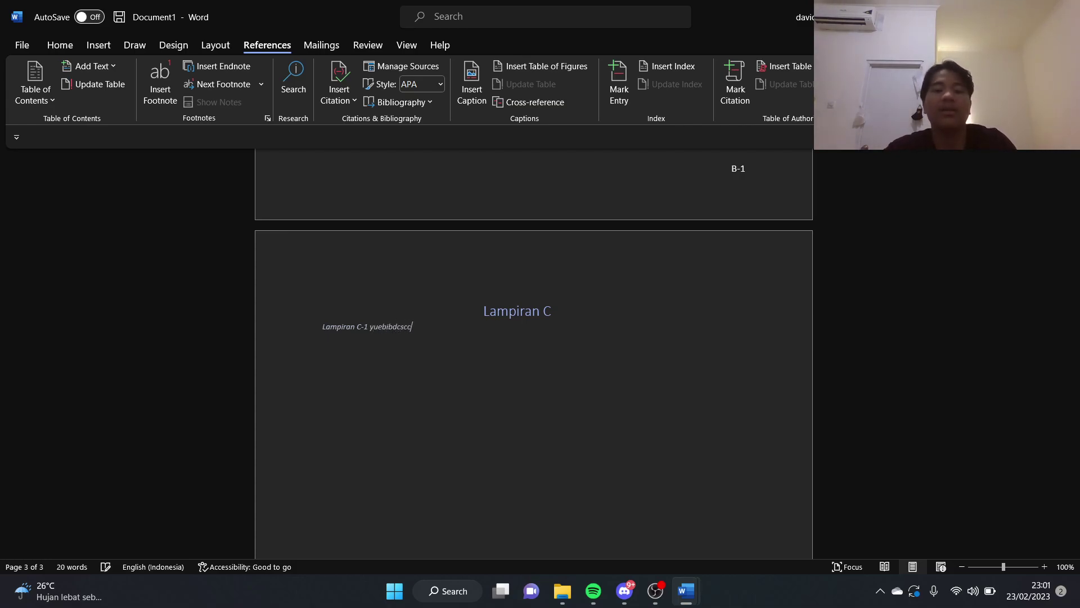
key("Return")
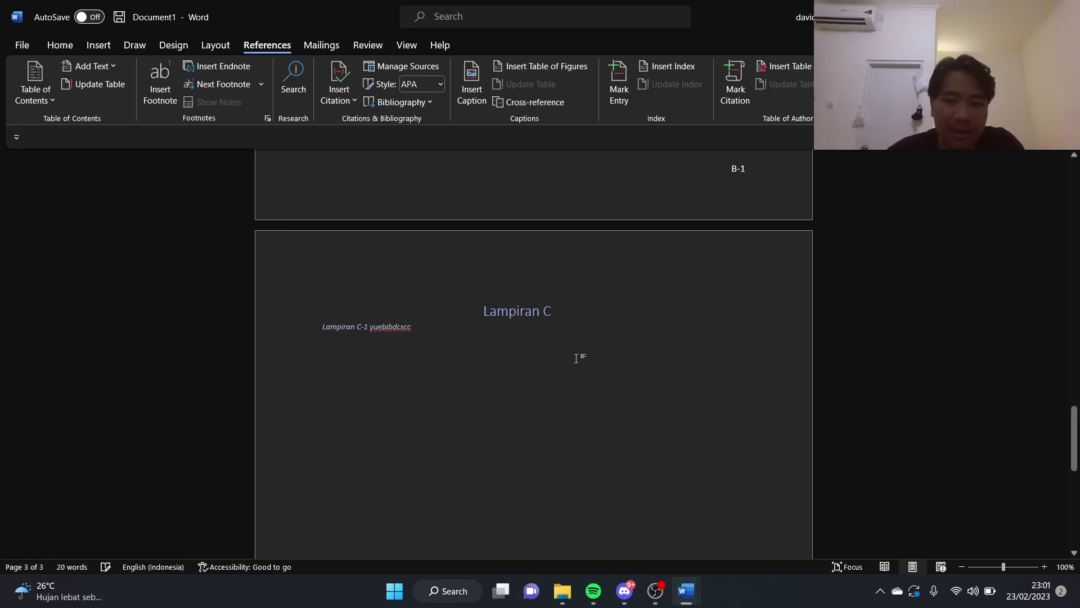
Examine the list of appendices in the LIST OF APPENDIX and Tech Skills MID-TERM TEST REPORT documents and return to Document1.
left_click_drag(1074, 427, 1074, 175)
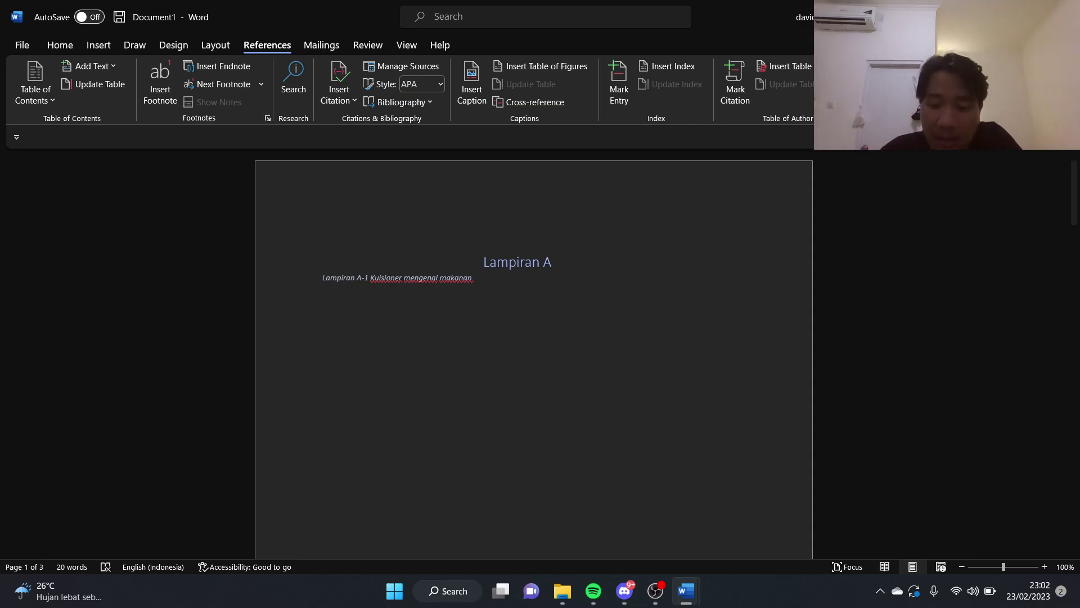
mouse_move(673, 596)
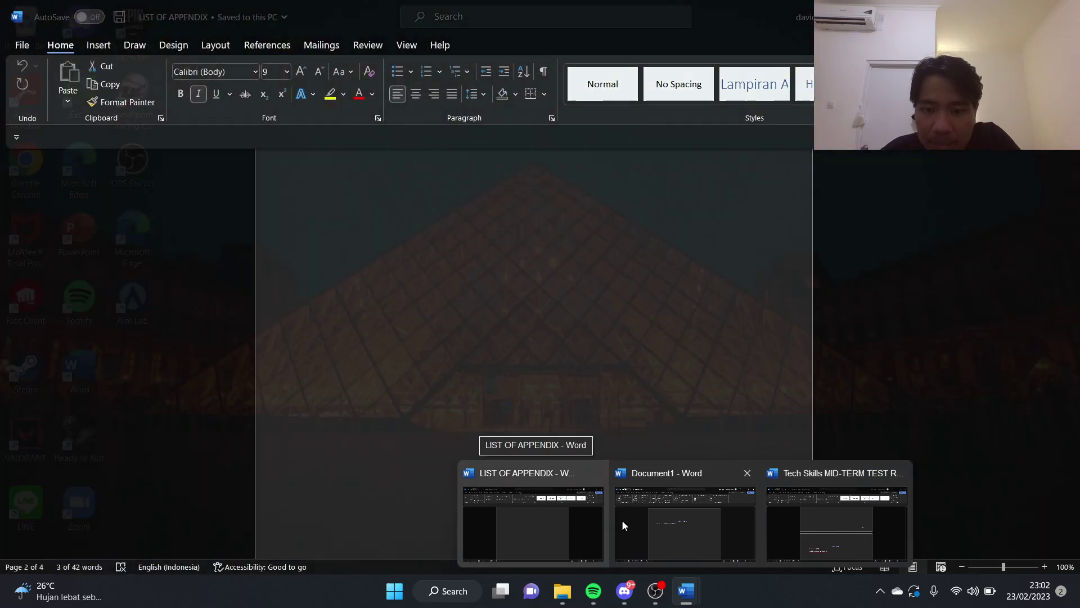
left_click(575, 531)
scroll(952, 313, "up", 10)
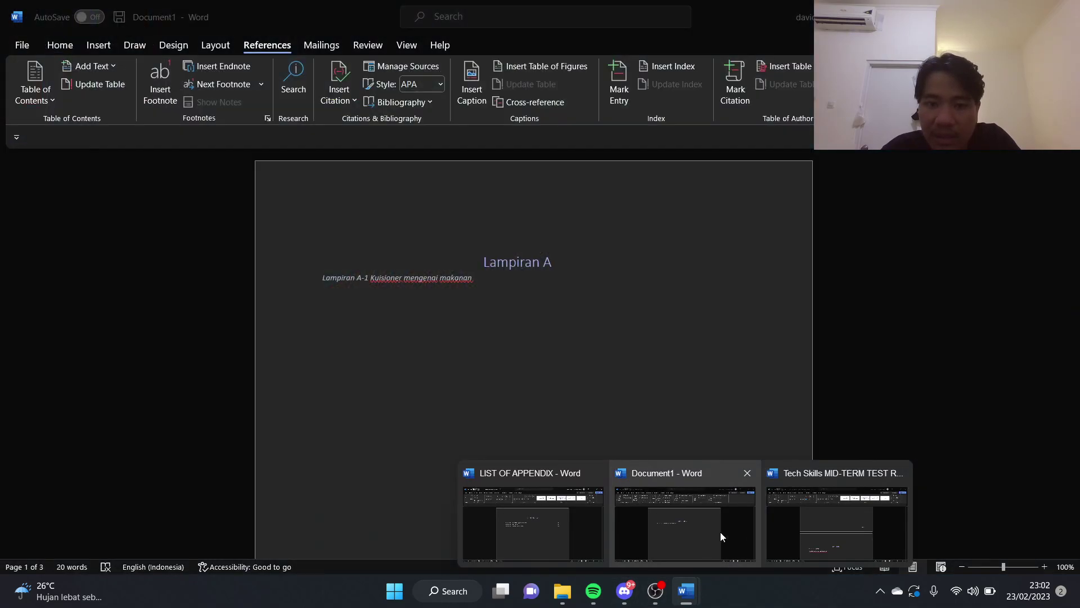
left_click(804, 532)
scroll(984, 336, "up", 2)
left_click_drag(1074, 349, 1064, 157)
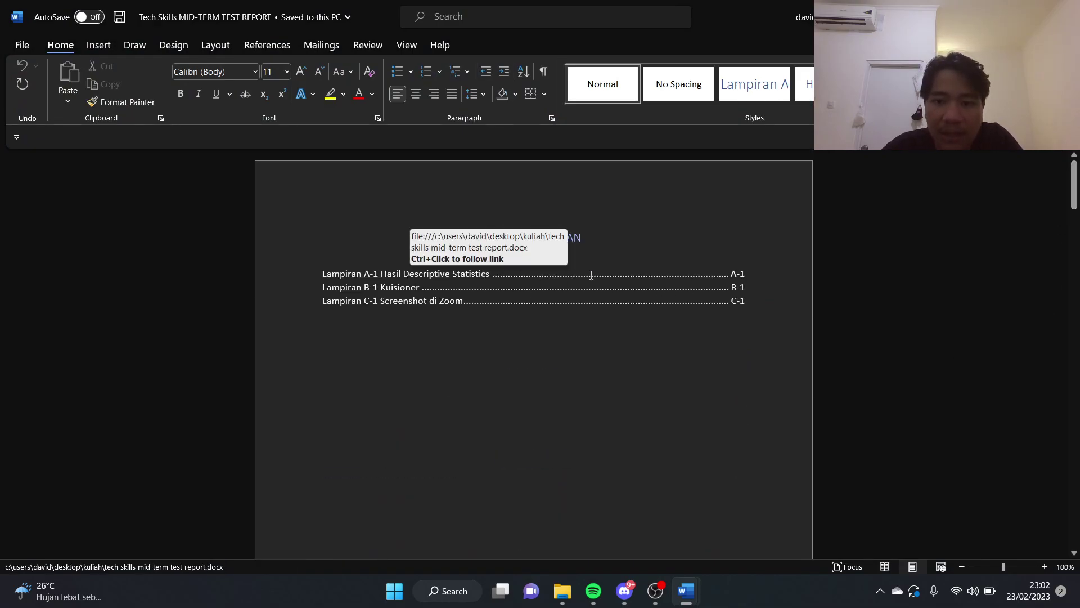
mouse_move(685, 591)
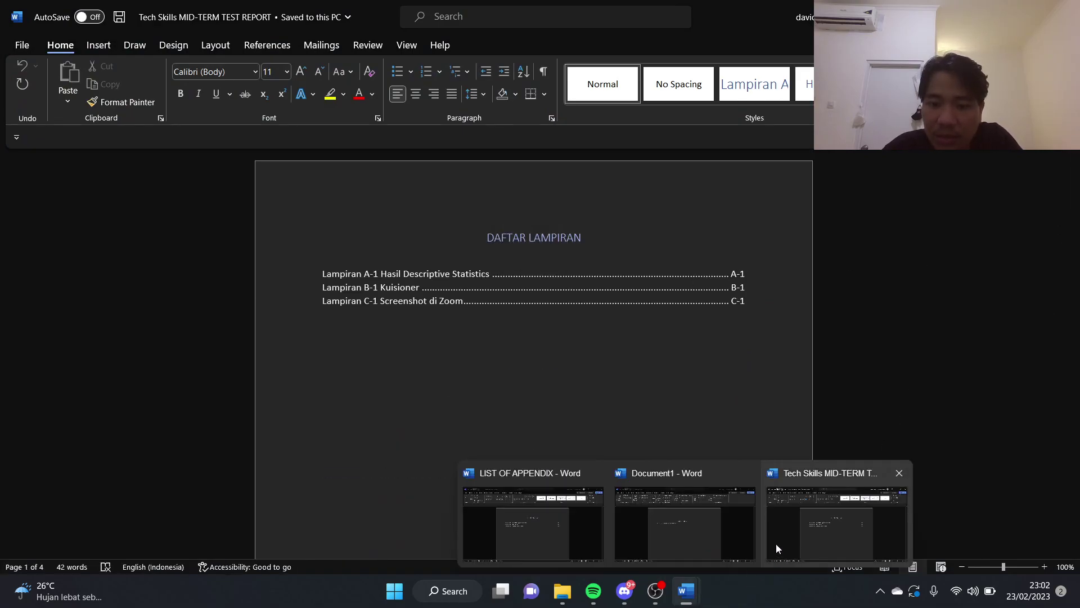
left_click(690, 546)
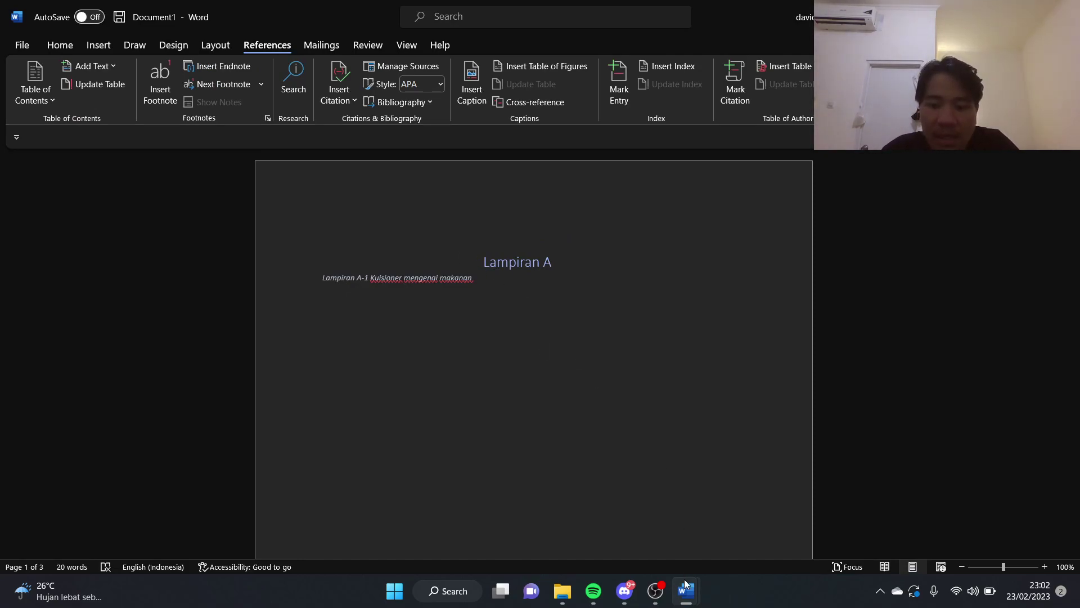
Create a new blank document for the list of appendices.
left_click(50, 47)
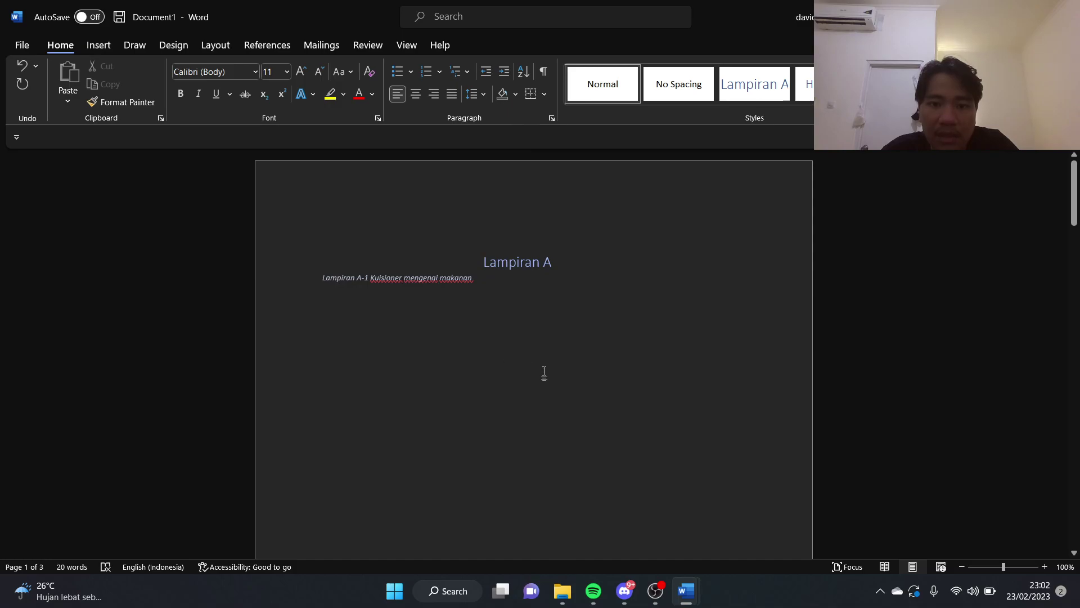
left_click(96, 48)
left_click(22, 46)
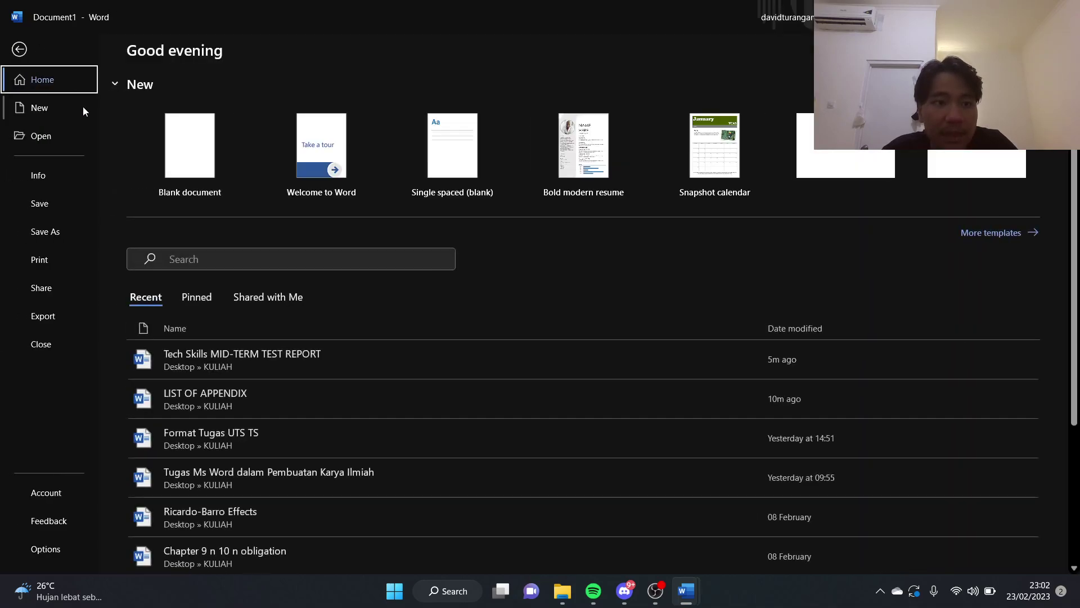
left_click(182, 166)
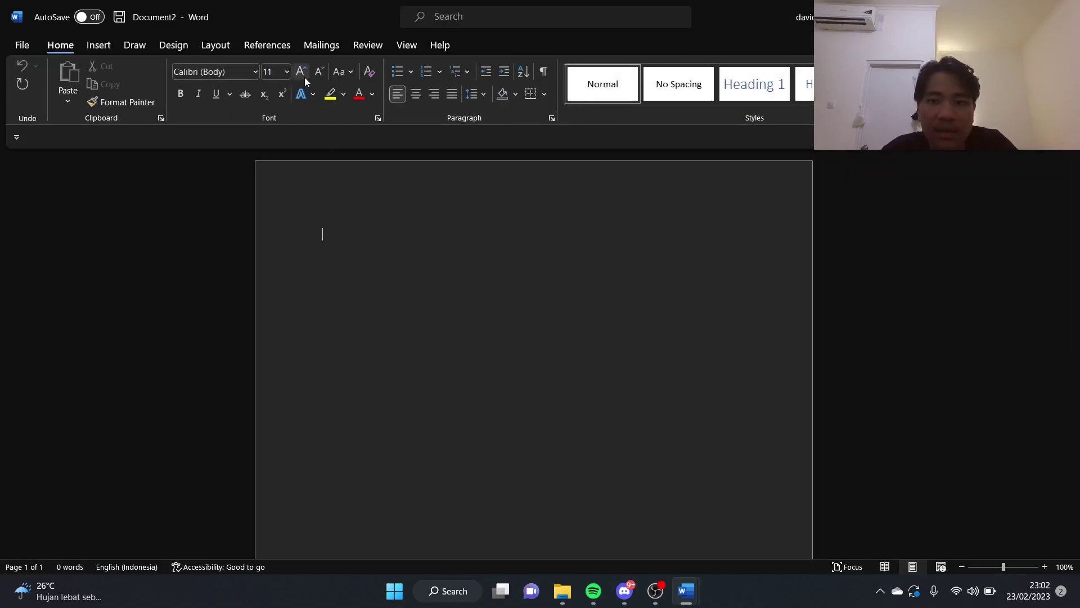
left_click(105, 47)
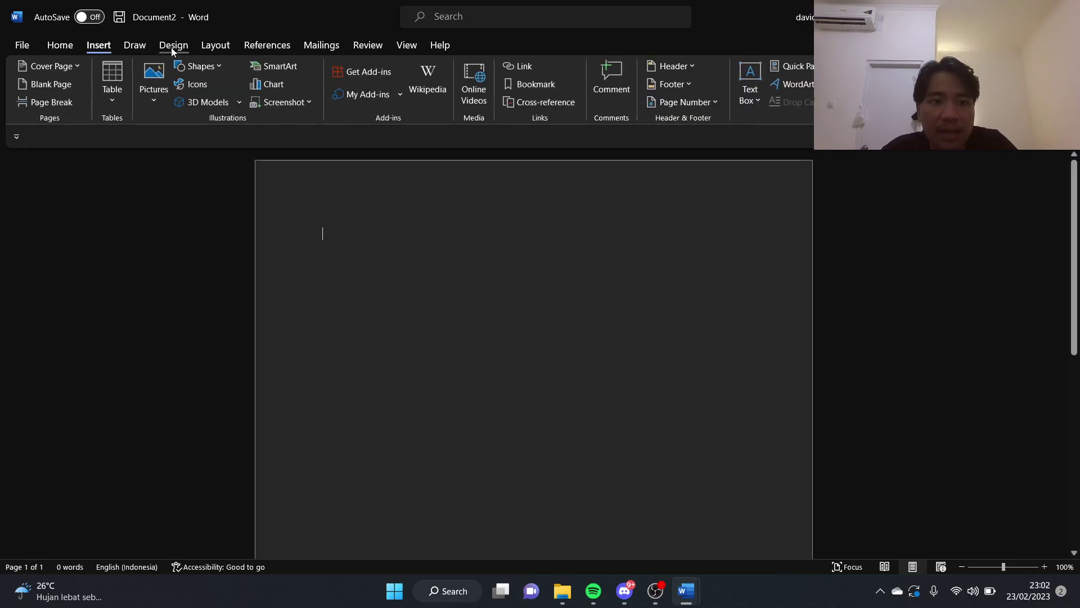
left_click(73, 47)
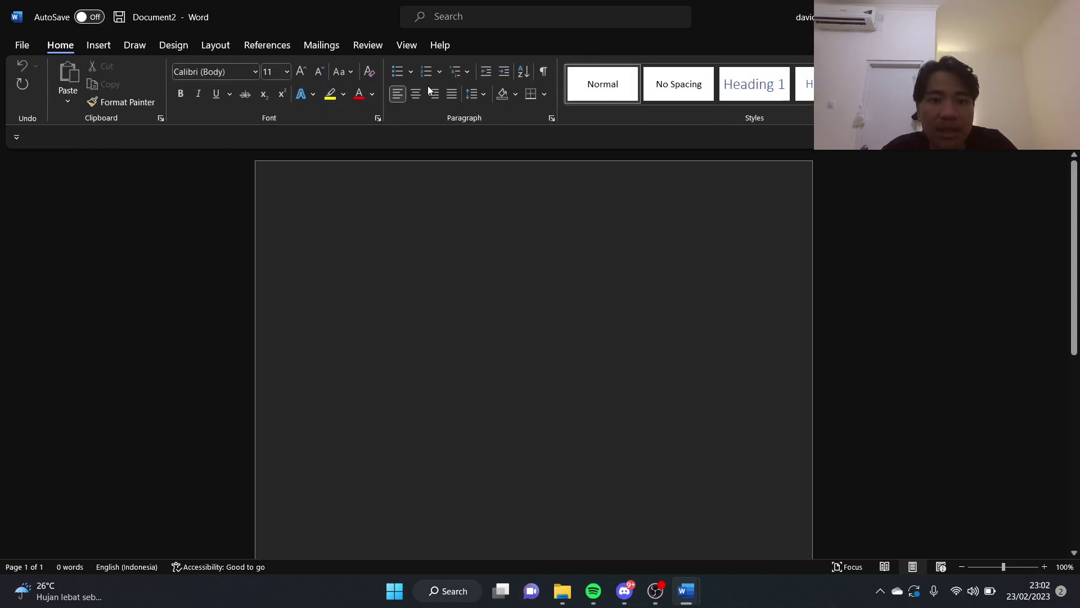
left_click(467, 69)
left_click(569, 425)
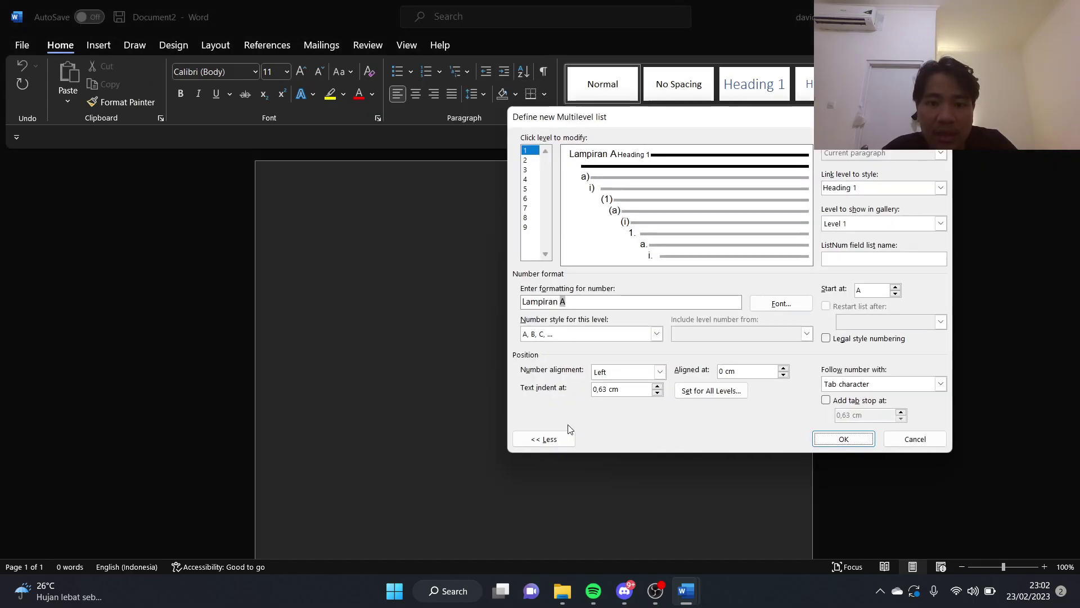
key("Escape")
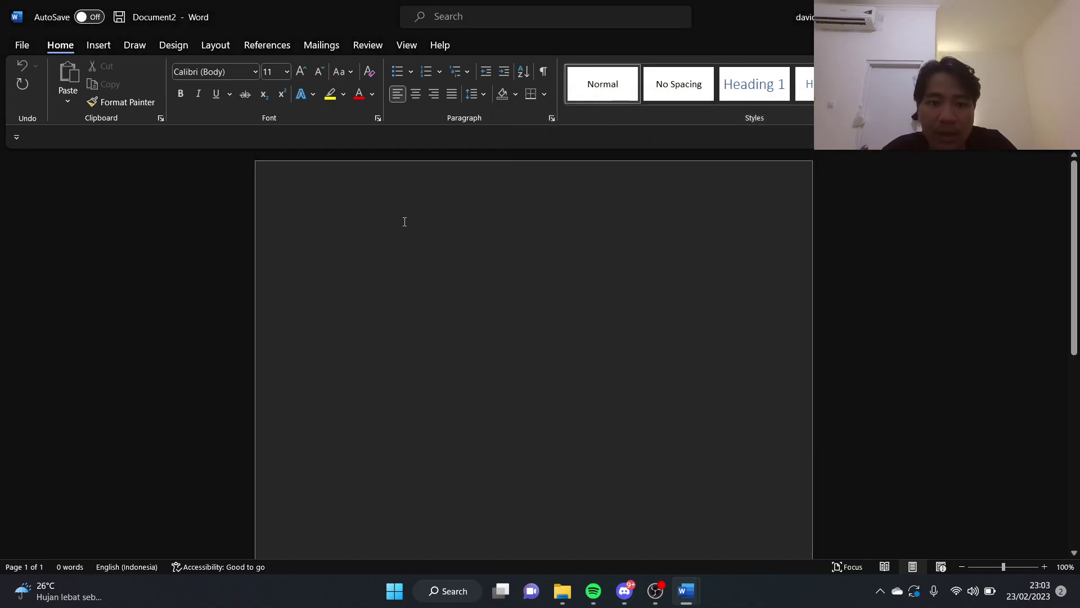
Add the centred title "DAFTAR LAMPIRAN" in the Heading 1 style at the start of the blank document.
left_click(774, 85)
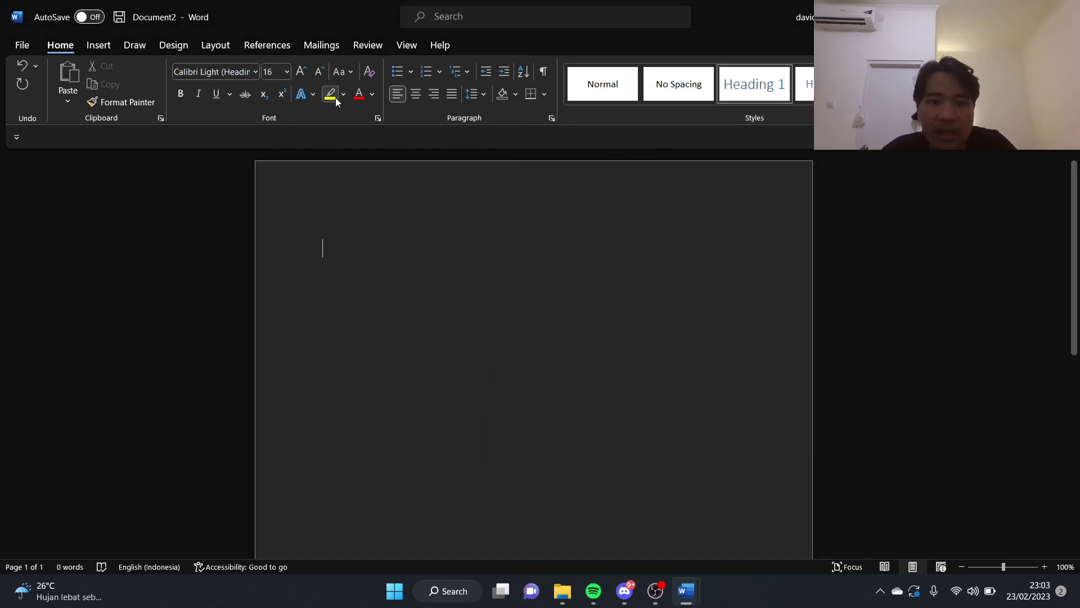
left_click(417, 95)
type("DAF")
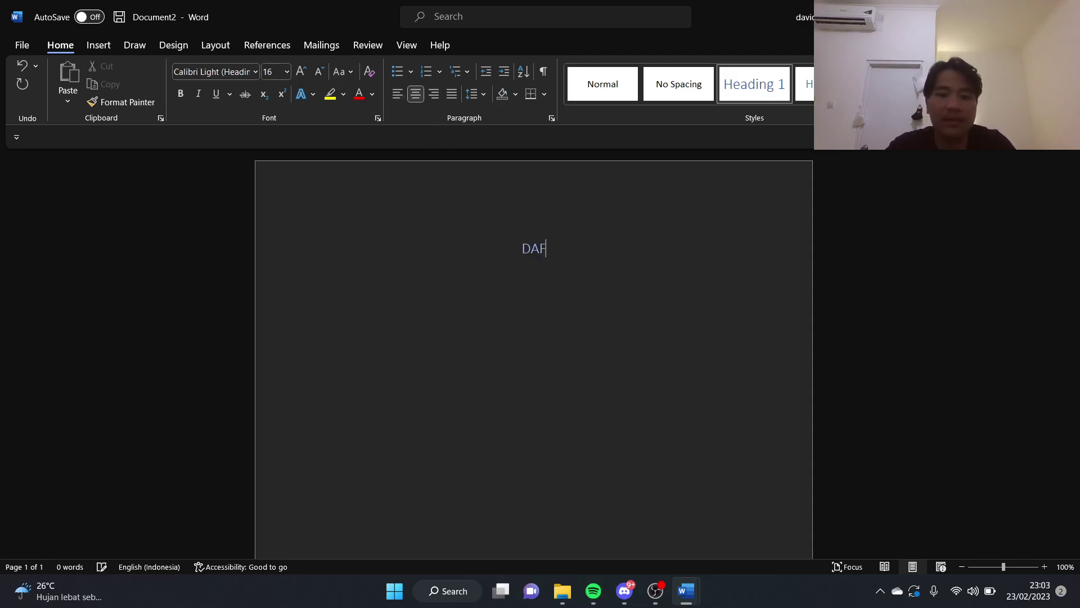
type("TAR LAMPIRAN")
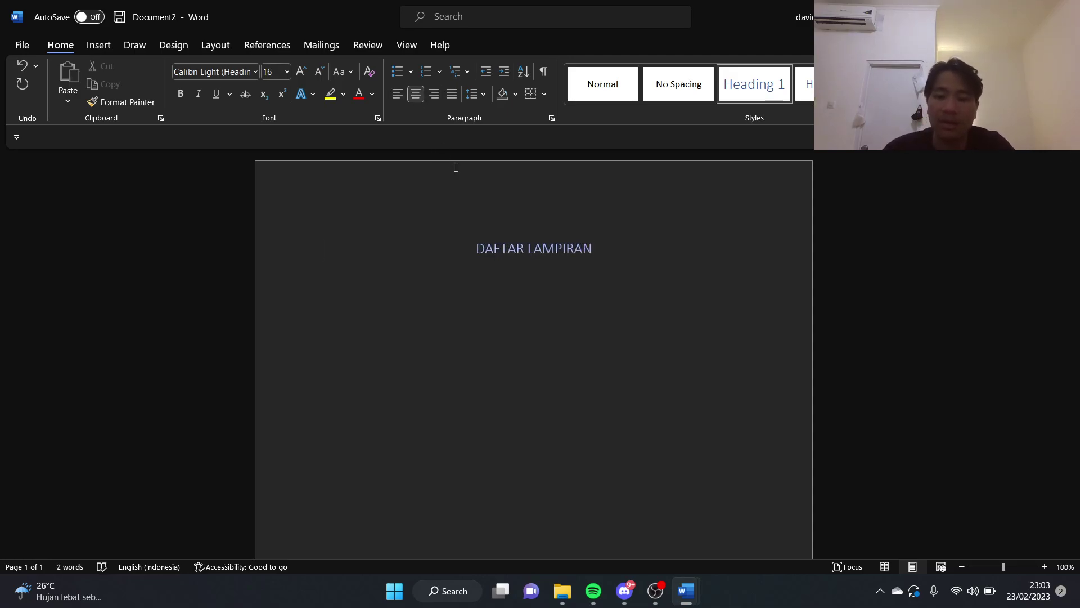
Insert a table of figures for the Lampiran caption label on a new line below the DAFTAR LAMPIRAN title, with dotted leaders and right-aligned page numbers.
key("Return")
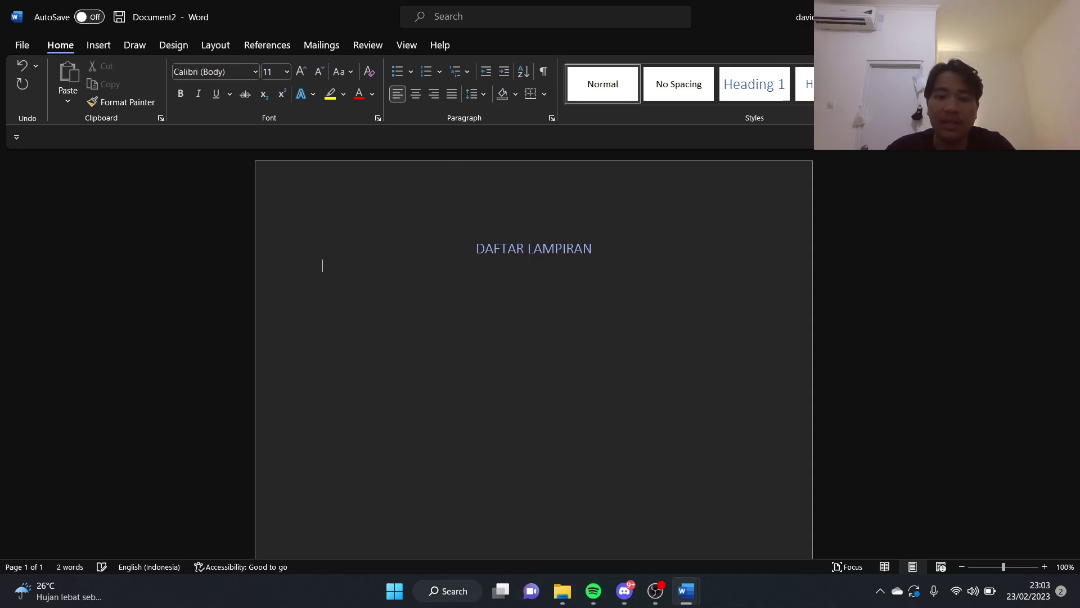
left_click(283, 51)
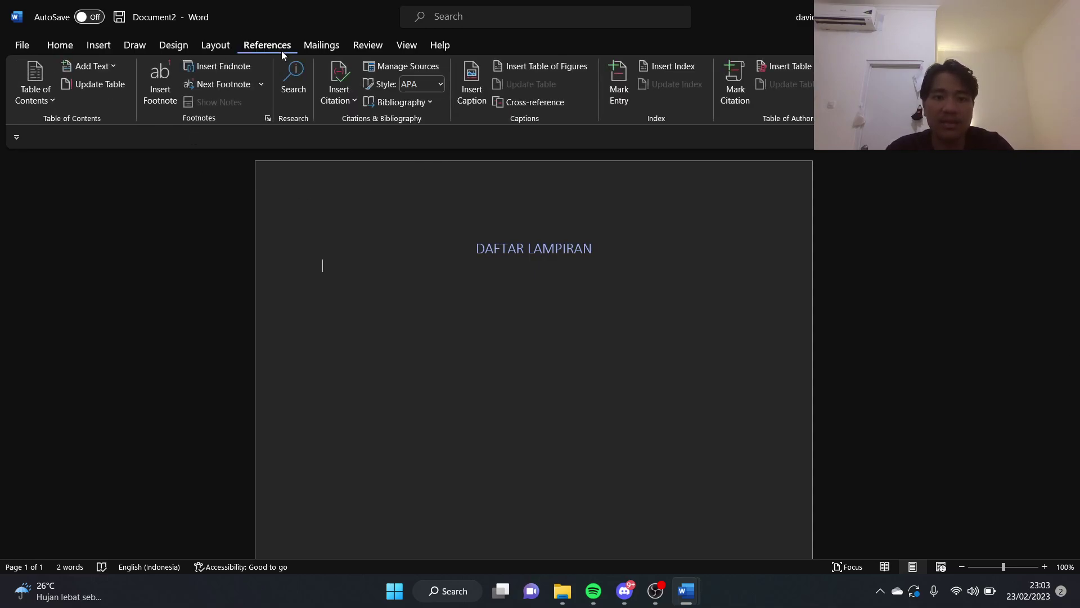
left_click(549, 69)
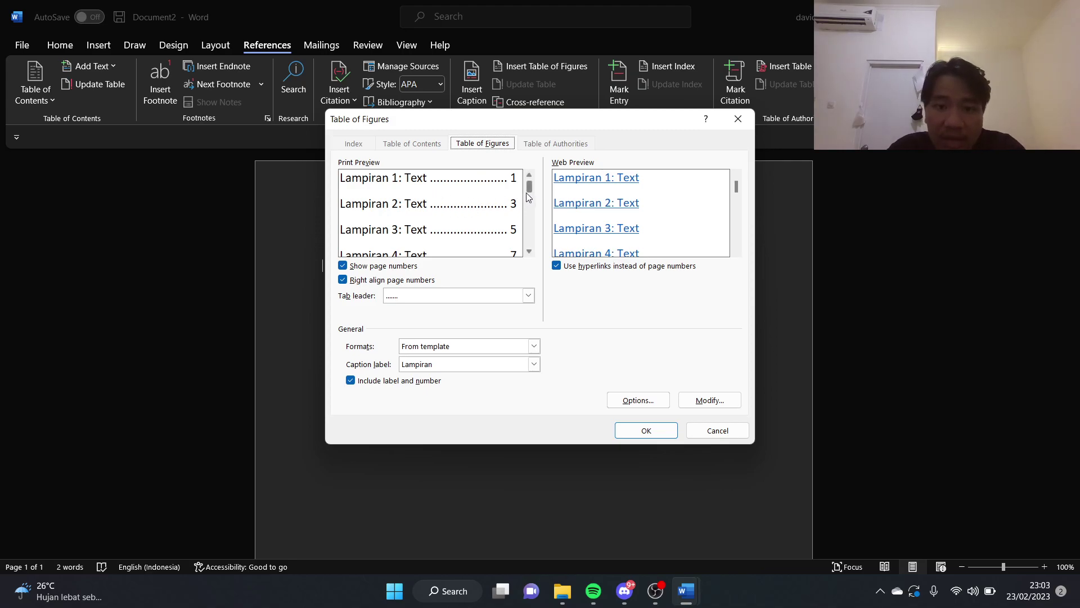
mouse_move(532, 191)
left_mouse_down()
mouse_move(530, 231)
mouse_move(530, 178)
left_mouse_up()
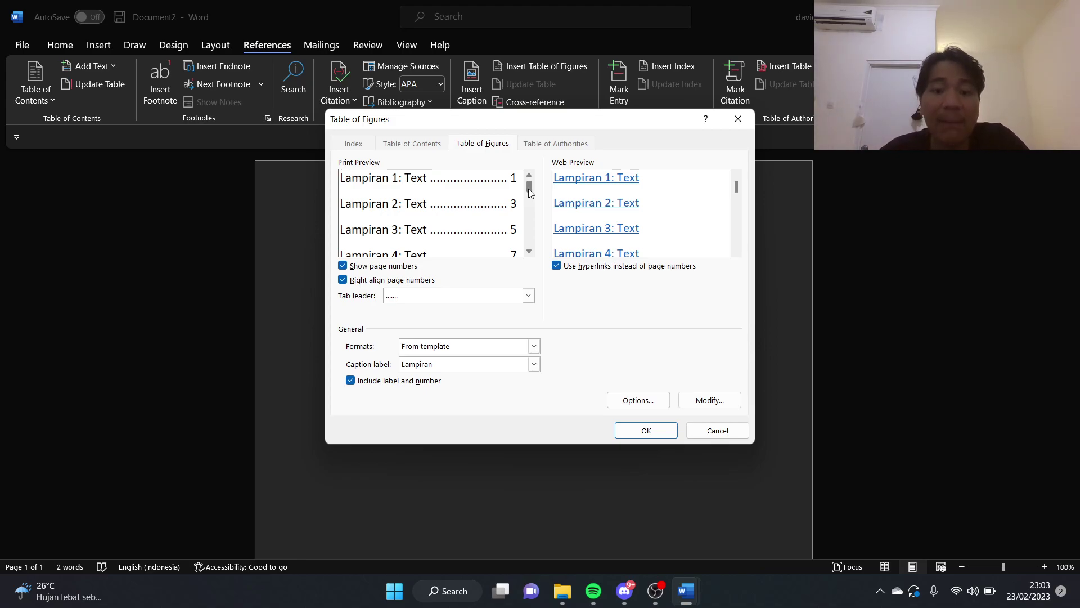
left_click(650, 432)
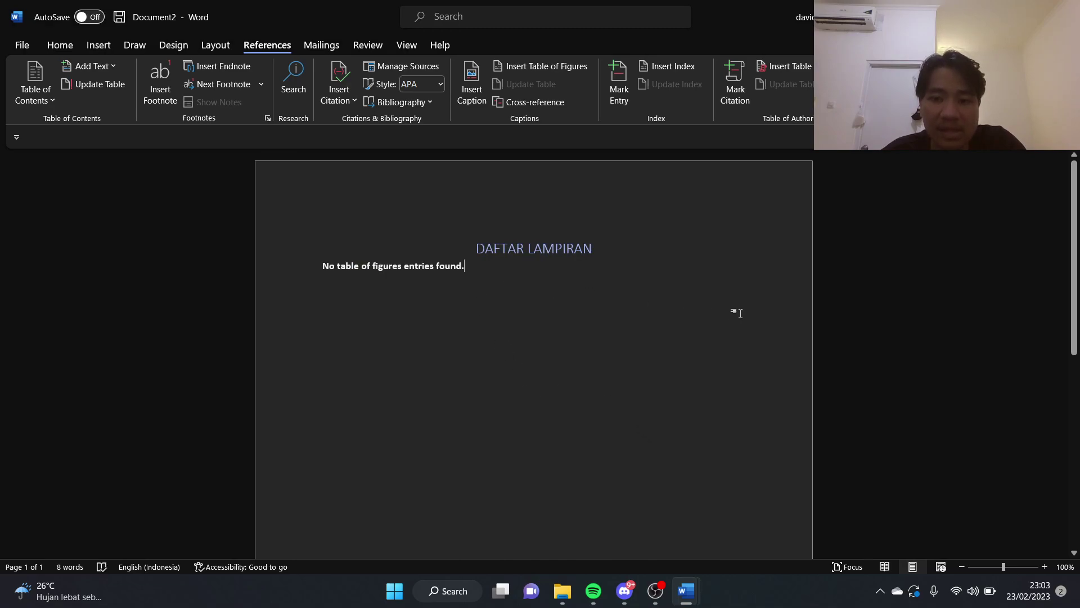
scroll(732, 314, "down", 10)
scroll(737, 313, "up", 5)
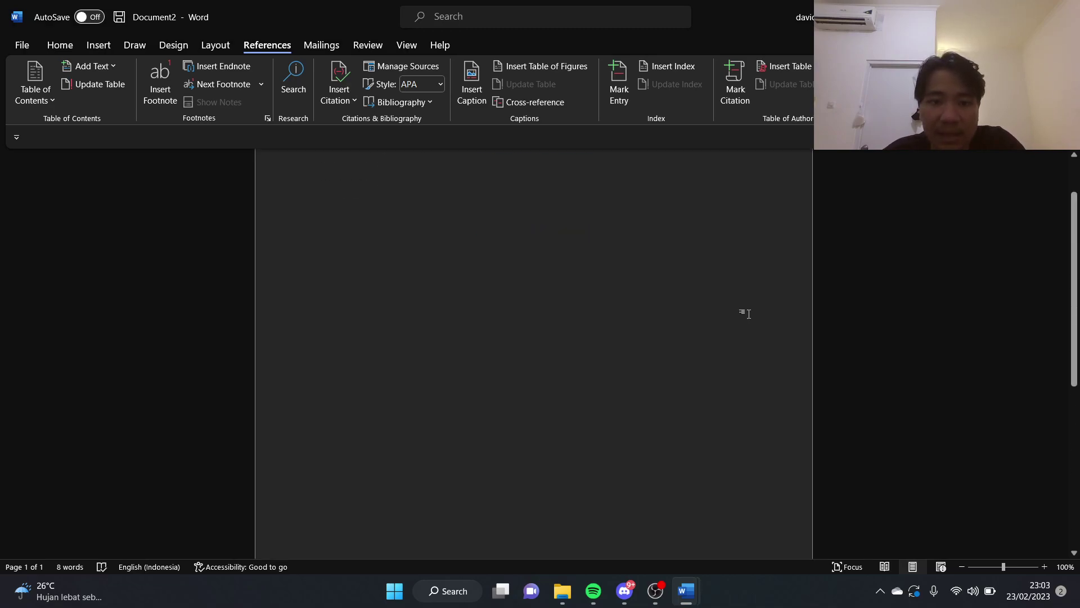
scroll(748, 313, "up", 3)
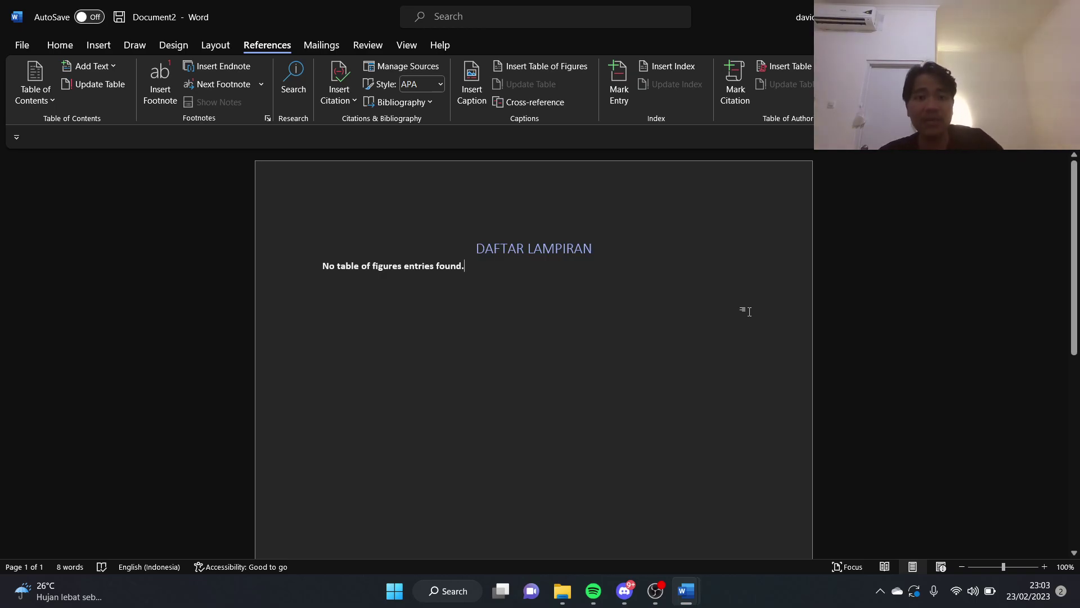
Replace the table of figures below the title with a new one based on the Lampiran caption label, including label and number.
left_click(72, 41)
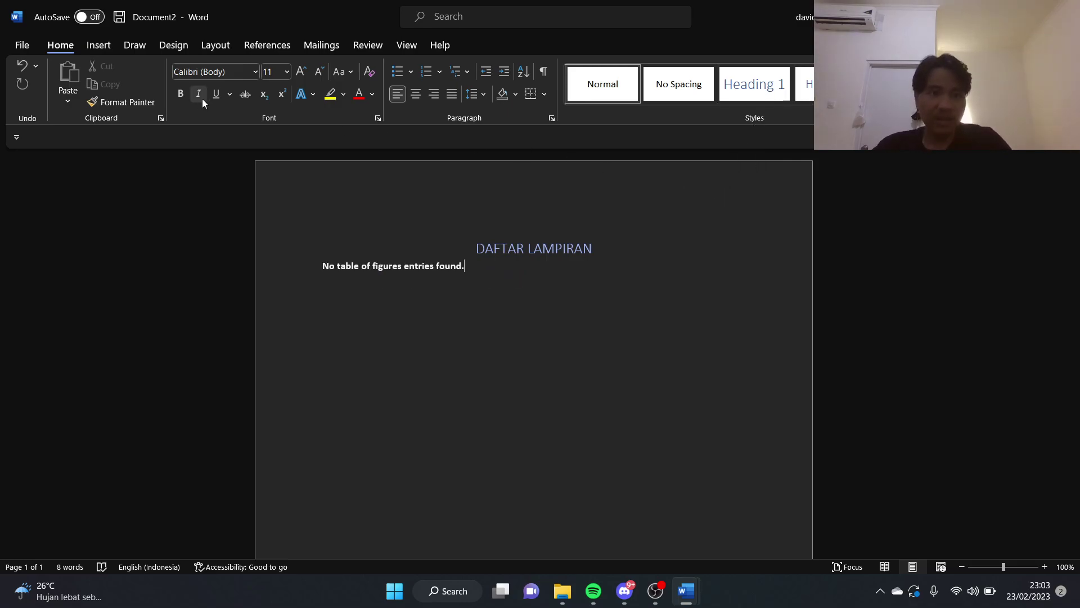
left_click(285, 52)
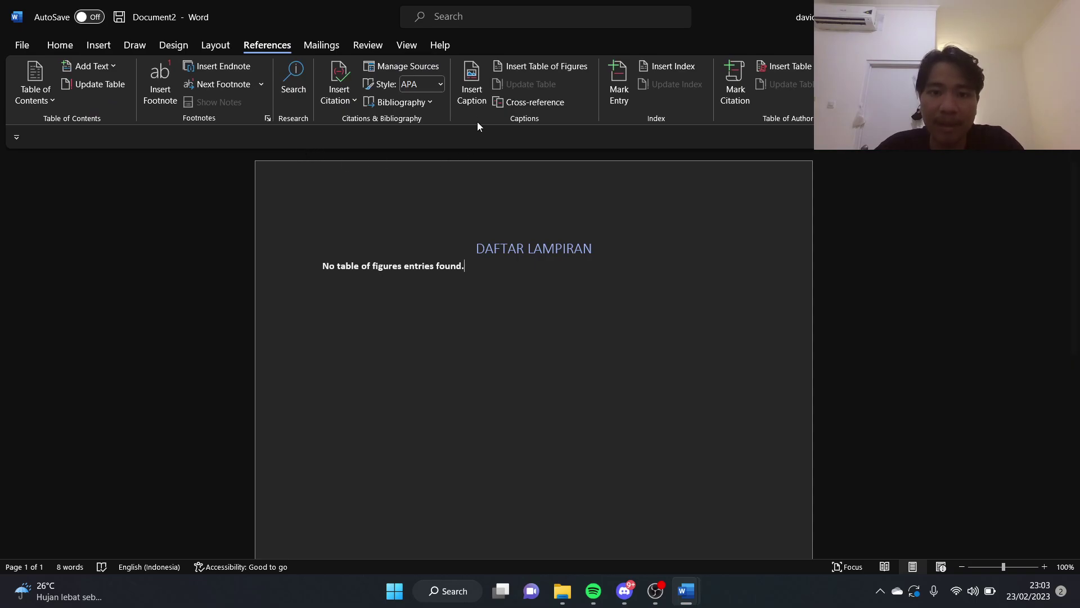
left_click(518, 66)
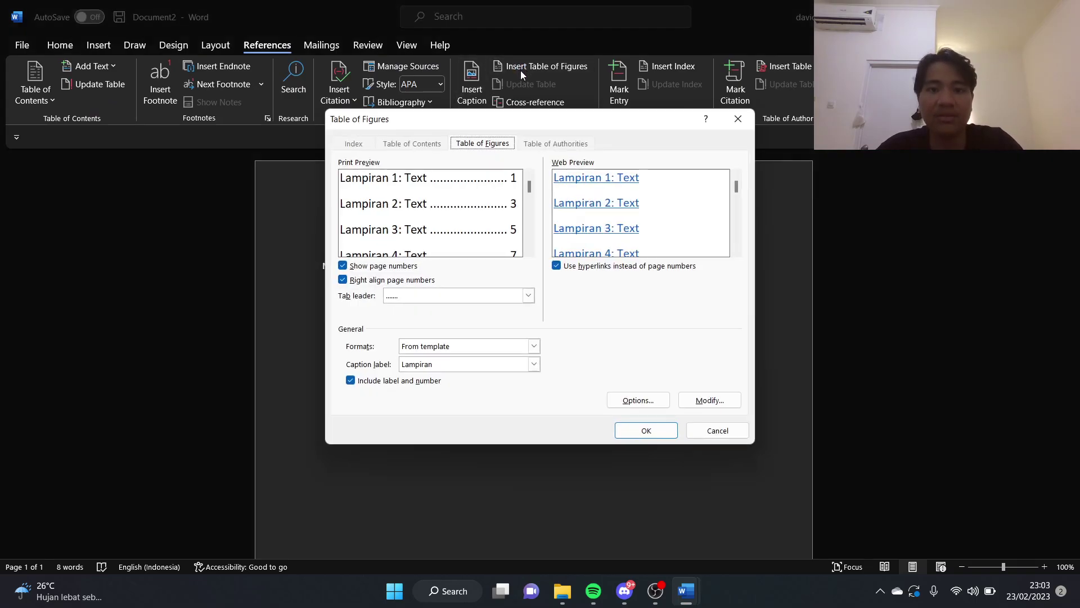
left_click_drag(531, 186, 611, 267)
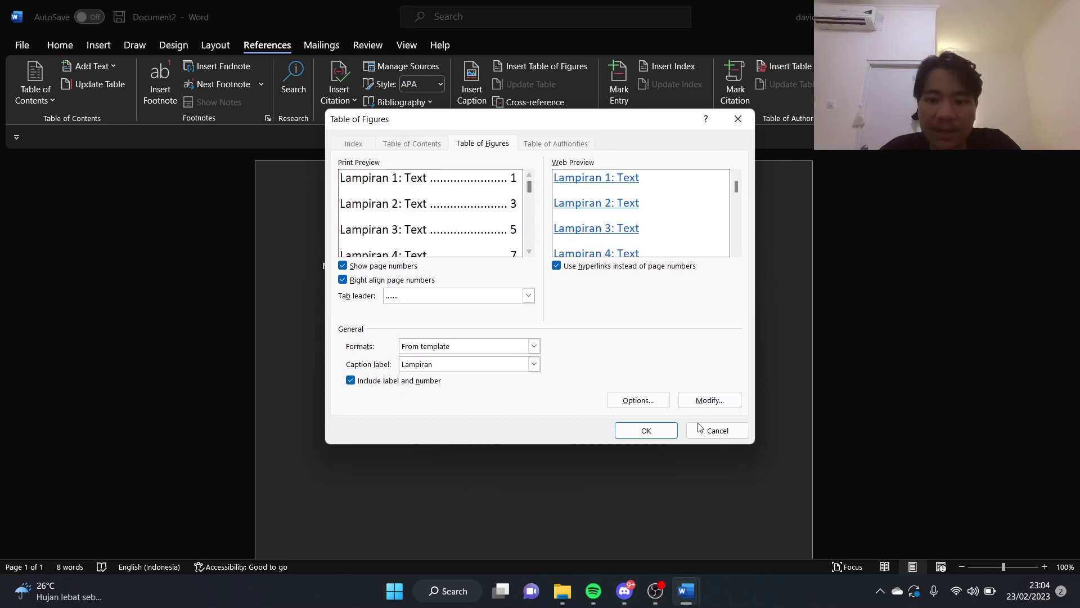
left_click(653, 432)
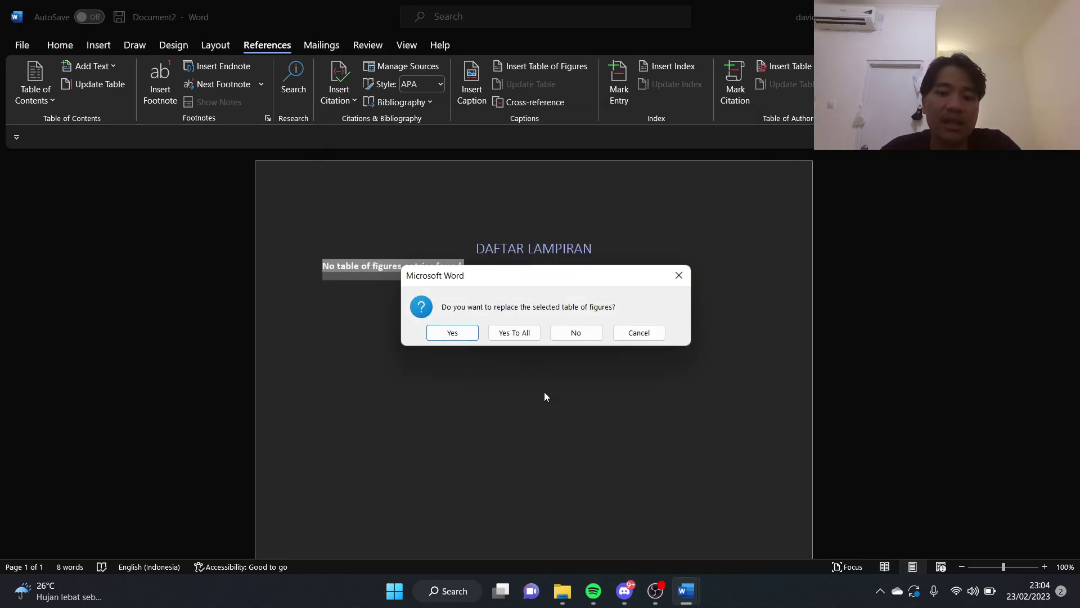
left_click(458, 336)
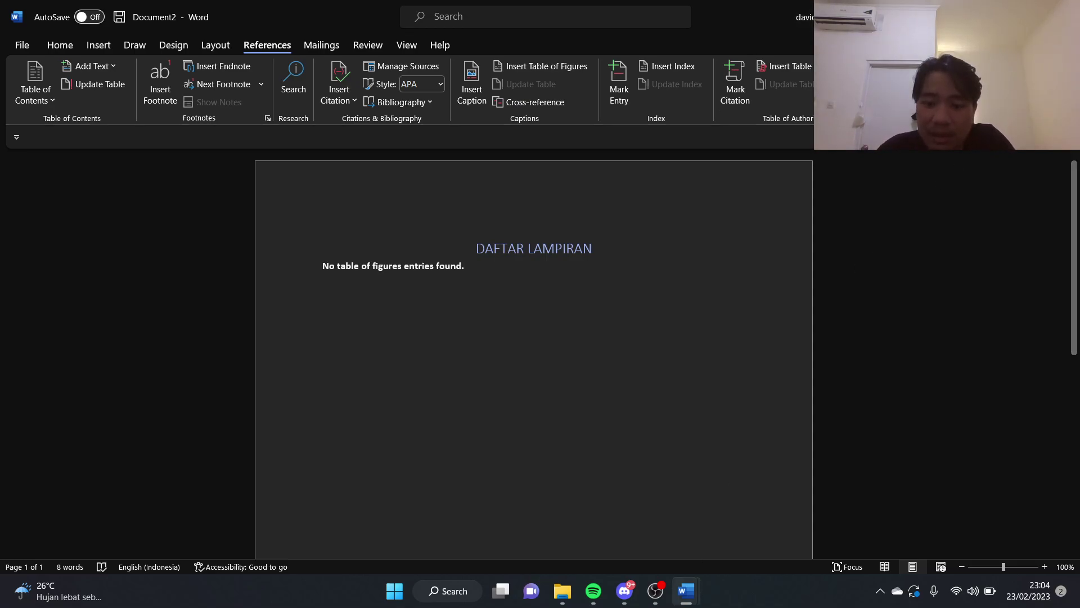
Check the Lampiran A heading and caption in Document1 and return to the DAFTAR LAMPIRAN document.
mouse_move(686, 590)
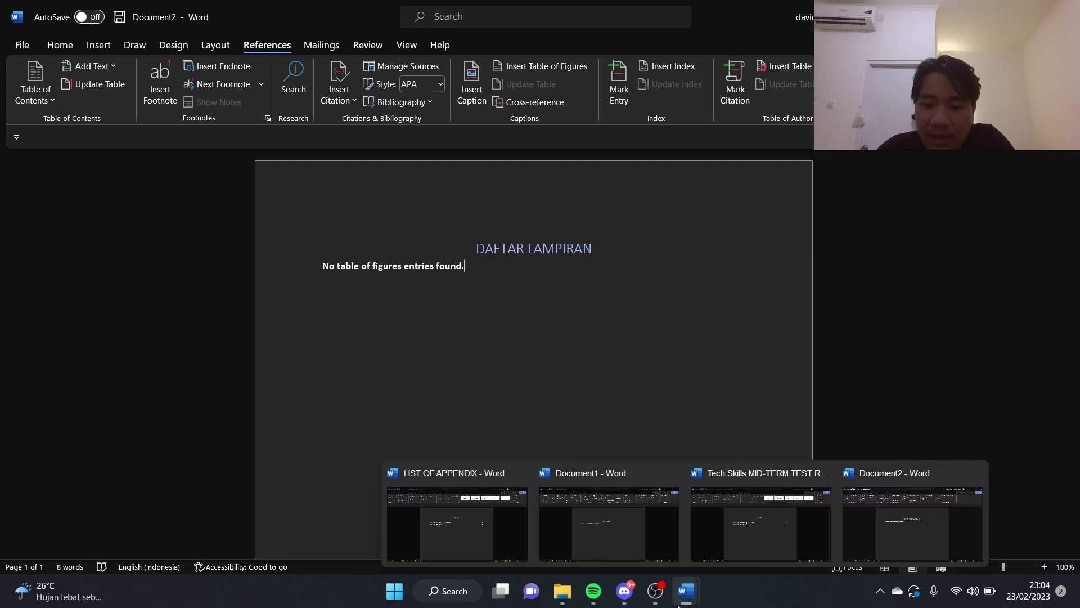
left_click(650, 528)
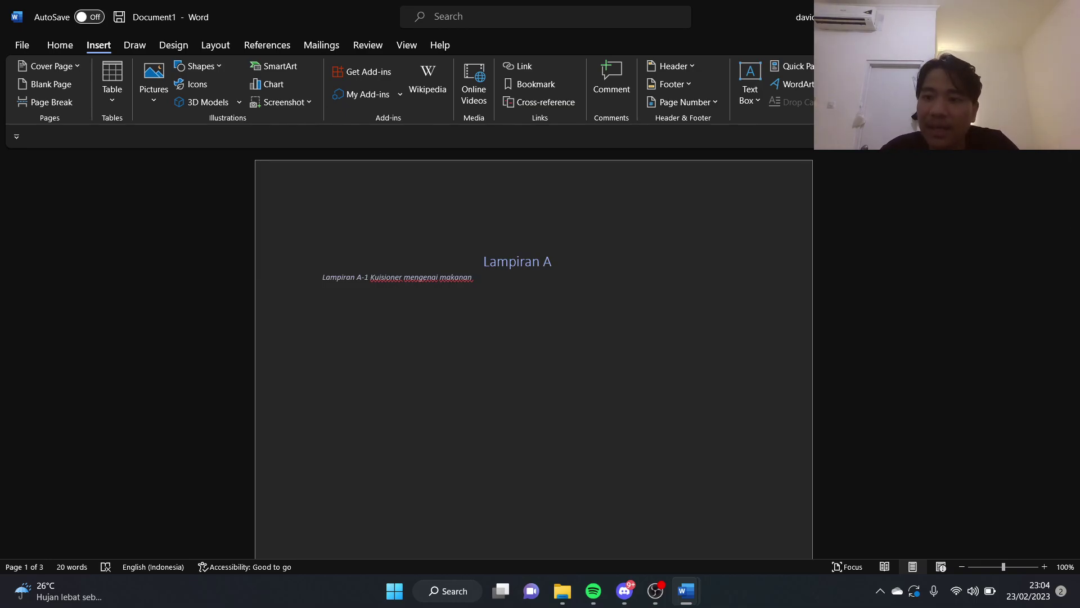
key("alt+Tab")
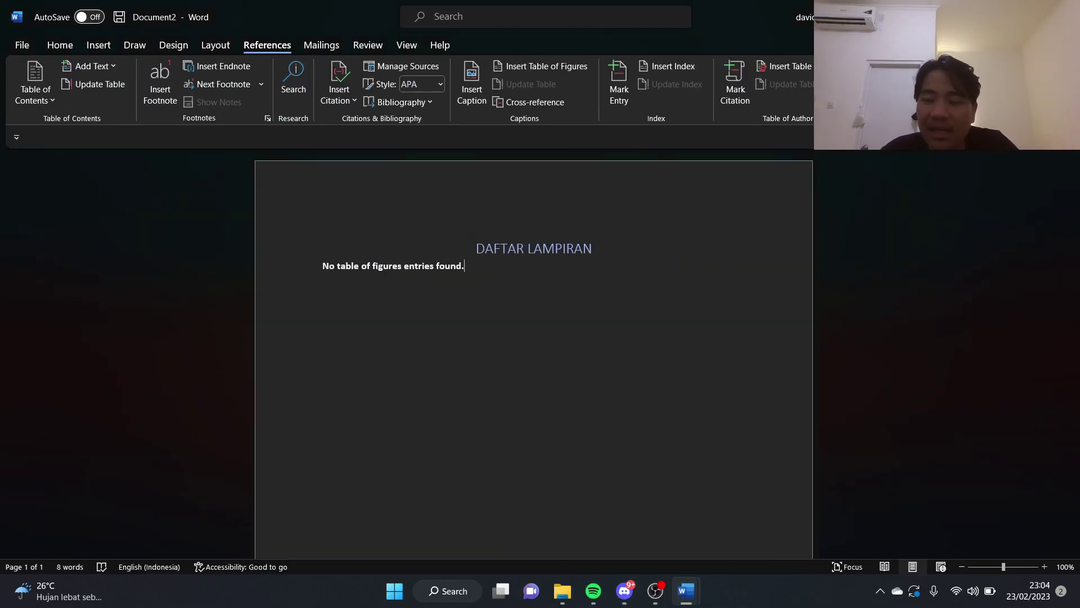
key("alt+Tab")
mouse_move(656, 591)
left_click(646, 535)
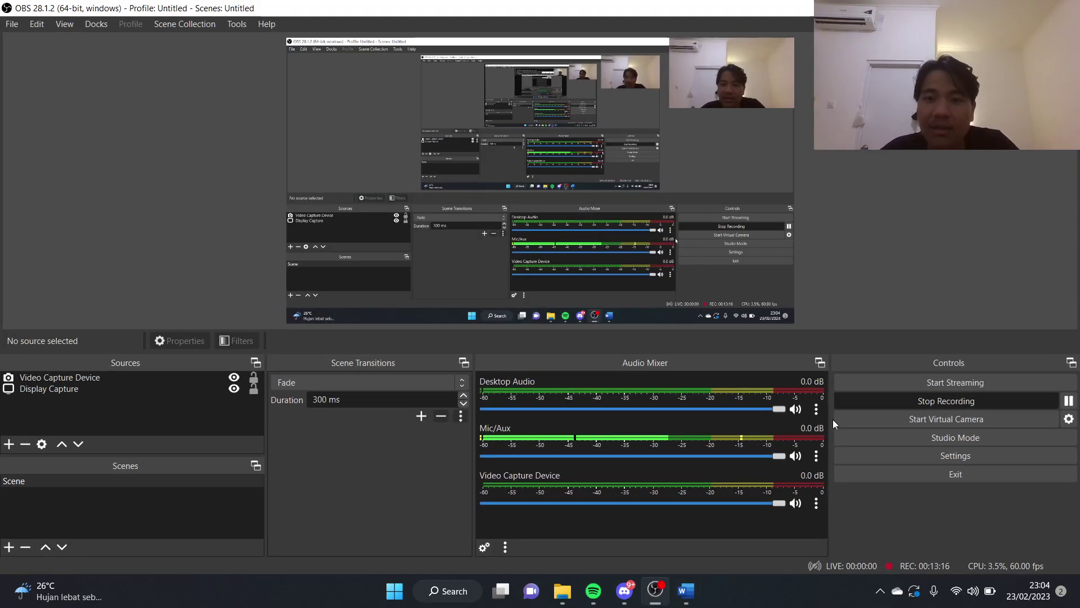